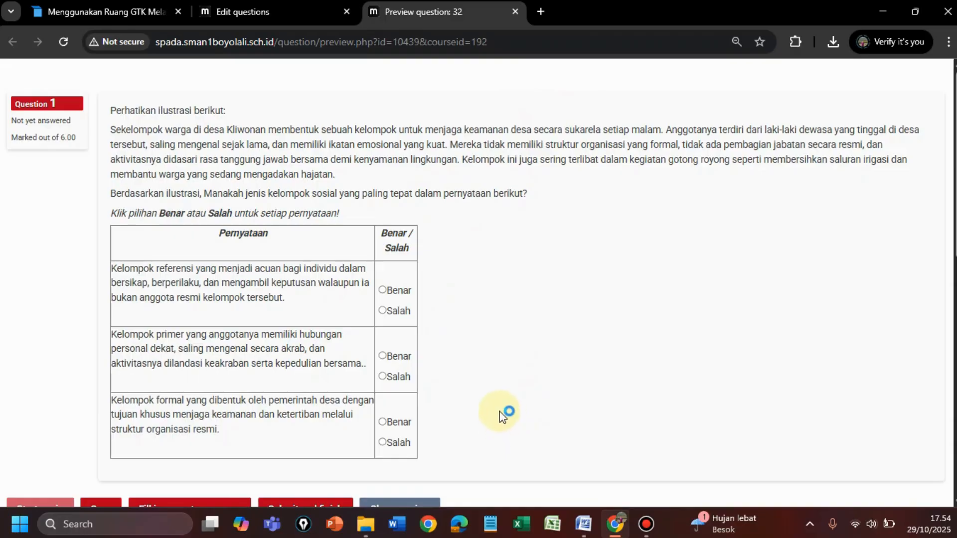
Step: Review the preview of question 32, close it, and open the preview of question 33
{"action": "scroll", "coordinate": [500, 372], "scroll_direction": "down", "scroll_amount": 2}
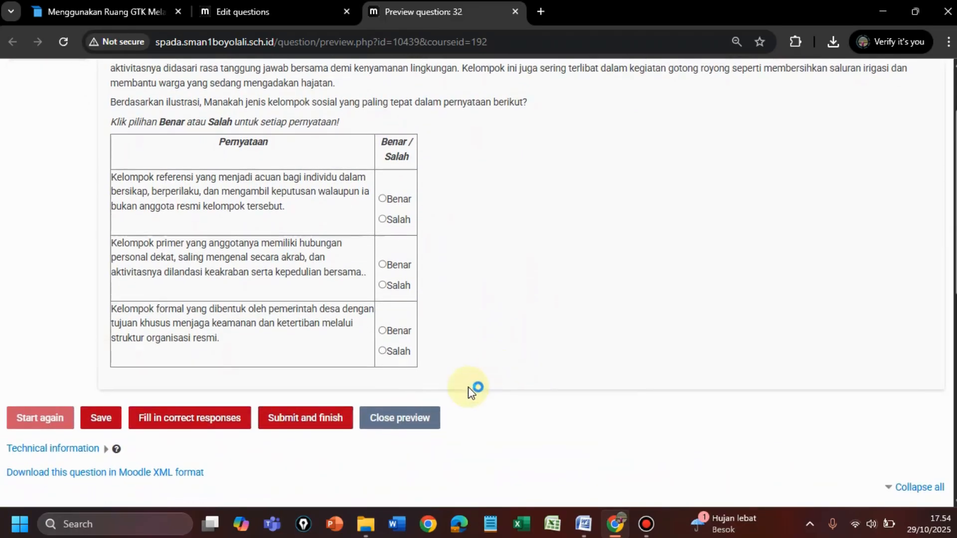
{"action": "left_click", "coordinate": [404, 431]}
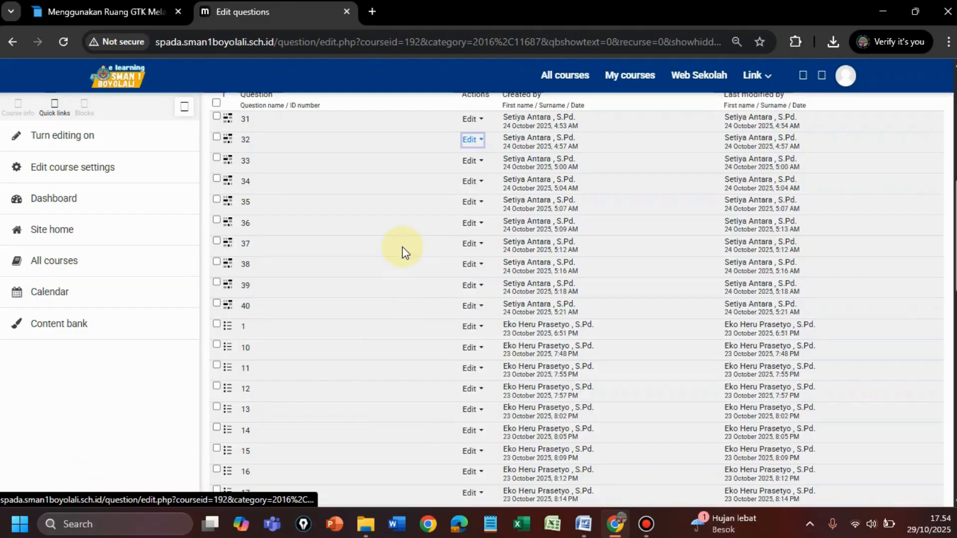
{"action": "left_click", "coordinate": [474, 165]}
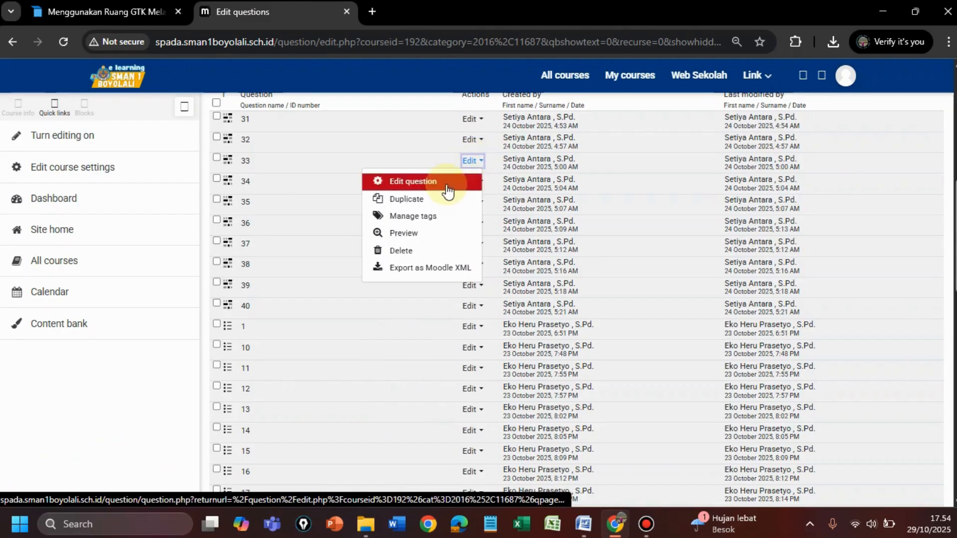
{"action": "left_click", "coordinate": [418, 240]}
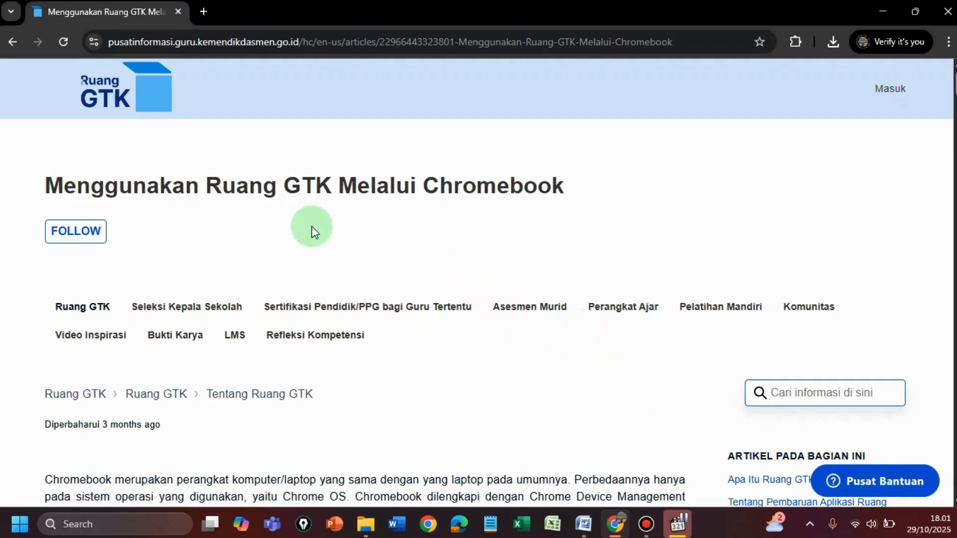
Step: Open the LMS SPADA SMAN 1 Boyolali site in a new browser tab by searching for "lms"
{"action": "mouse_move", "coordinate": [619, 531]}
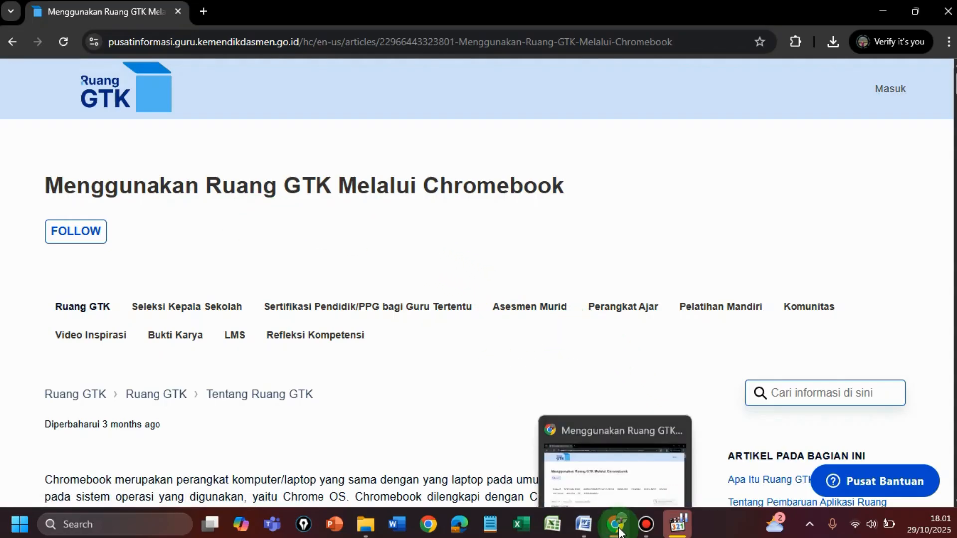
{"action": "left_click", "coordinate": [205, 13]}
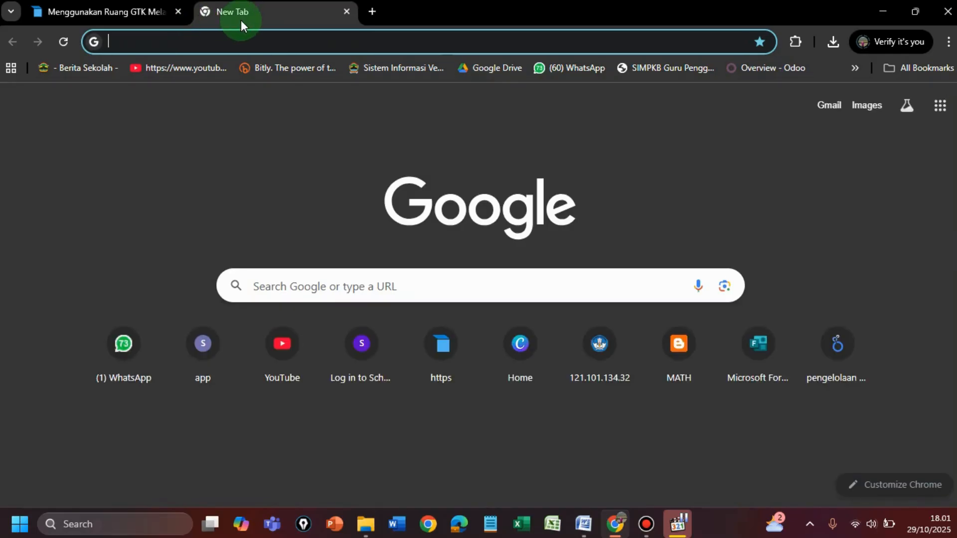
{"action": "left_click", "coordinate": [122, 41]}
{"action": "type", "text": "lms"}
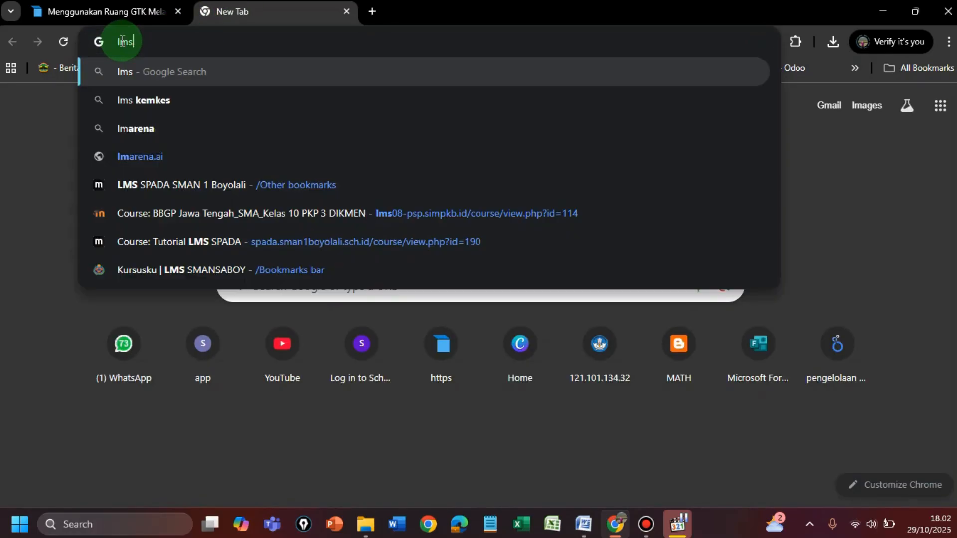
{"action": "left_click", "coordinate": [205, 184]}
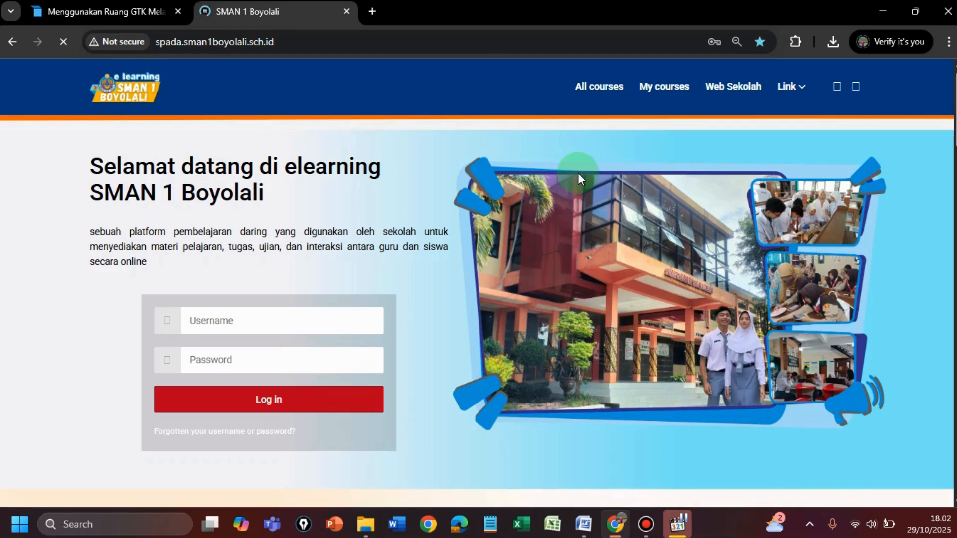
Step: Log in to the e-learning site with the teacher's saved username and account password
{"action": "left_click", "coordinate": [218, 324]}
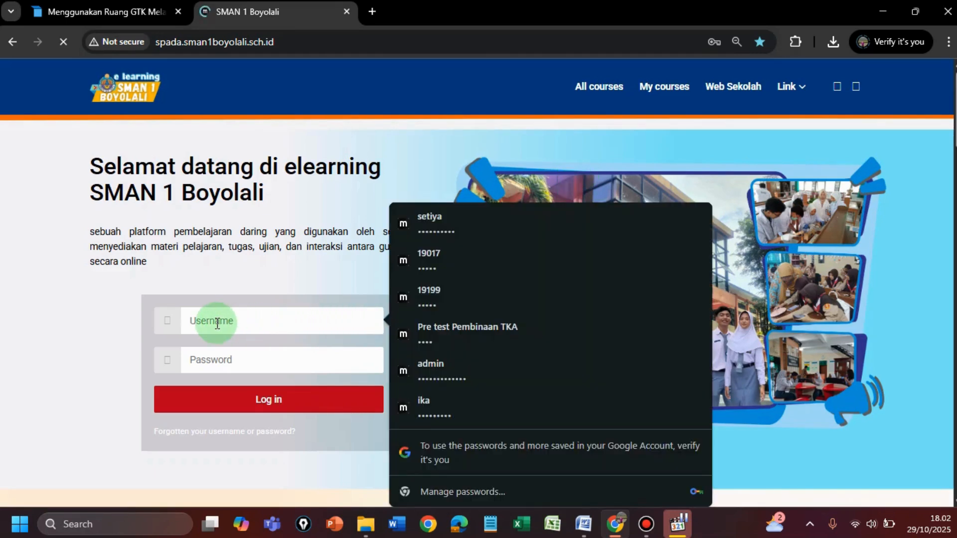
{"action": "left_click", "coordinate": [433, 226]}
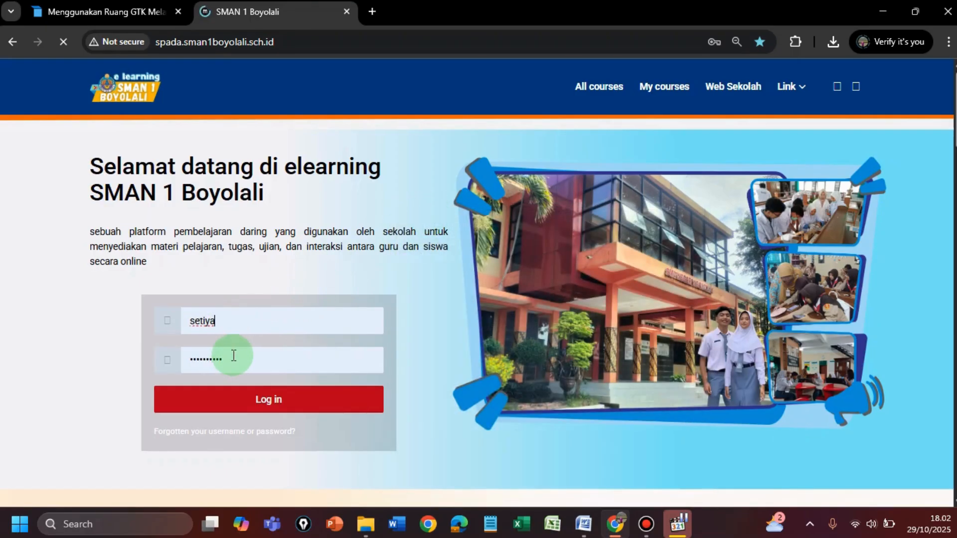
{"action": "left_click", "coordinate": [234, 362]}
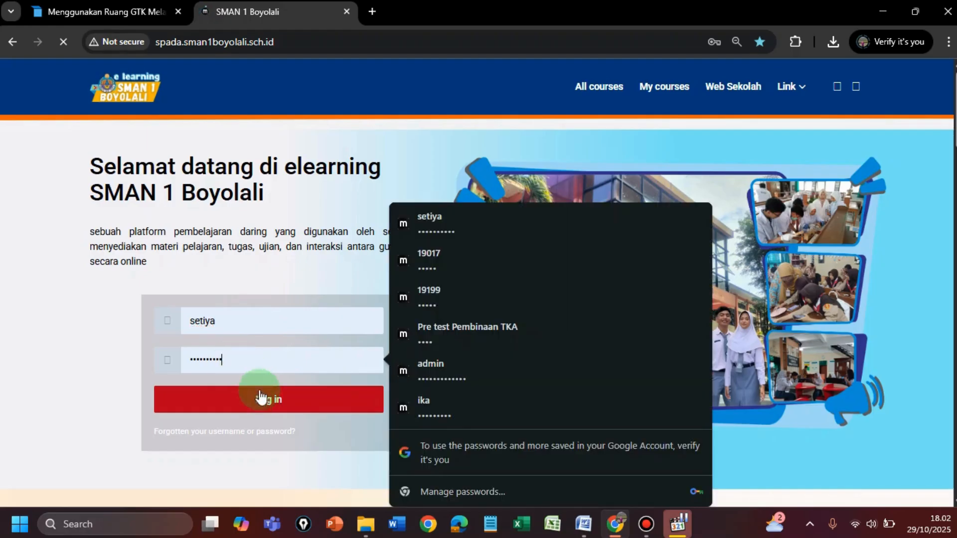
{"action": "left_click", "coordinate": [264, 407]}
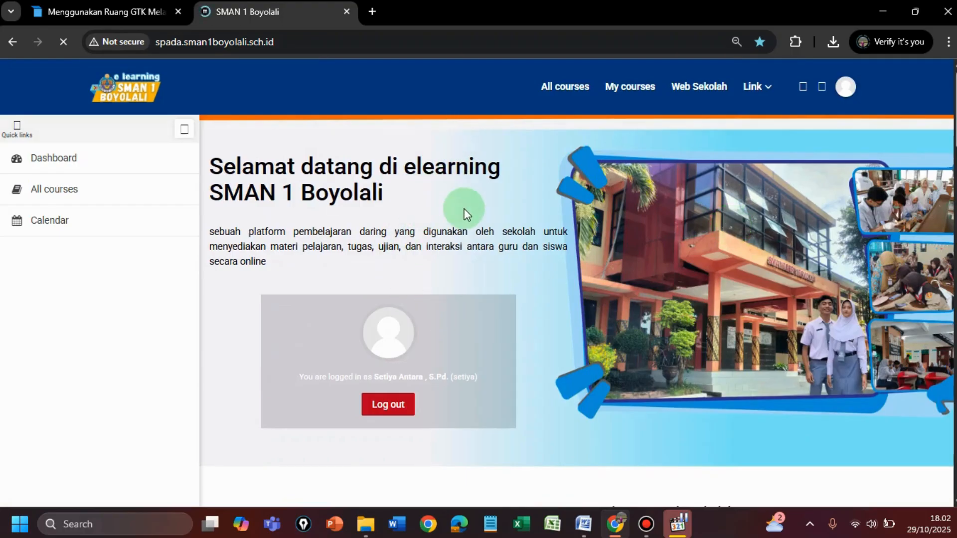
Step: Enter the PEMBINAAN TKA course from the TKA (TEST KEMAMPUAN AKADEMIK) category of all courses
{"action": "left_click", "coordinate": [48, 191]}
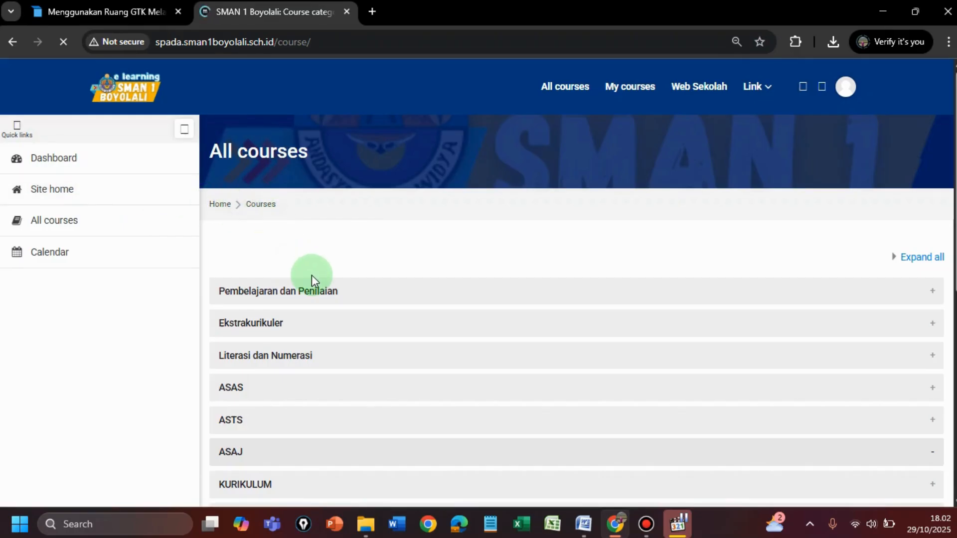
{"action": "scroll", "coordinate": [336, 231], "scroll_direction": "down", "scroll_amount": 3}
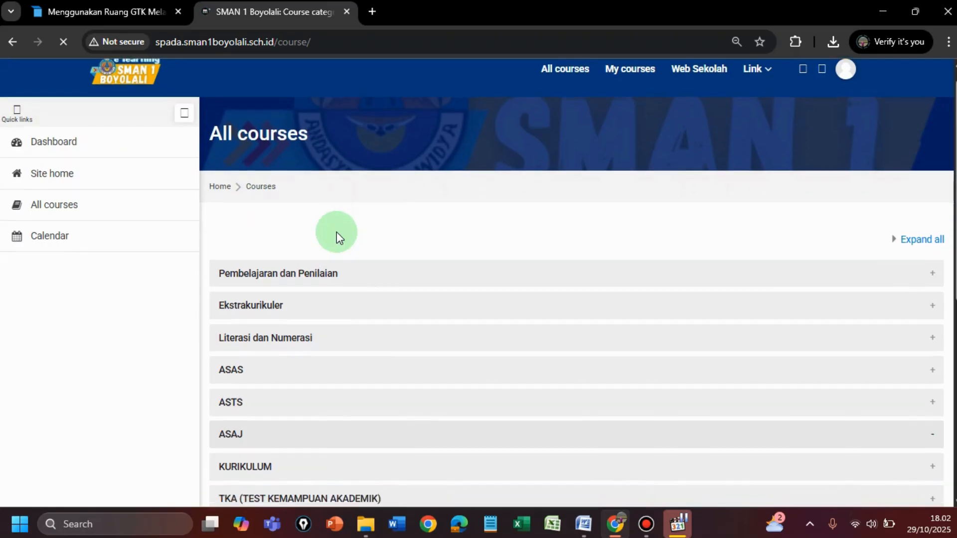
{"action": "scroll", "coordinate": [337, 232], "scroll_direction": "down", "scroll_amount": 1}
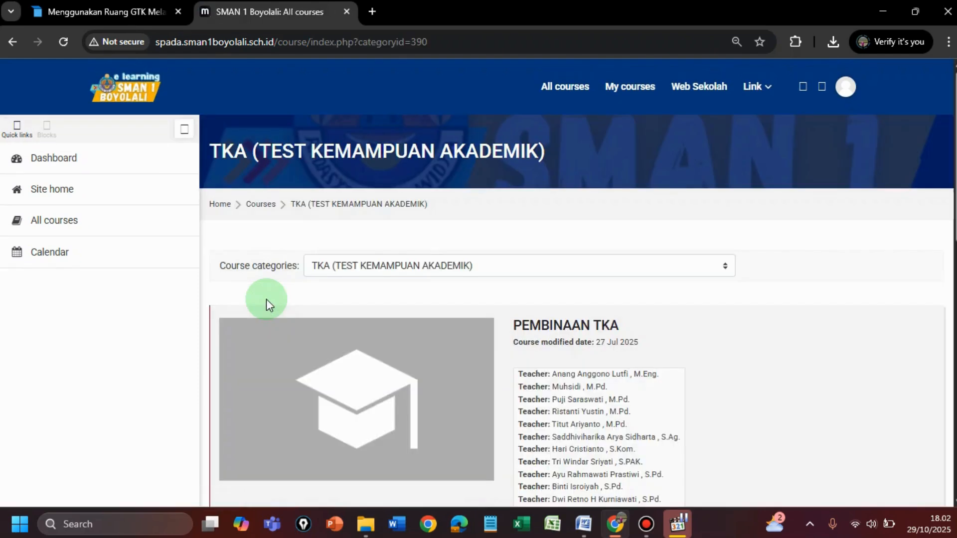
{"action": "scroll", "coordinate": [413, 293], "scroll_direction": "down", "scroll_amount": 1}
{"action": "scroll", "coordinate": [413, 298], "scroll_direction": "down", "scroll_amount": 10}
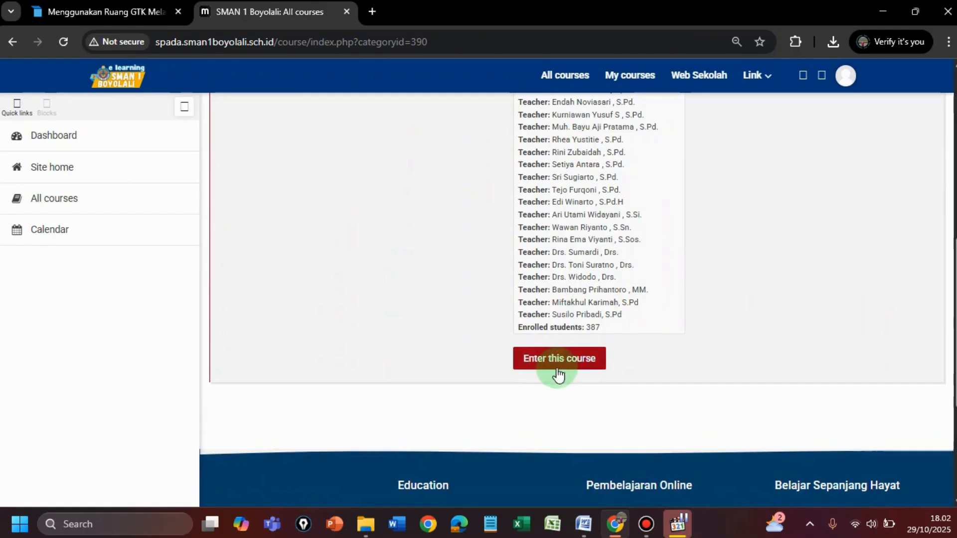
{"action": "left_click", "coordinate": [560, 359]}
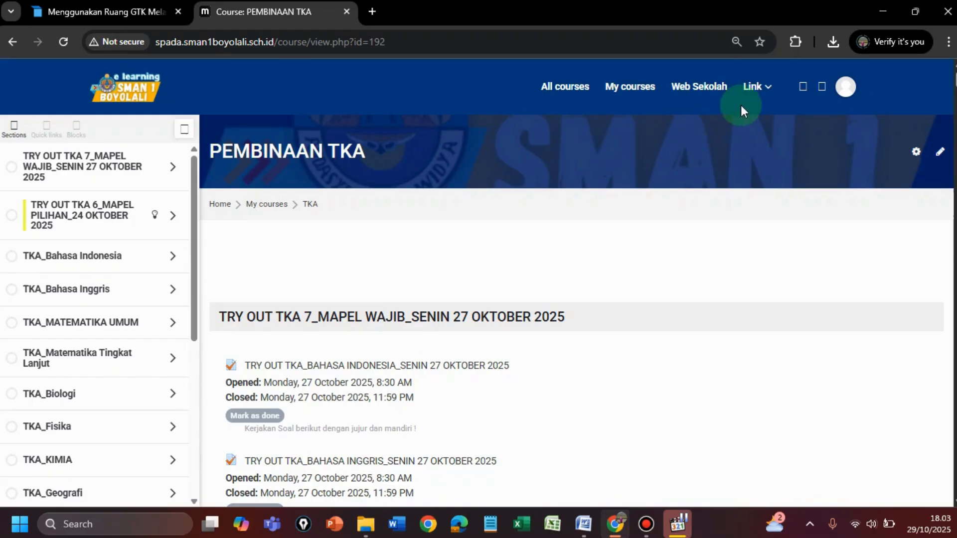
Step: Open the course's question bank and look through its question categories
{"action": "left_click", "coordinate": [916, 150]}
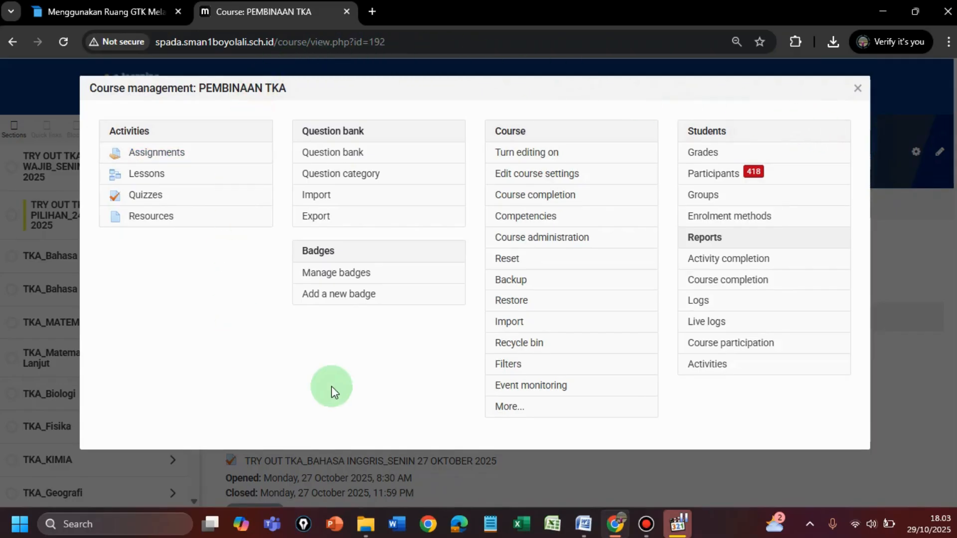
{"action": "left_click", "coordinate": [324, 161]}
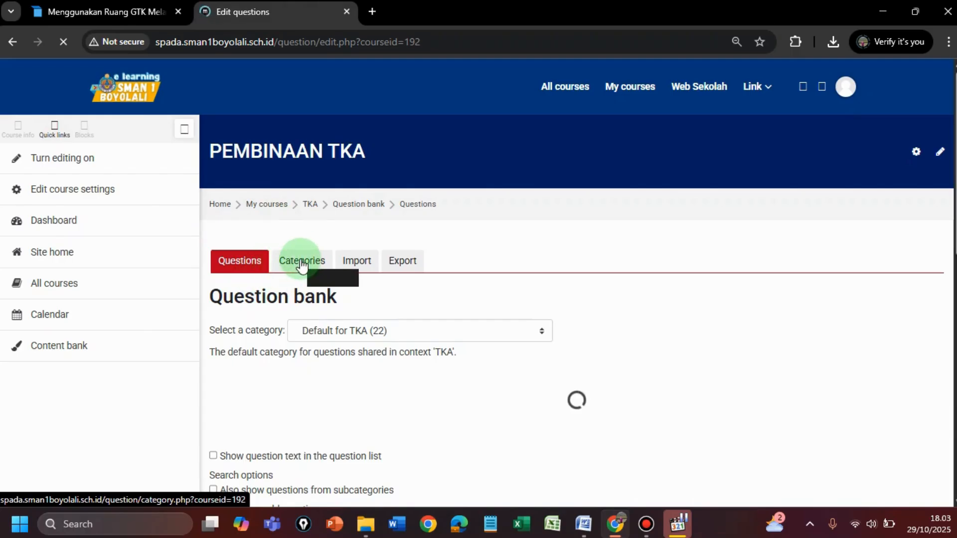
{"action": "left_click", "coordinate": [302, 261]}
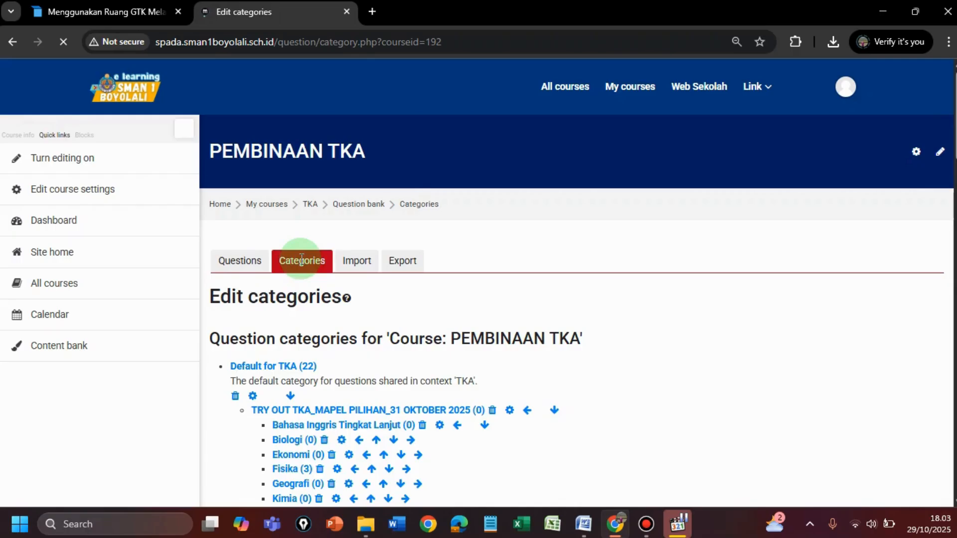
{"action": "scroll", "coordinate": [375, 283], "scroll_direction": "down", "scroll_amount": 3}
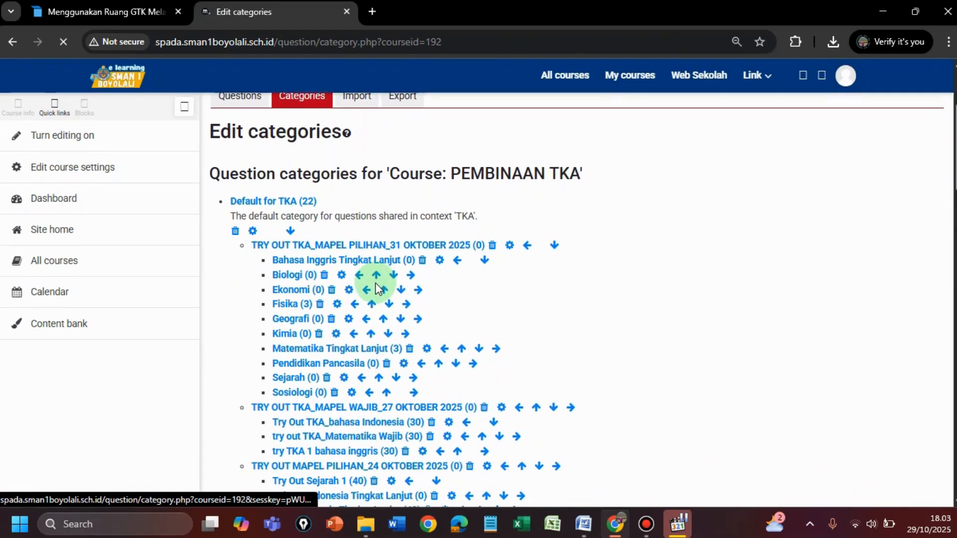
{"action": "scroll", "coordinate": [377, 284], "scroll_direction": "down", "scroll_amount": 2}
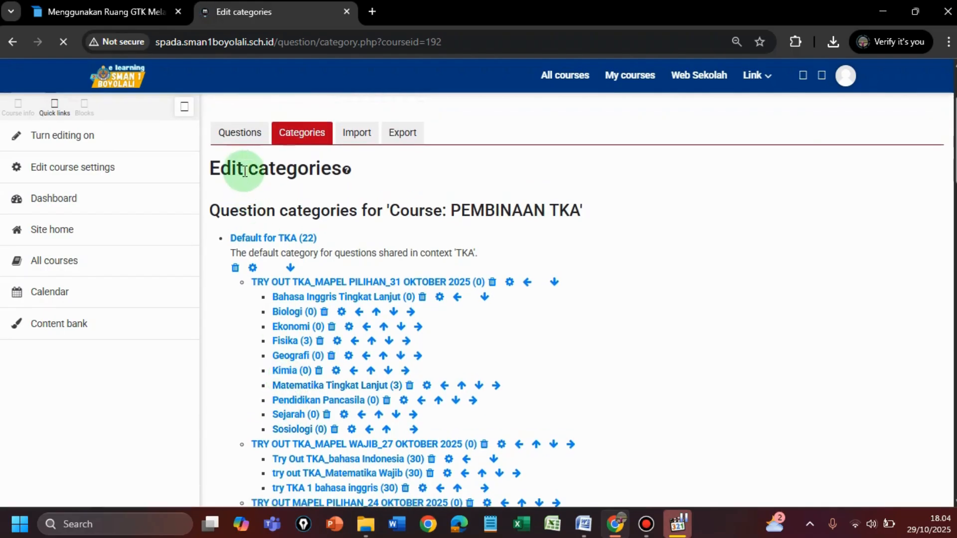
Step: Return to the question list and select the Sosiologi category under TRY OUT TKA_MAPEL PILIHAN_31 OKTOBER 2025
{"action": "left_click", "coordinate": [239, 140]}
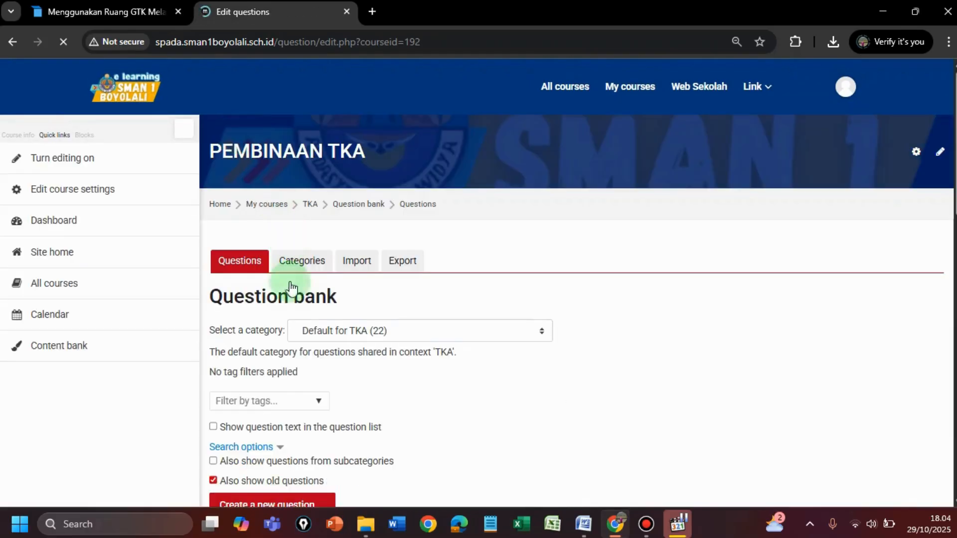
{"action": "scroll", "coordinate": [296, 334], "scroll_direction": "down", "scroll_amount": 2}
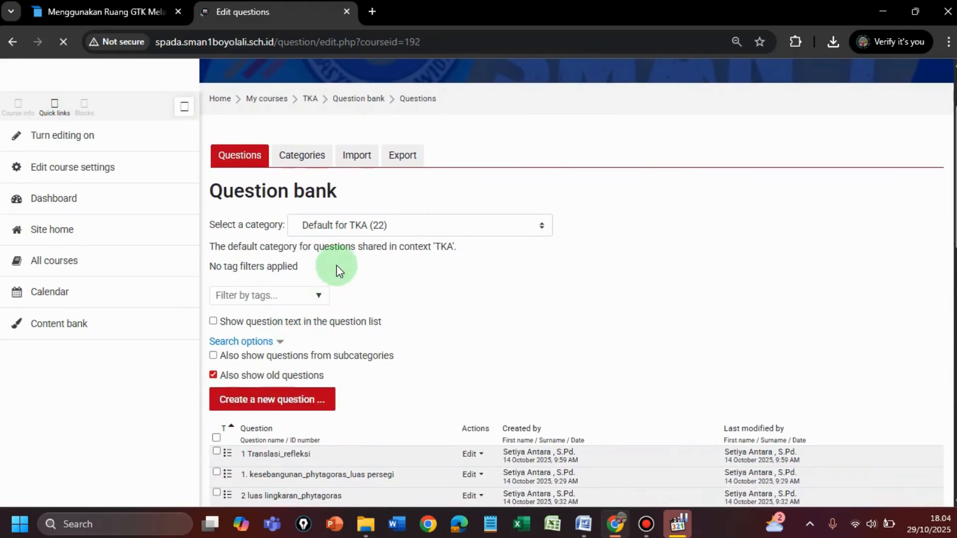
{"action": "left_click", "coordinate": [394, 228]}
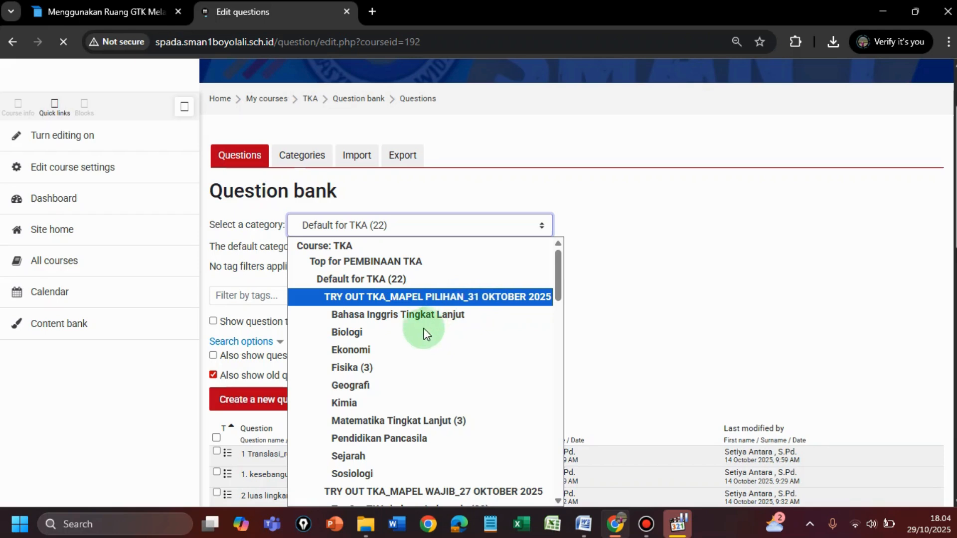
{"action": "left_click", "coordinate": [354, 475]}
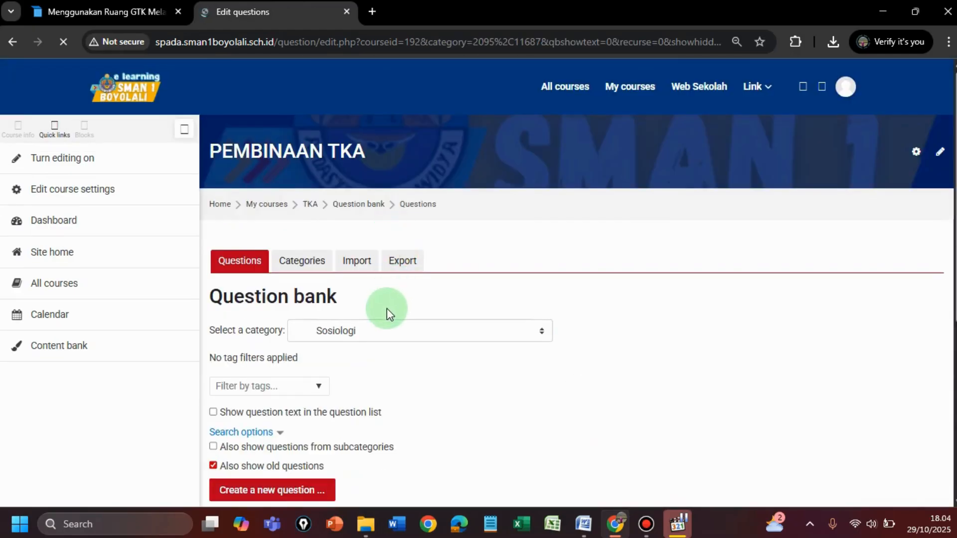
Step: Start a new Embedded answers (Cloze) question in the Sosiologi category and bring up its question text field
{"action": "scroll", "coordinate": [388, 334], "scroll_direction": "down", "scroll_amount": 2}
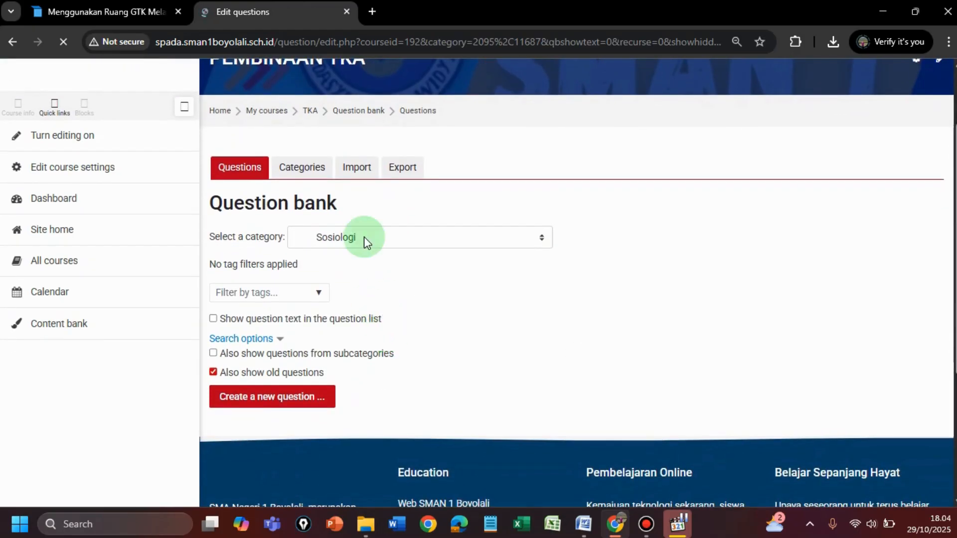
{"action": "scroll", "coordinate": [364, 238], "scroll_direction": "down", "scroll_amount": 2}
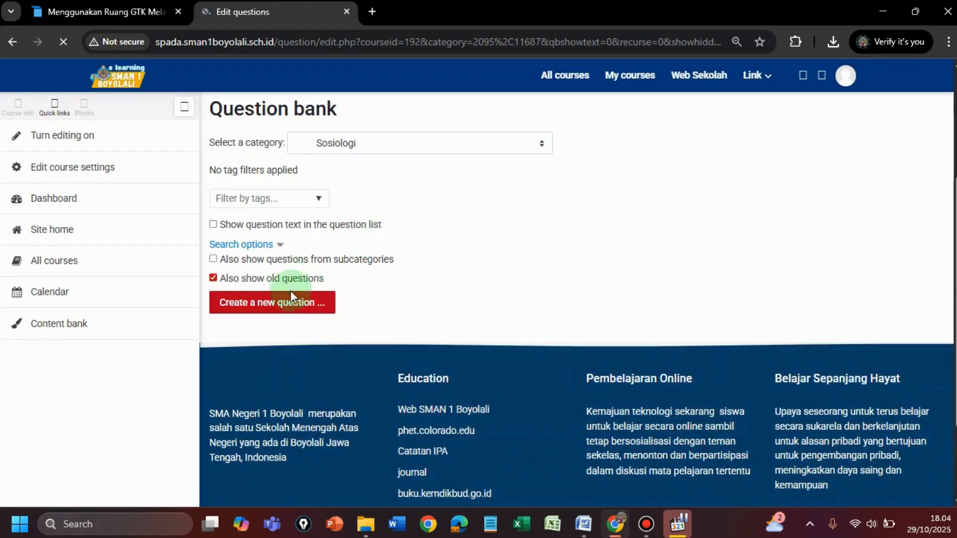
{"action": "left_click", "coordinate": [266, 308]}
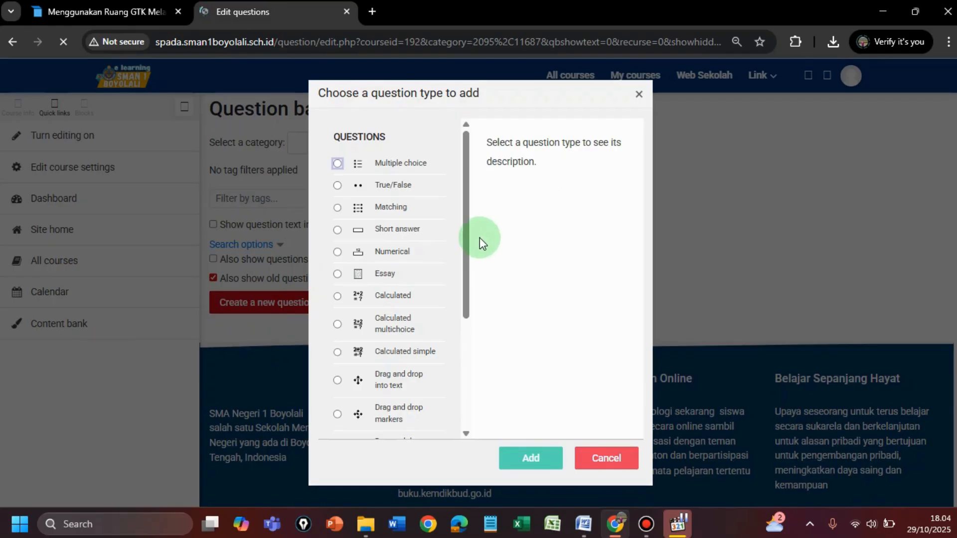
{"action": "left_click_drag", "start_coordinate": [466, 254], "coordinate": [409, 339]}
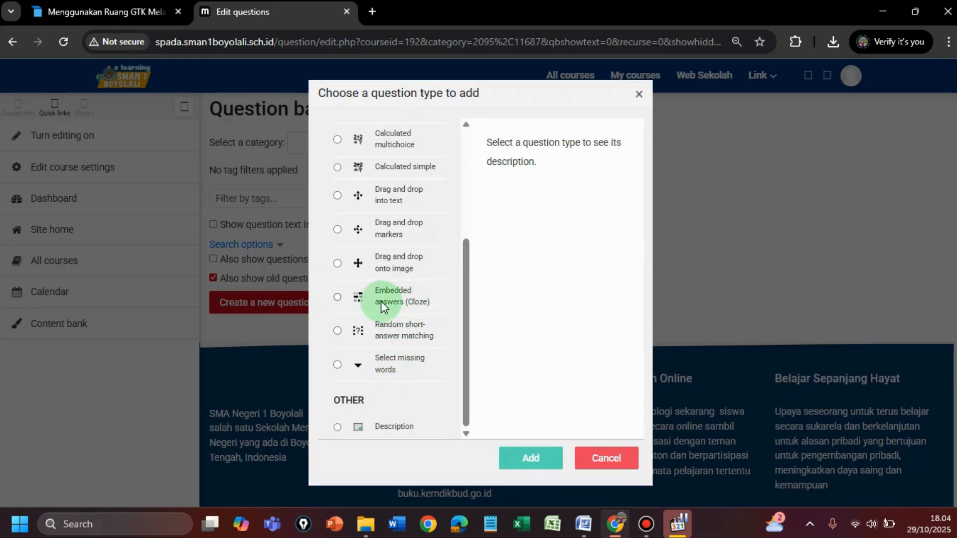
{"action": "left_click", "coordinate": [337, 297]}
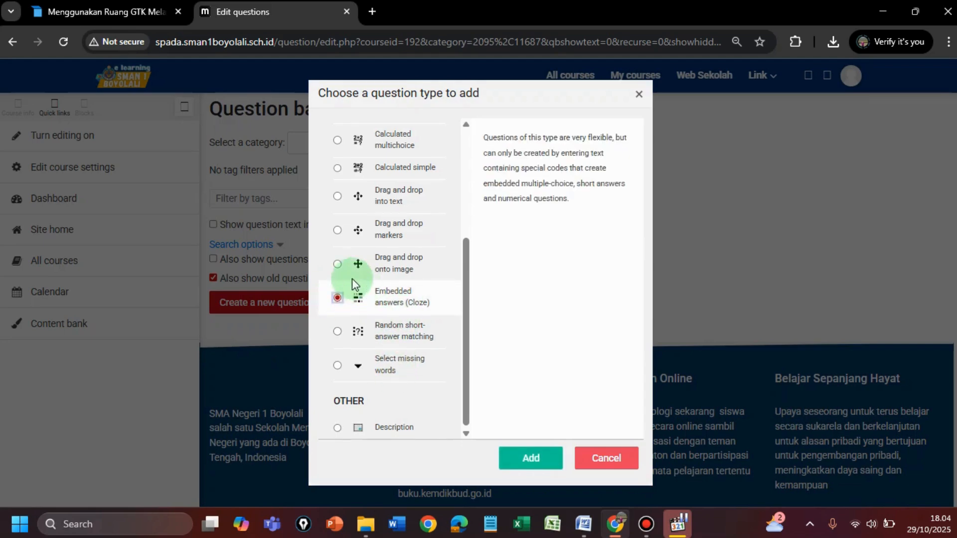
{"action": "left_click", "coordinate": [533, 459]}
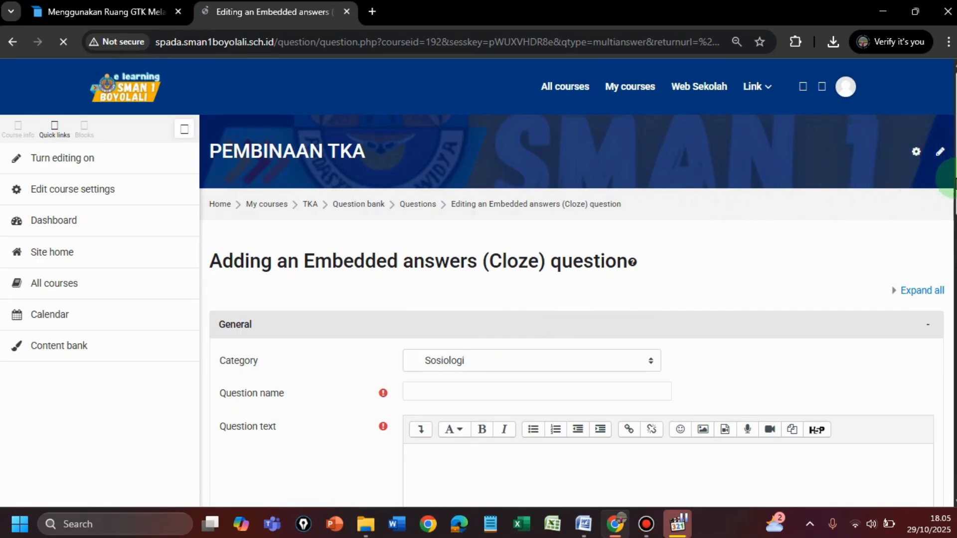
{"action": "scroll", "coordinate": [943, 225], "scroll_direction": "down", "scroll_amount": 3}
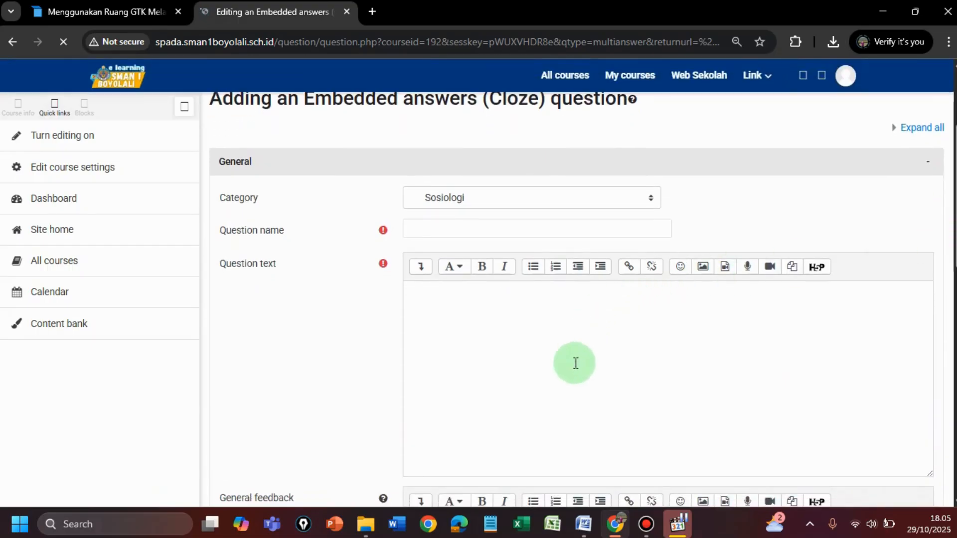
Step: Switch to the Word document and review question 32 with its Benar/Salah statement table
{"action": "left_click", "coordinate": [584, 525]}
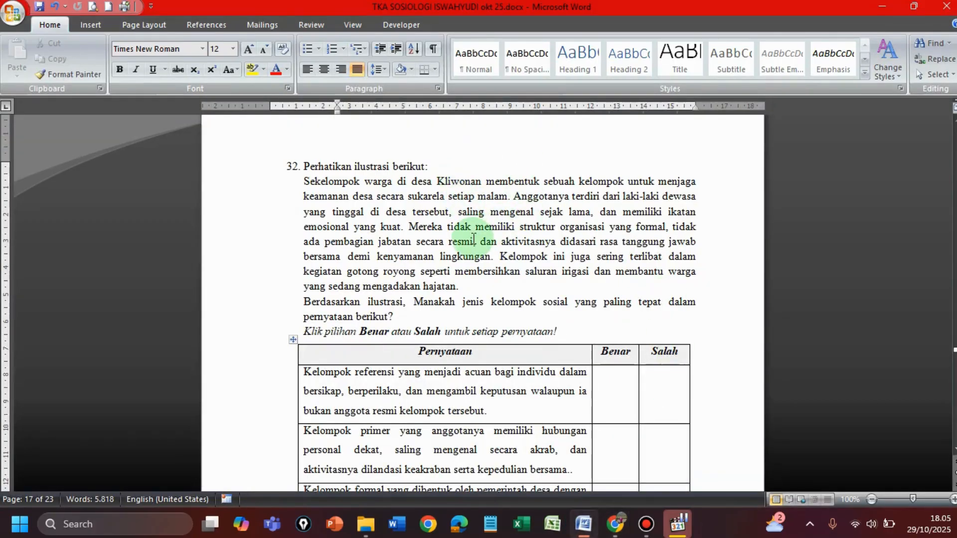
{"action": "scroll", "coordinate": [473, 234], "scroll_direction": "down", "scroll_amount": 1}
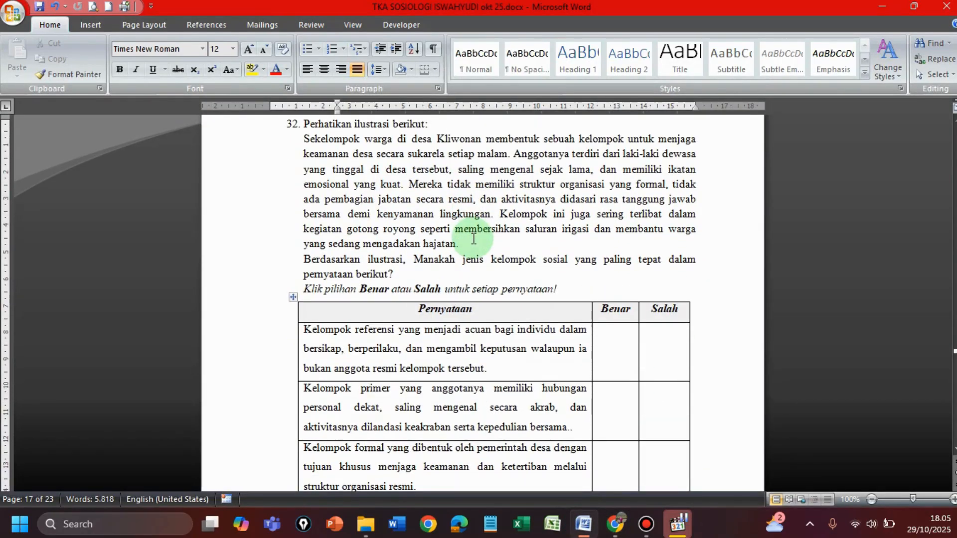
{"action": "scroll", "coordinate": [474, 239], "scroll_direction": "up", "scroll_amount": 1}
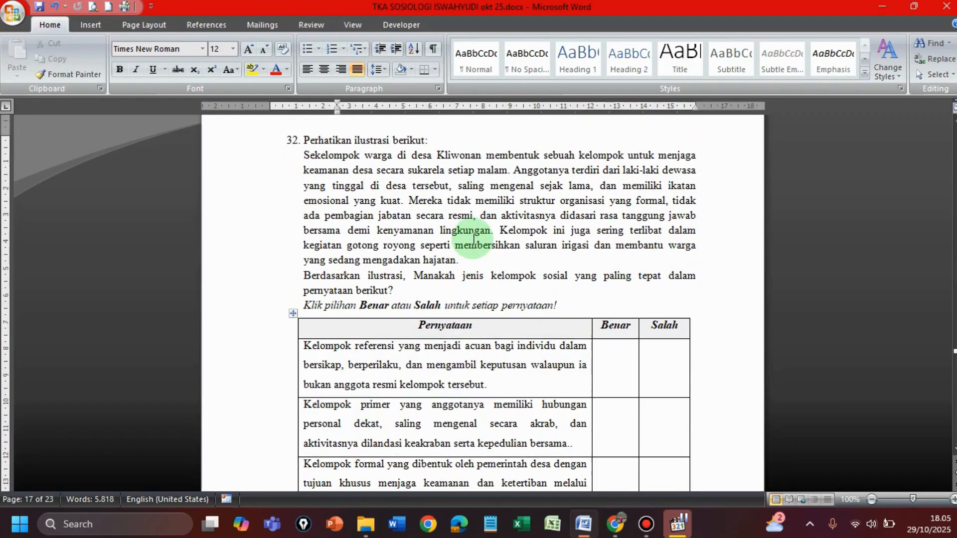
Step: Return to the Cloze question form in Chrome, name the question "1 soiologi tka" and place the cursor in the question text
{"action": "left_click", "coordinate": [616, 526]}
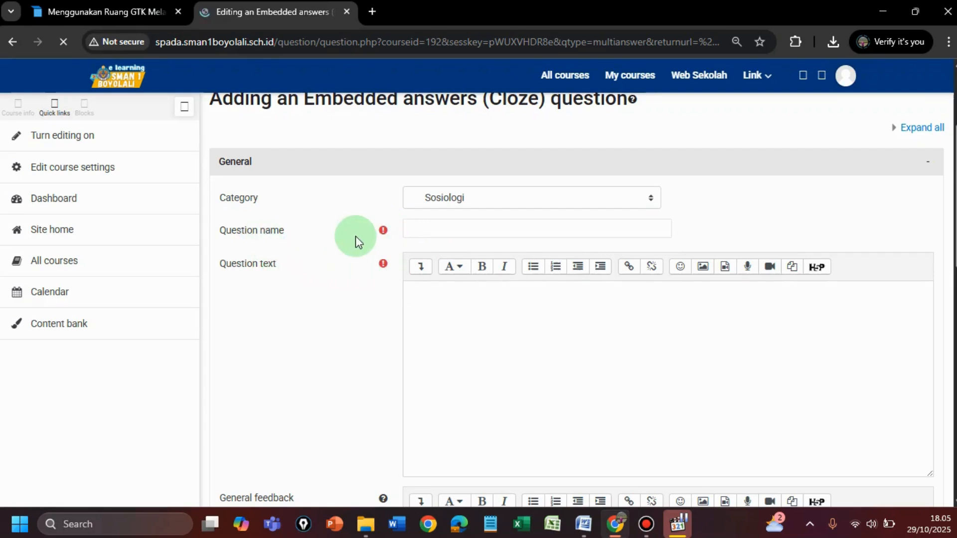
{"action": "left_click", "coordinate": [419, 228]}
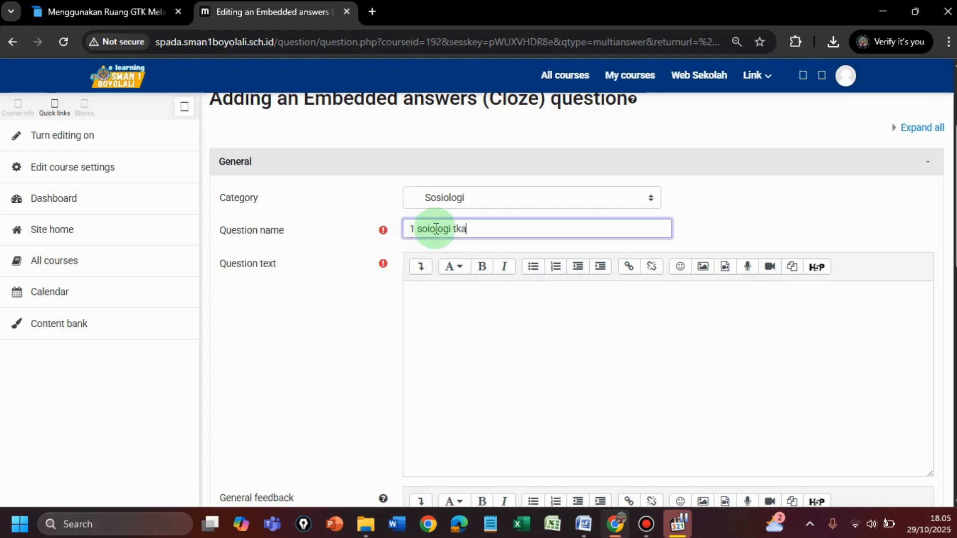
{"action": "left_click", "coordinate": [420, 298]}
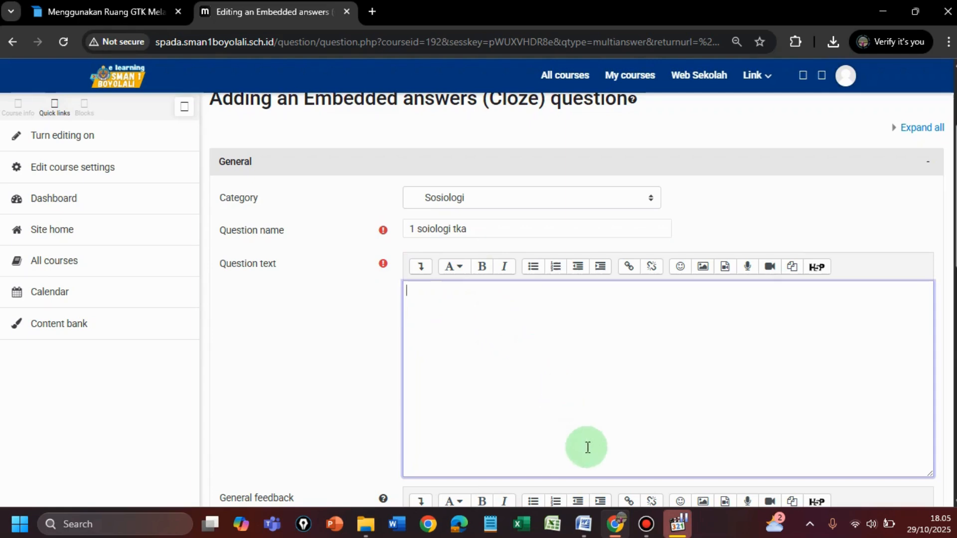
Step: In the Word document, copy question 32's text from "Perhatikan ilustrasi berikut:" through the "Klik pilihan Benar atau Salah" instruction
{"action": "left_click", "coordinate": [584, 529]}
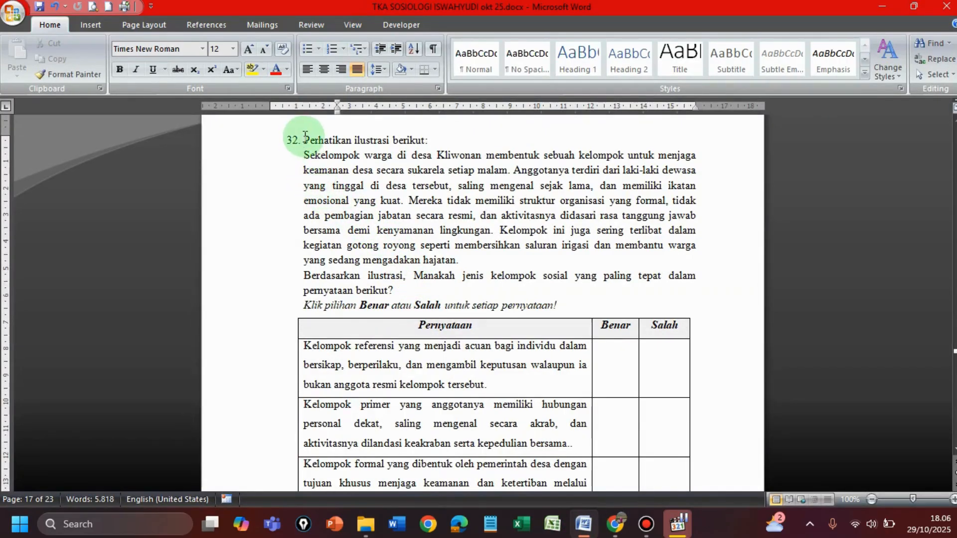
{"action": "left_click_drag", "start_coordinate": [530, 276], "coordinate": [559, 302]}
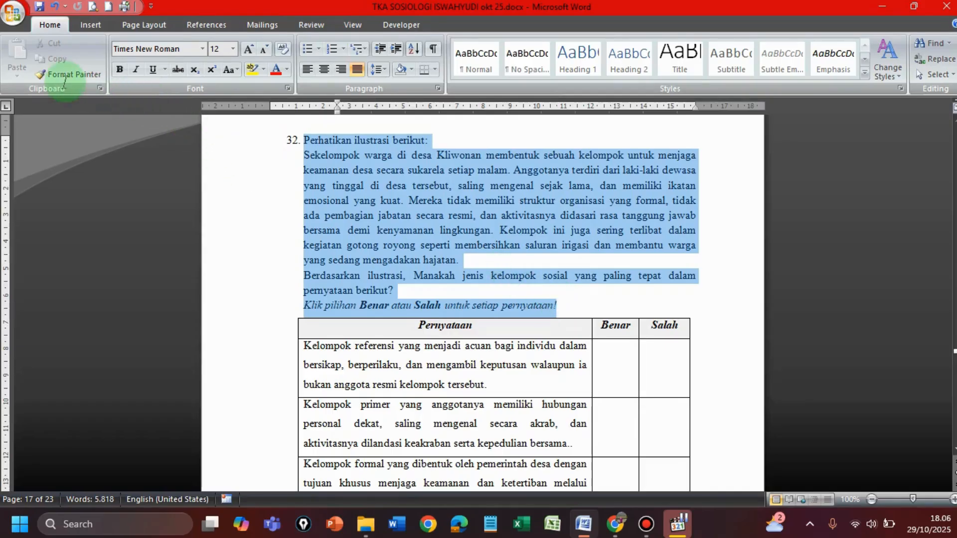
{"action": "left_click", "coordinate": [52, 62]}
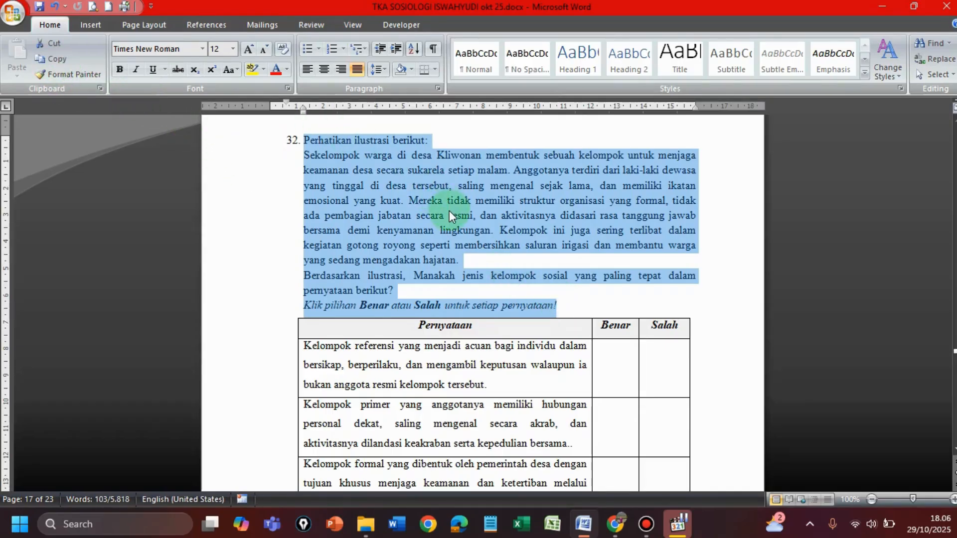
{"action": "left_click", "coordinate": [56, 61]}
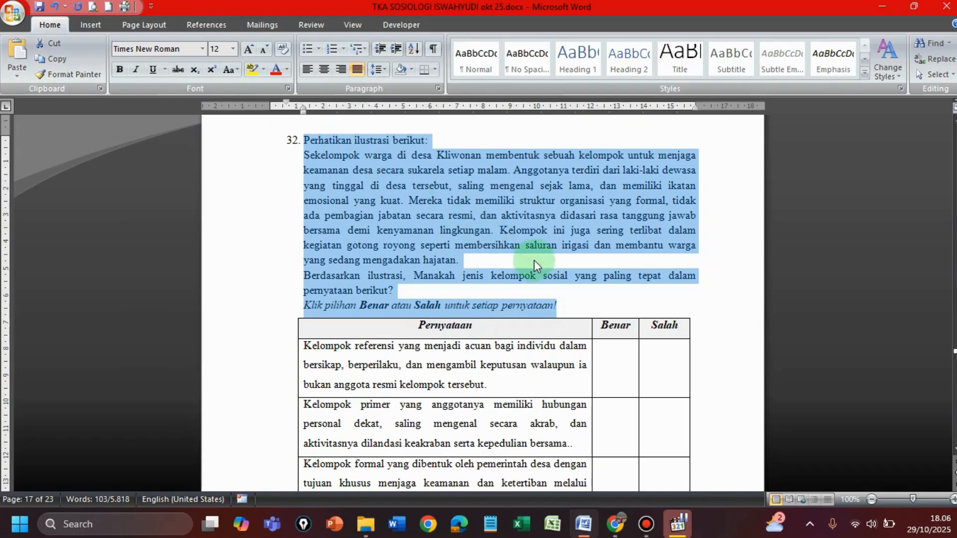
Step: Paste the copied text into the Moodle question text, remove its leading list number and place the cursor after the instruction line
{"action": "mouse_move", "coordinate": [618, 527]}
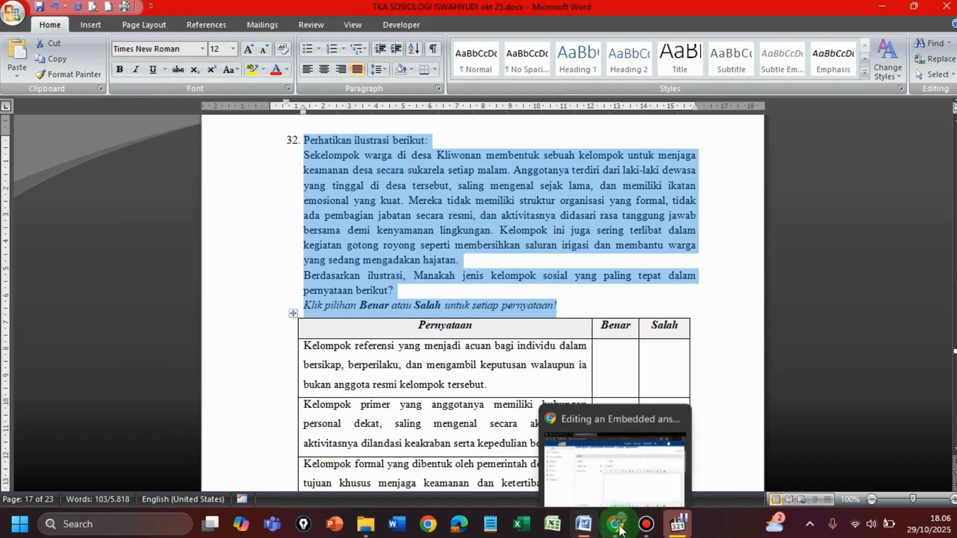
{"action": "left_click", "coordinate": [618, 526]}
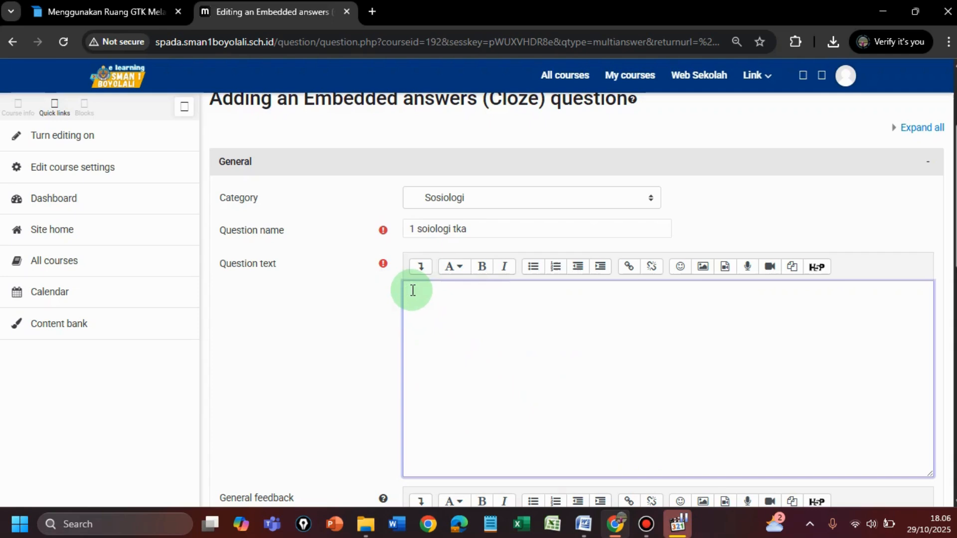
{"action": "key", "text": "ctrl+v"}
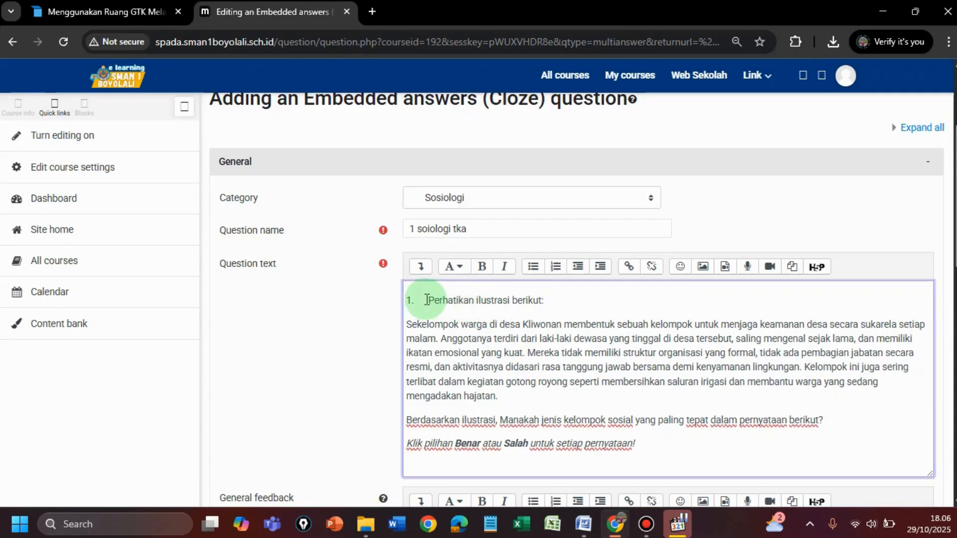
{"action": "key", "text": "BackSpace"}
{"action": "key", "text": "BackSpace"}
{"action": "key", "text": "BackSpace"}
{"action": "key", "text": "BackSpace"}
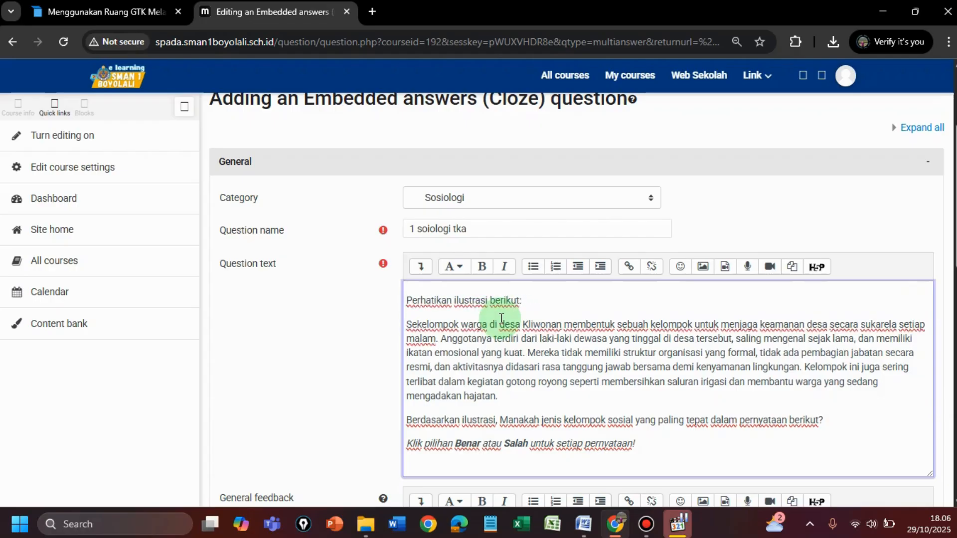
{"action": "scroll", "coordinate": [604, 382], "scroll_direction": "down", "scroll_amount": 2}
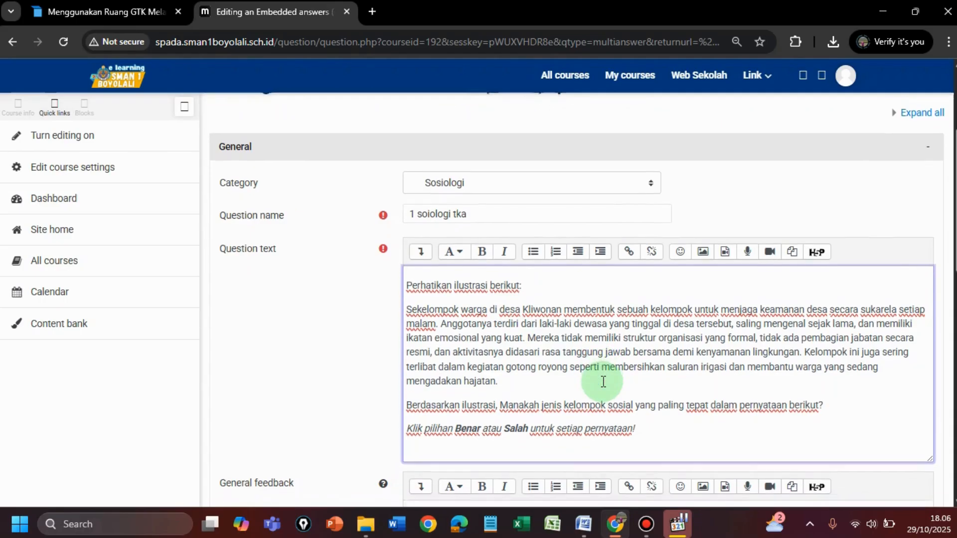
{"action": "left_click", "coordinate": [643, 382]}
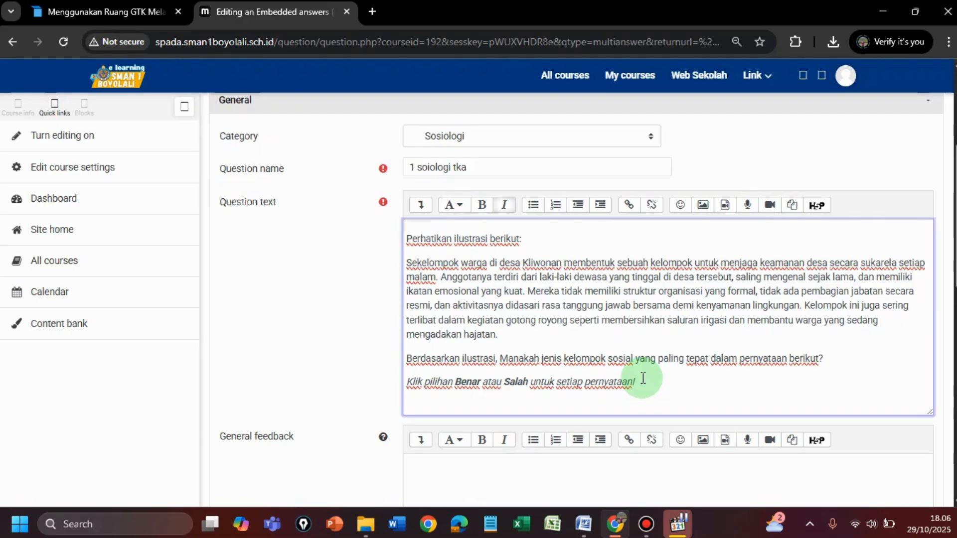
Step: Back in the Word document, delete the Salah column from question 32's statement table
{"action": "left_click", "coordinate": [585, 532]}
{"action": "scroll", "coordinate": [648, 207], "scroll_direction": "down", "scroll_amount": 3}
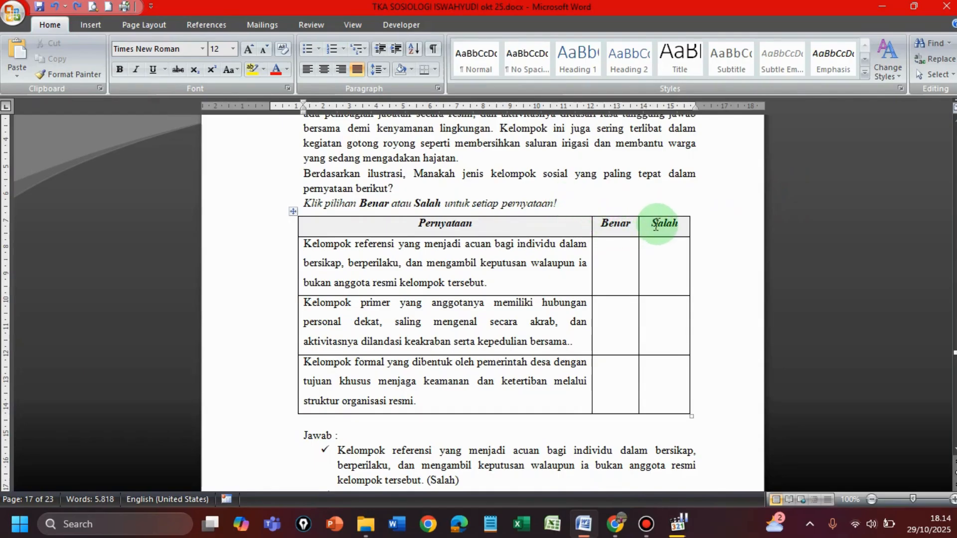
{"action": "left_click_drag", "start_coordinate": [652, 223], "coordinate": [664, 392]}
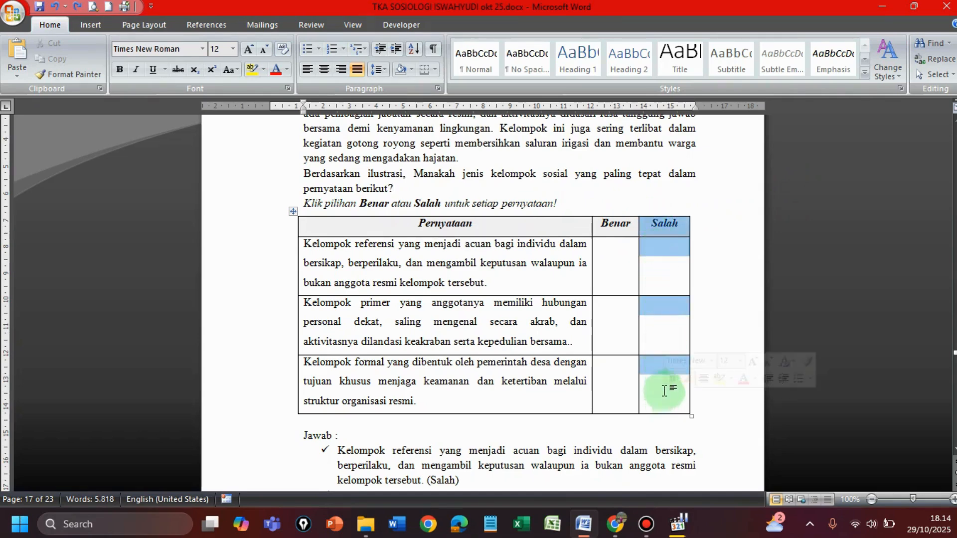
{"action": "right_click", "coordinate": [658, 231]}
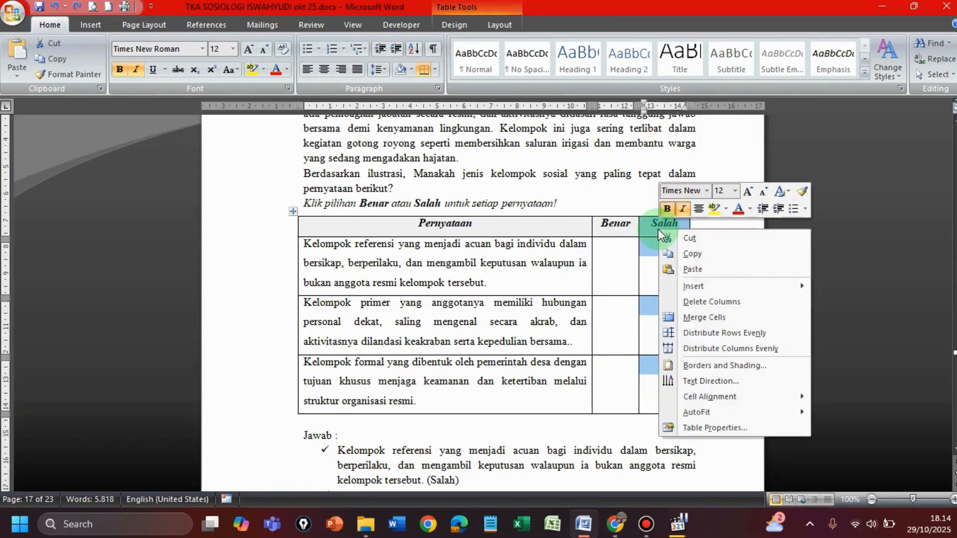
{"action": "left_click", "coordinate": [711, 303]}
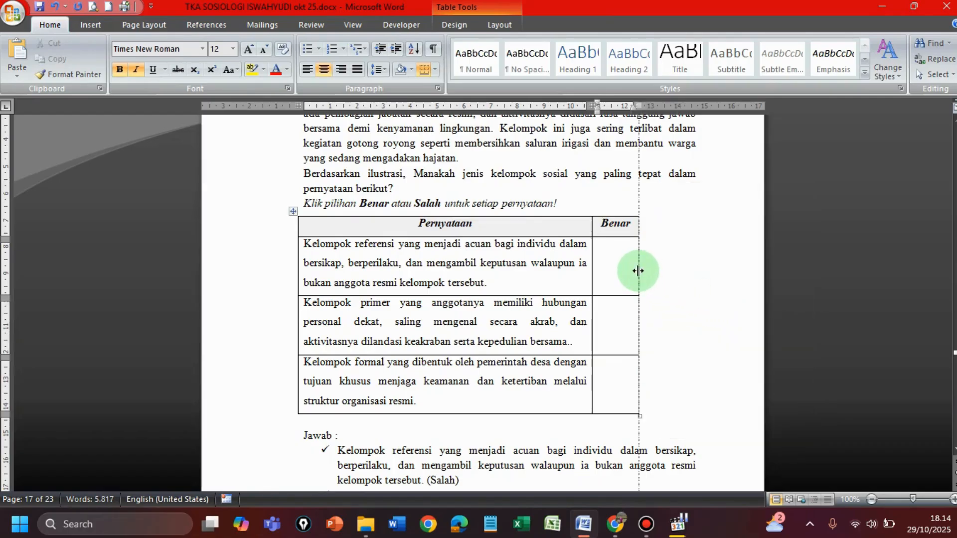
Step: Widen the table's Benar column to about 3.7 cm and change its heading to "Benar / Salah"
{"action": "left_click_drag", "start_coordinate": [660, 277], "coordinate": [691, 279]}
{"action": "left_click", "coordinate": [660, 223]}
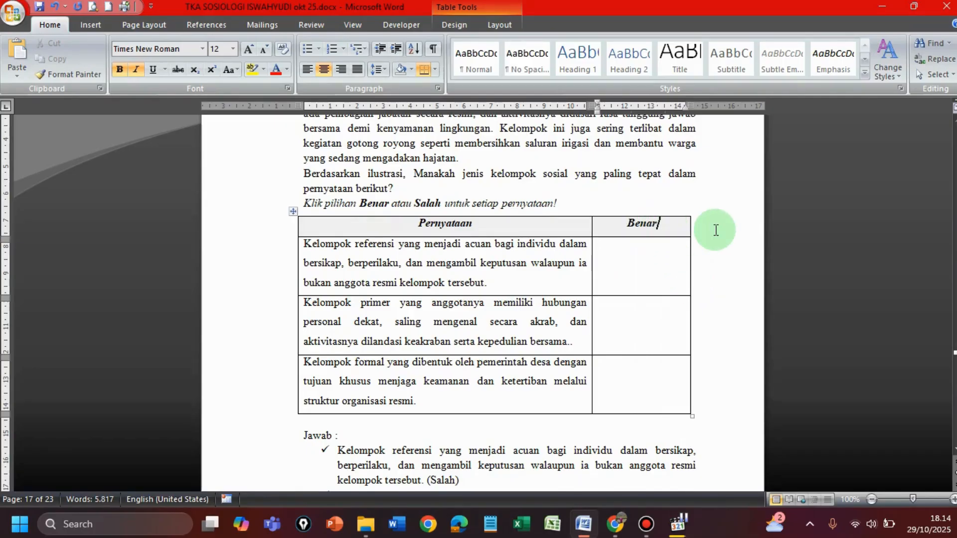
{"action": "type", "text": "/"}
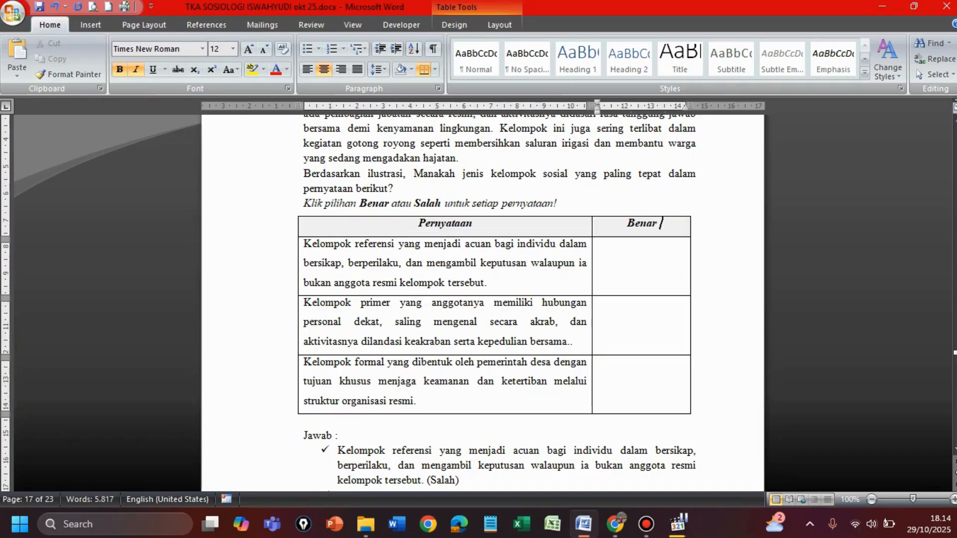
{"action": "type", "text": " Salah"}
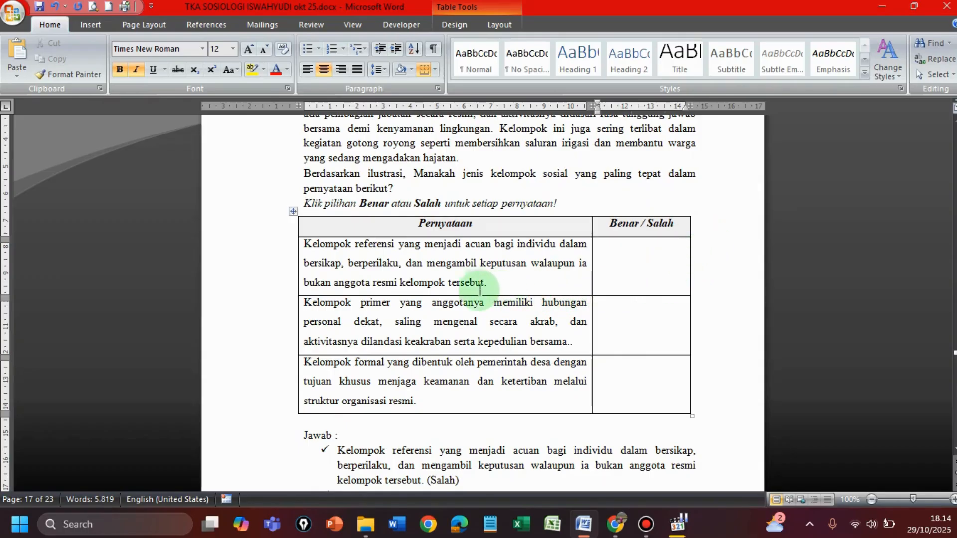
Step: Align the three statement cells in the Pernyataan column to Align Center Left
{"action": "left_click", "coordinate": [449, 216]}
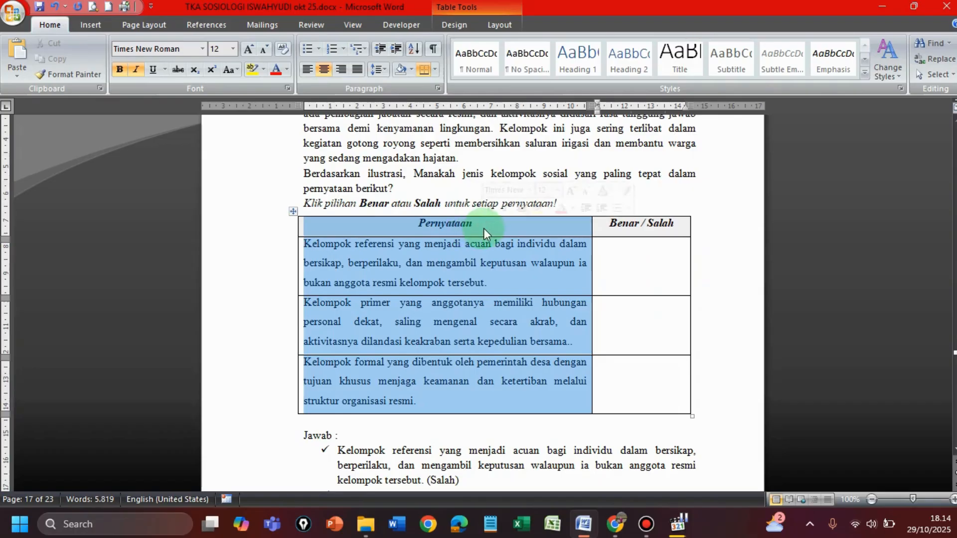
{"action": "left_click", "coordinate": [447, 244]}
{"action": "left_click_drag", "start_coordinate": [306, 245], "coordinate": [551, 384]}
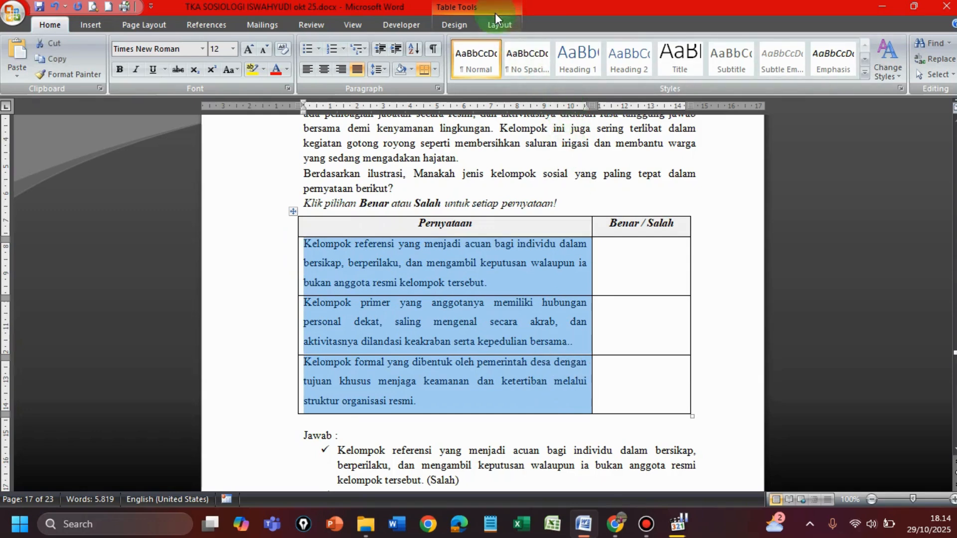
{"action": "left_click", "coordinate": [499, 26]}
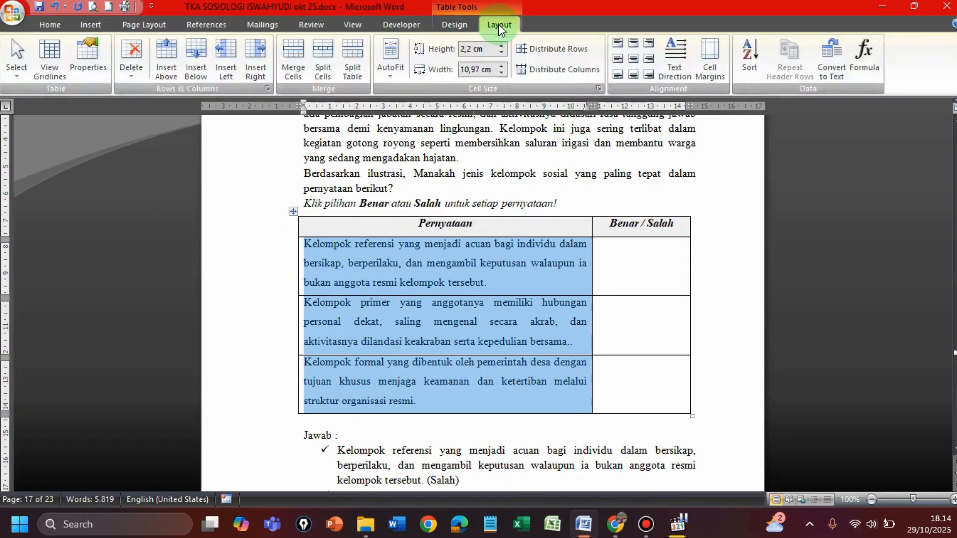
{"action": "left_click", "coordinate": [619, 62]}
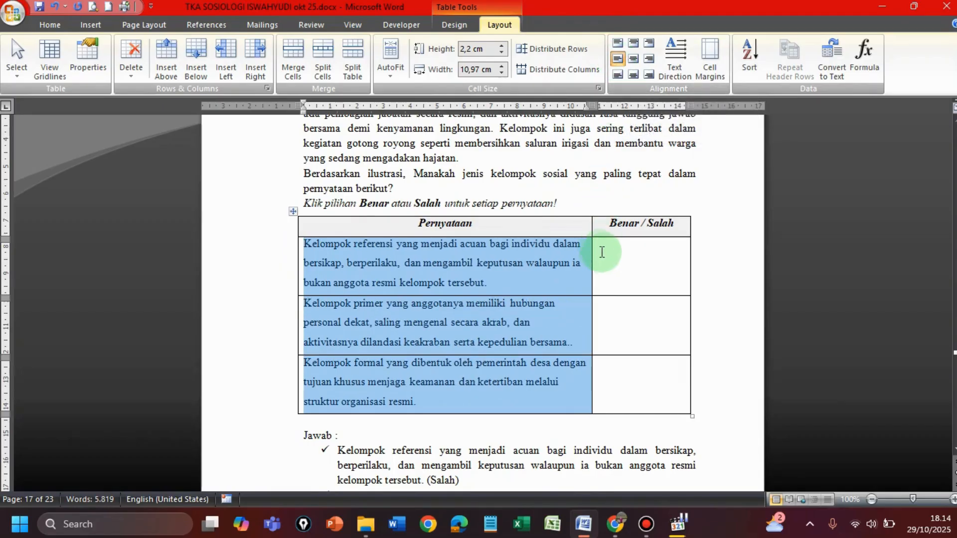
Step: Center the three empty answer cells under Benar / Salah both vertically and horizontally
{"action": "left_click_drag", "start_coordinate": [600, 247], "coordinate": [652, 387]}
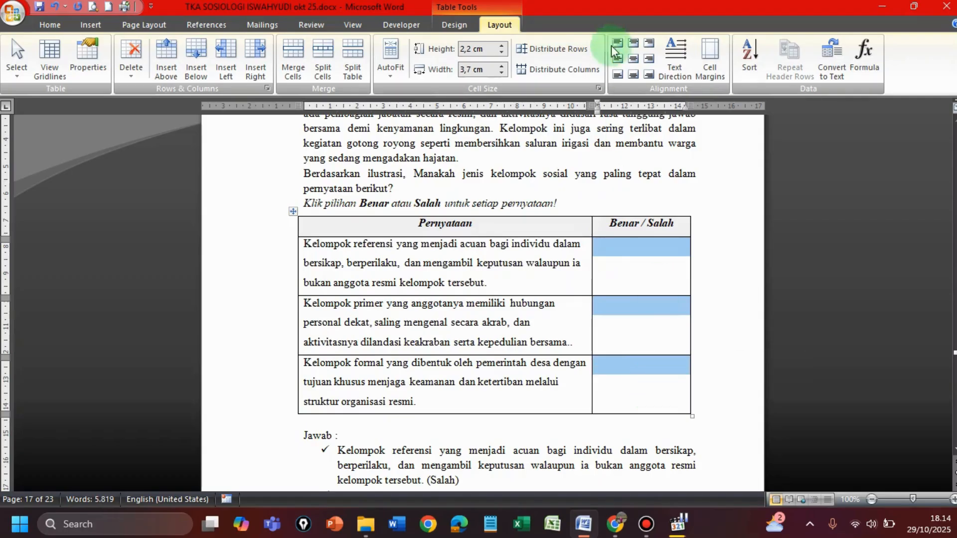
{"action": "left_click", "coordinate": [634, 61]}
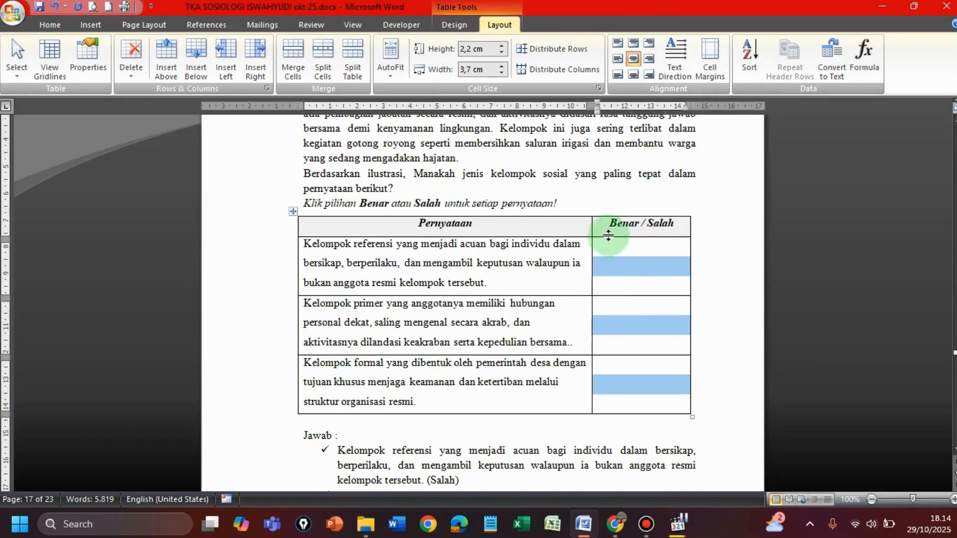
{"action": "left_click", "coordinate": [592, 205]}
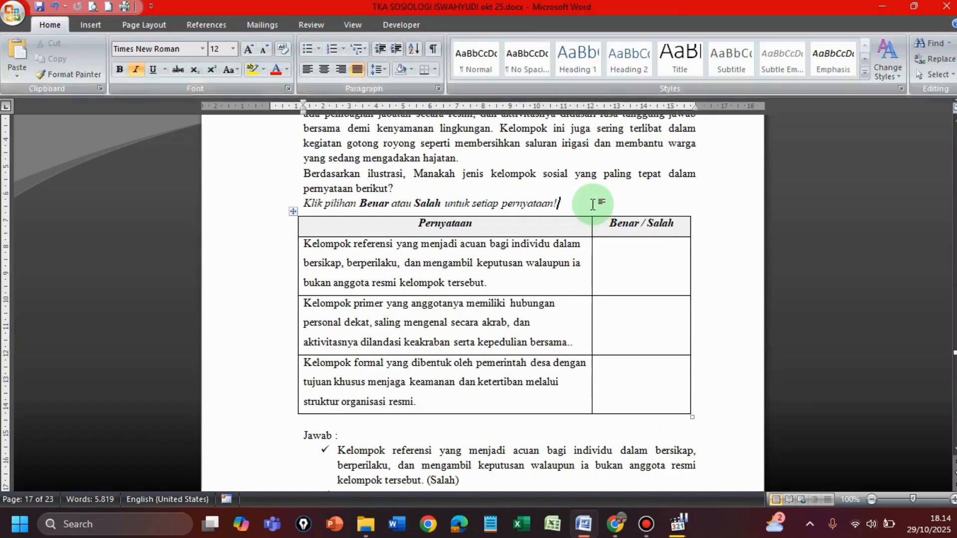
Step: Copy the whole Pernyataan and Benar / Salah table from Word and paste it below the instruction line in Moodle's question text
{"action": "left_click_drag", "start_coordinate": [400, 234], "coordinate": [619, 397]}
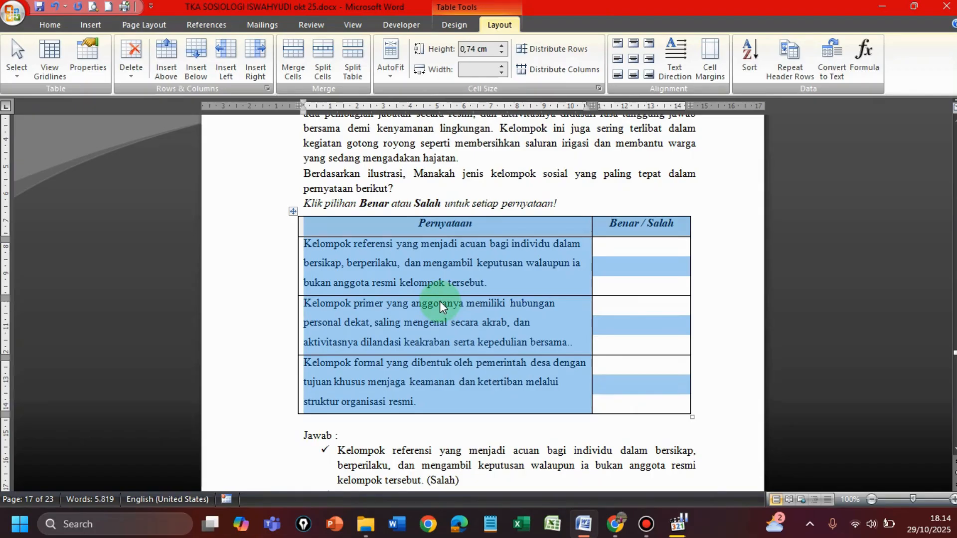
{"action": "left_click", "coordinate": [49, 25]}
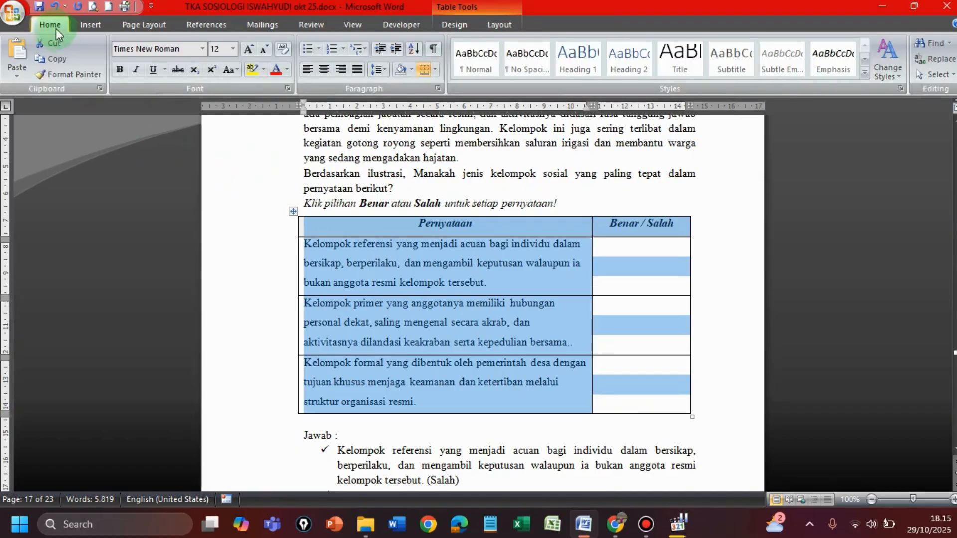
{"action": "left_click", "coordinate": [56, 61]}
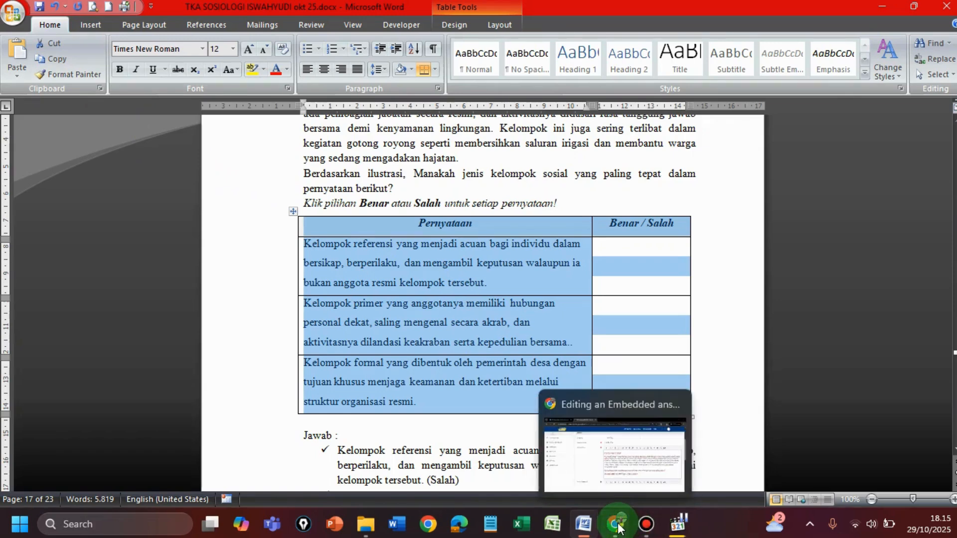
{"action": "left_click", "coordinate": [621, 528]}
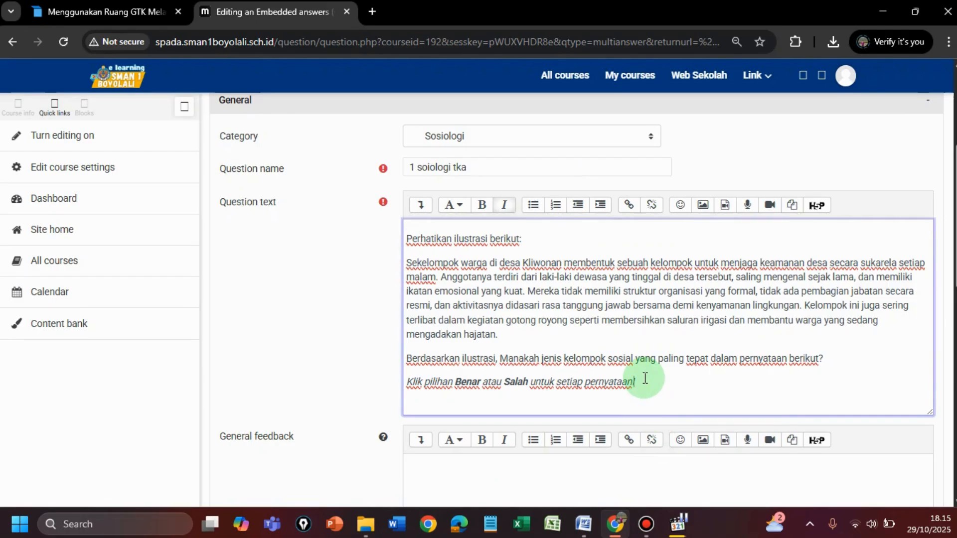
{"action": "key", "text": "Return"}
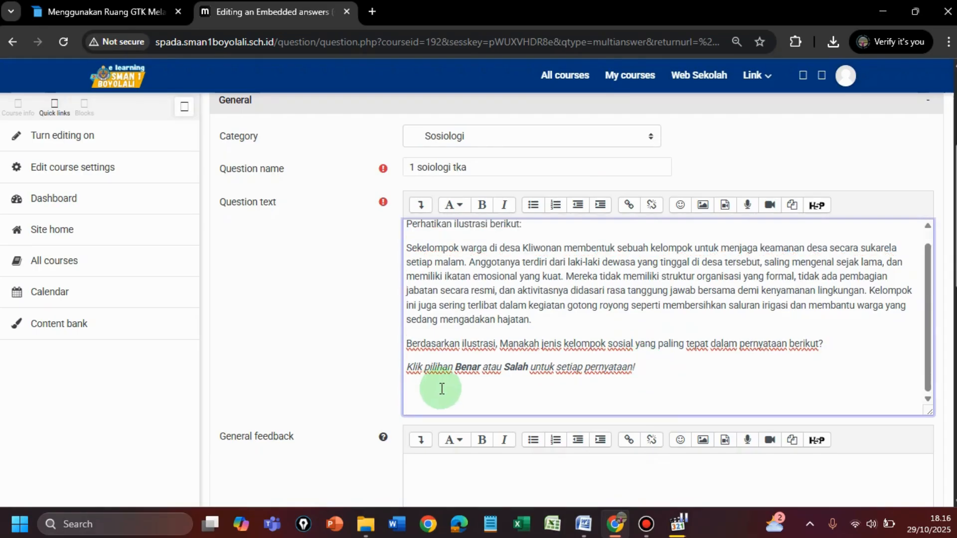
{"action": "key", "text": "ctrl+v"}
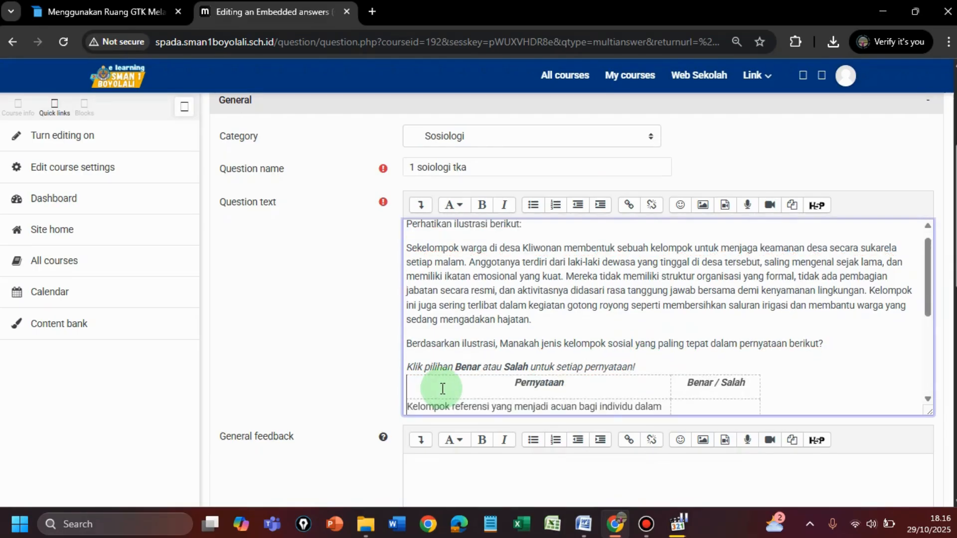
Step: Enter the Cloze code {2:MCV:Benar#~Salah#} in the Benar / Salah cell of the first statement
{"action": "left_click_drag", "start_coordinate": [928, 299], "coordinate": [935, 347]}
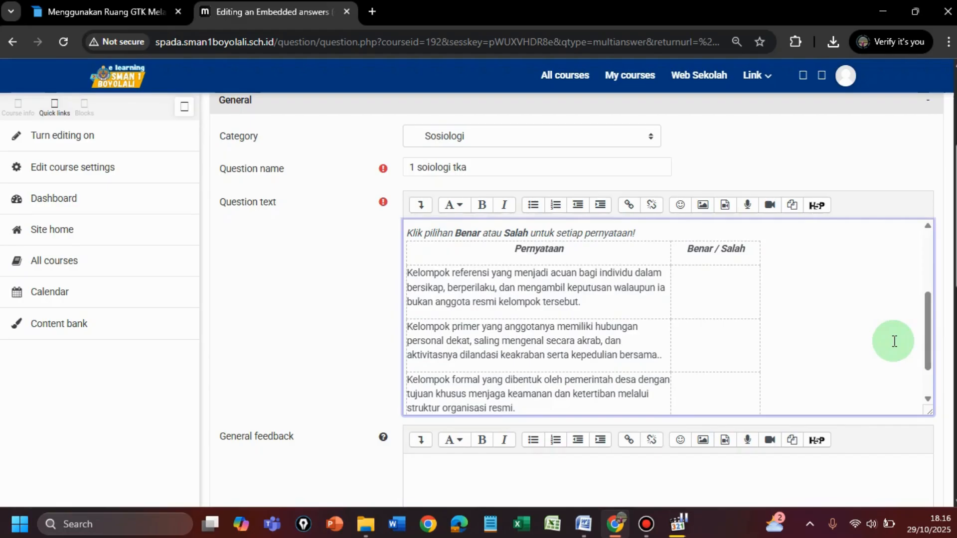
{"action": "left_click", "coordinate": [728, 299]}
{"action": "left_click", "coordinate": [693, 280]}
{"action": "left_click", "coordinate": [706, 284]}
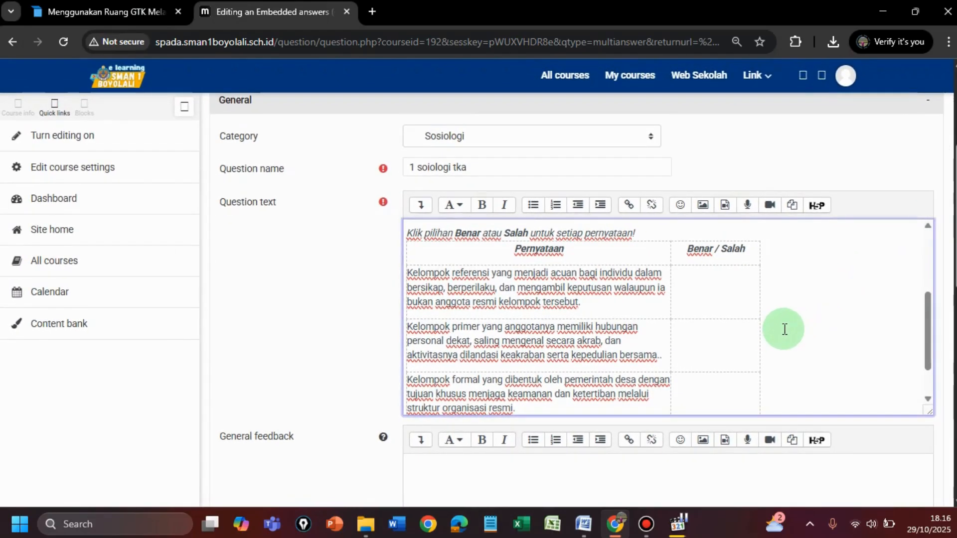
{"action": "scroll", "coordinate": [784, 329], "scroll_direction": "up", "scroll_amount": 3}
{"action": "scroll", "coordinate": [785, 329], "scroll_direction": "up", "scroll_amount": 3}
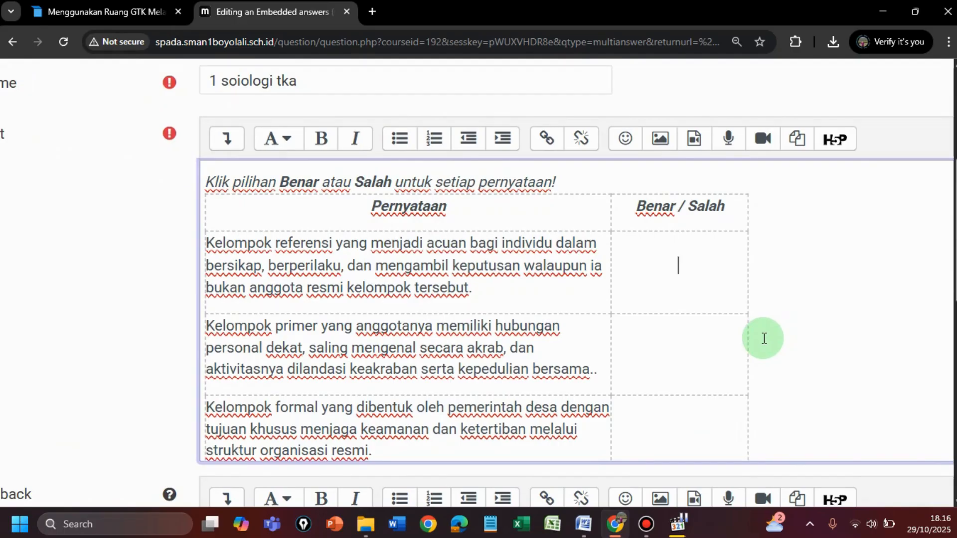
{"action": "type", "text": "{2"}
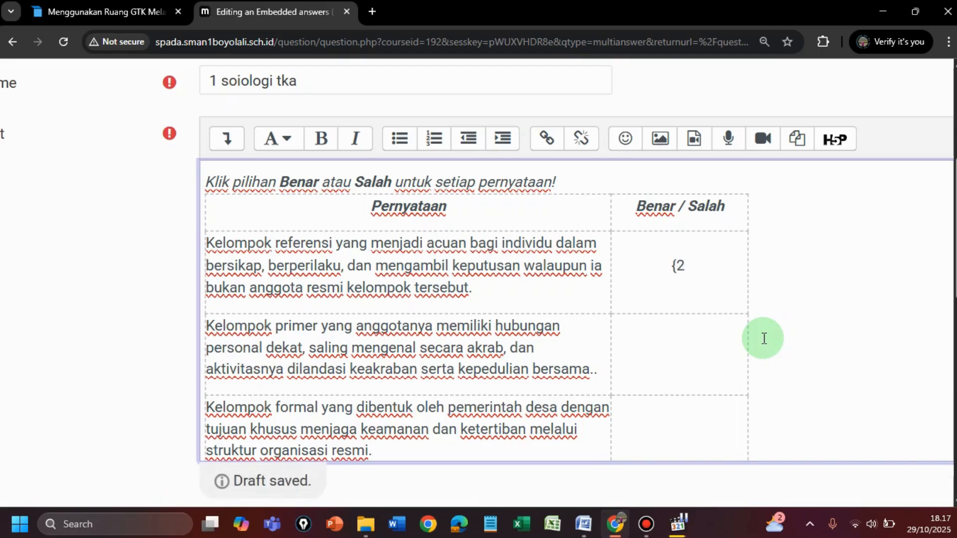
{"action": "type", "text": ":MCV"}
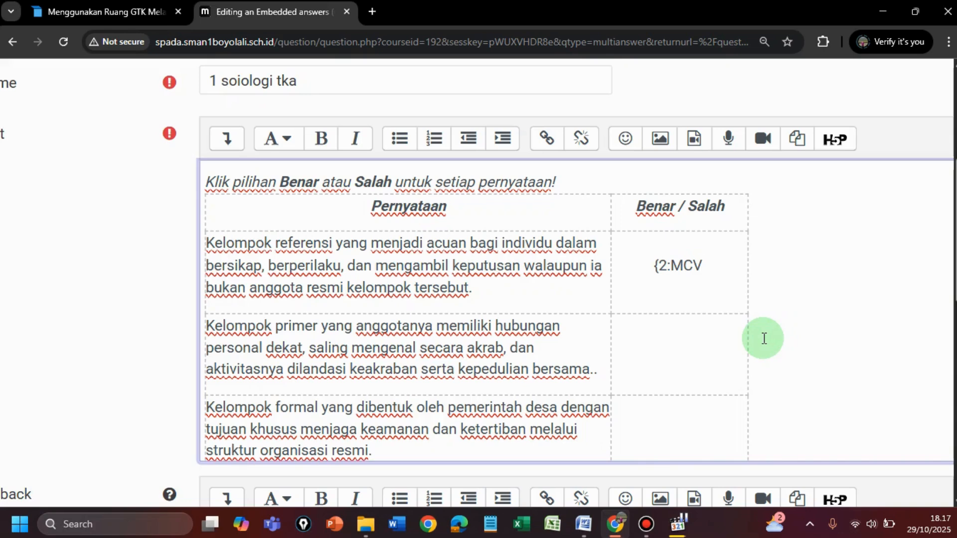
{"action": "type", "text": ":"}
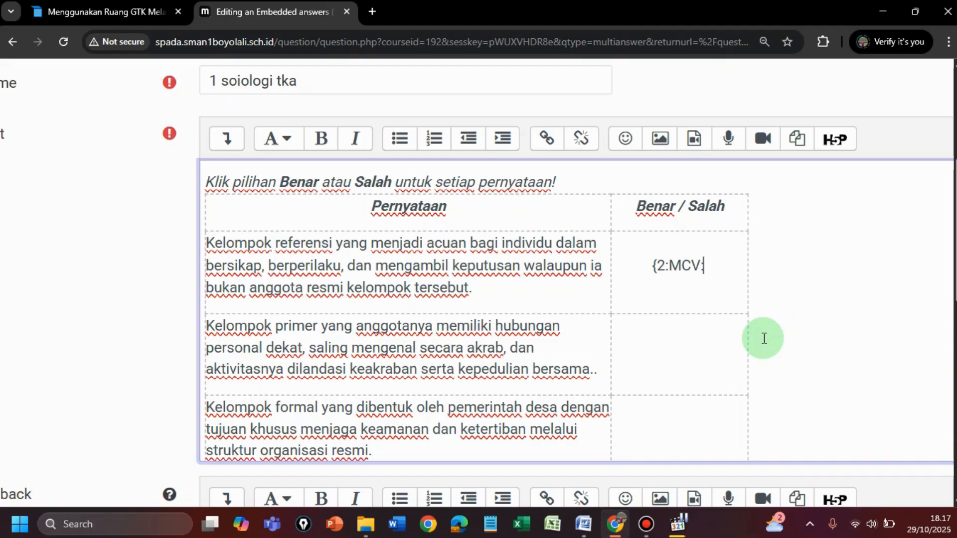
{"action": "type", "text": "B"}
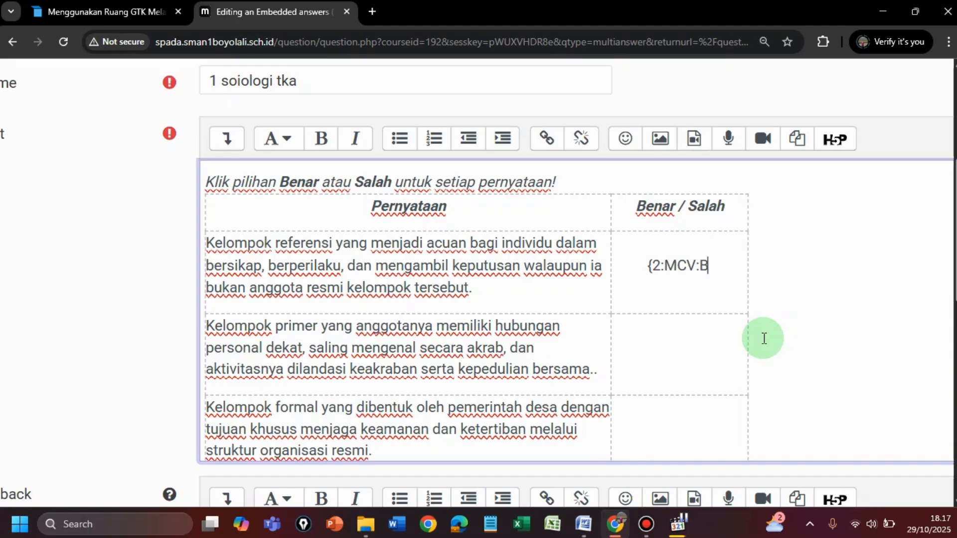
{"action": "type", "text": "enar"}
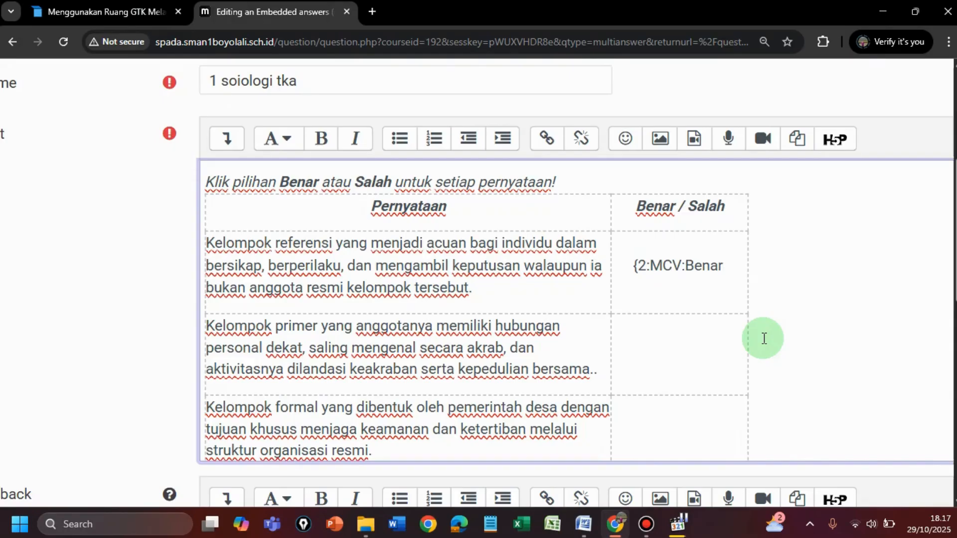
{"action": "type", "text": "#"}
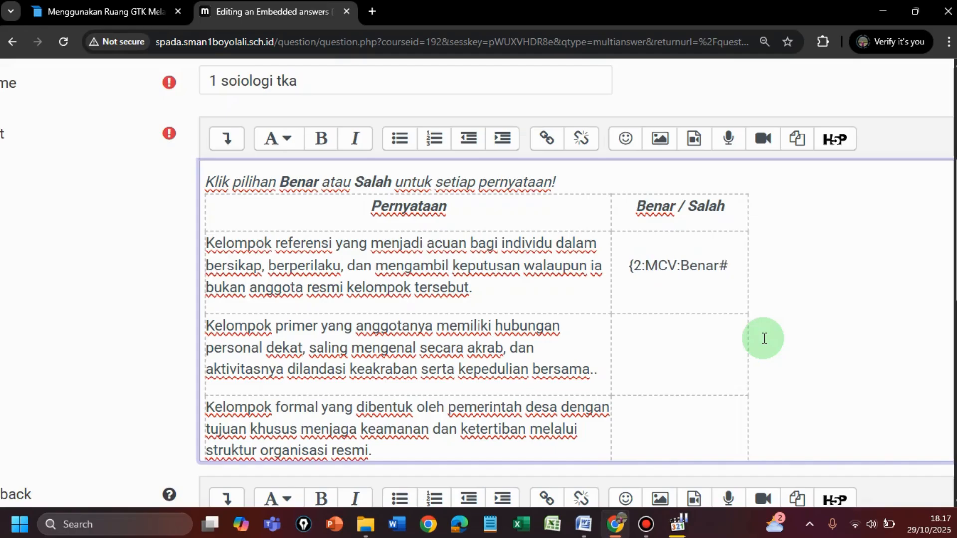
{"action": "type", "text": "~"}
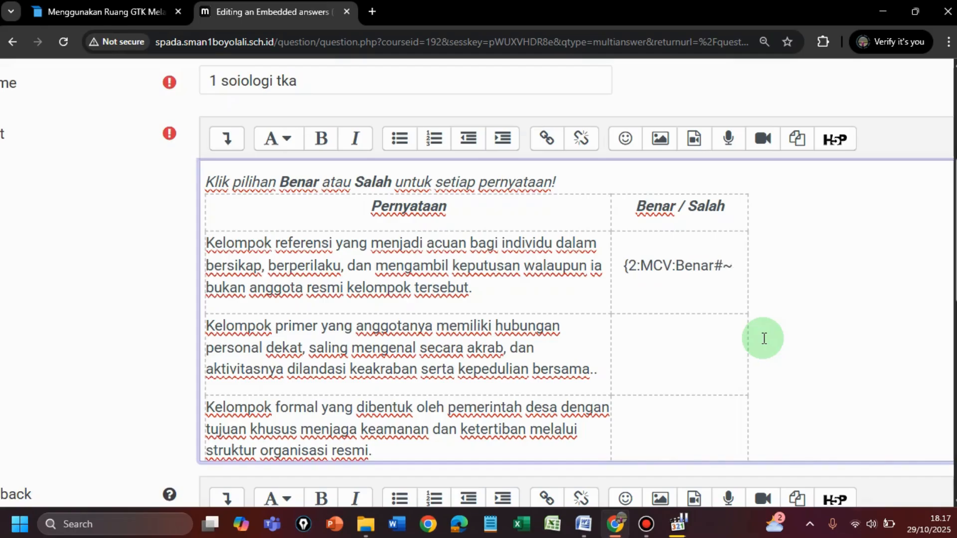
{"action": "type", "text": "Sa"}
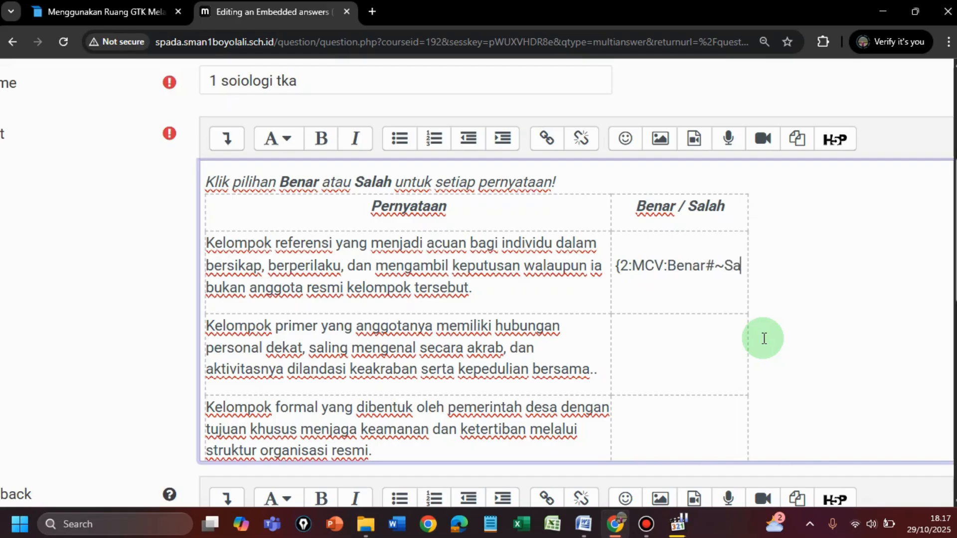
{"action": "type", "text": "lah"}
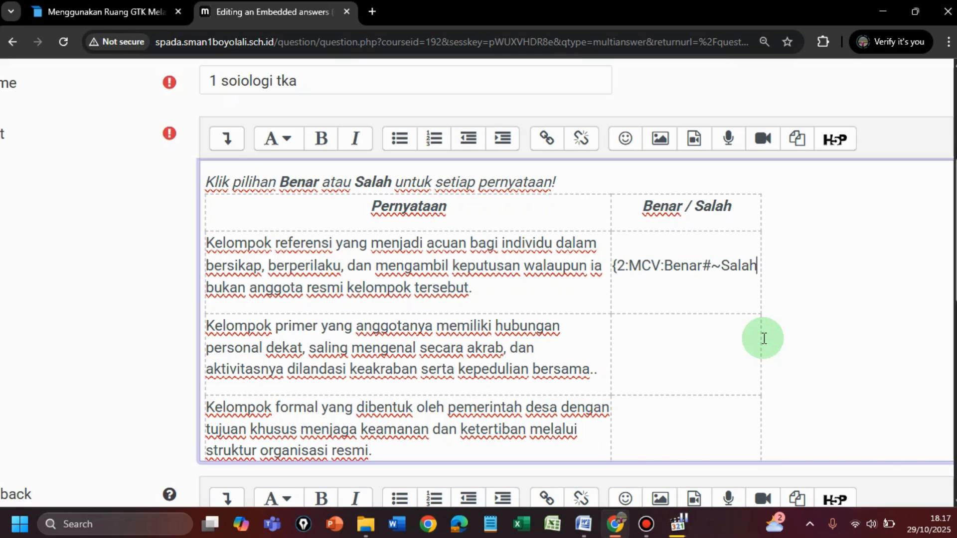
{"action": "type", "text": "#"}
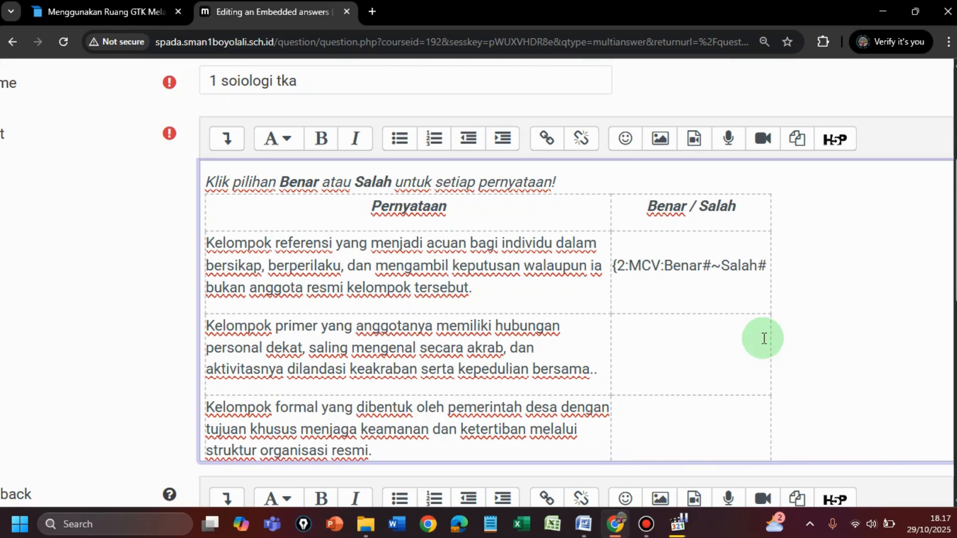
{"action": "type", "text": "}"}
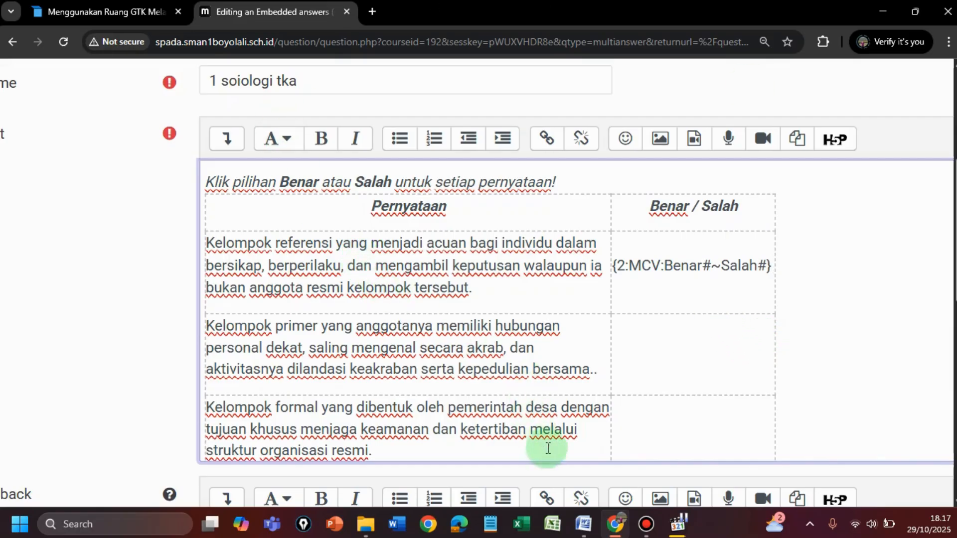
Step: Consult the Word answer key for the first statement and mark Salah as correct in its Moodle code by adding = before it
{"action": "left_click", "coordinate": [588, 532]}
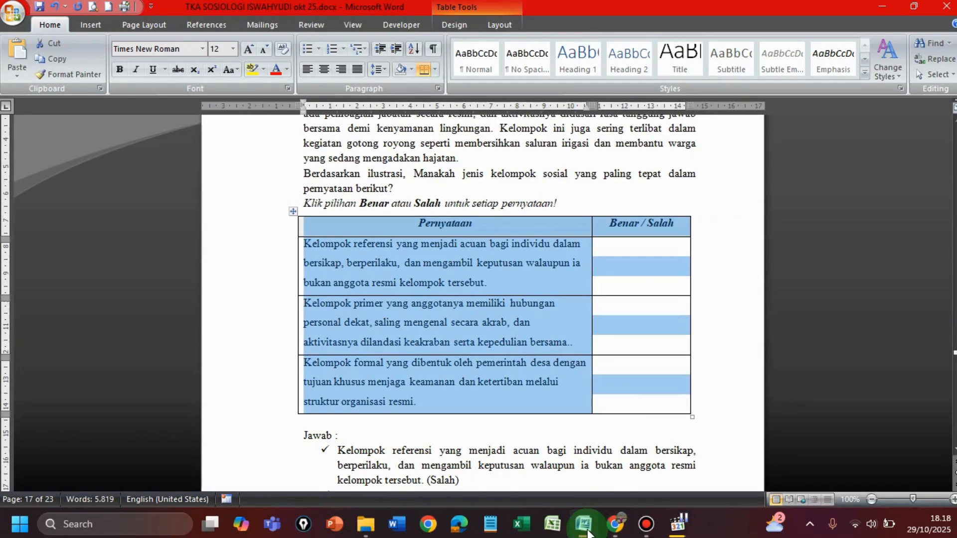
{"action": "left_click", "coordinate": [624, 428]}
{"action": "scroll", "coordinate": [624, 430], "scroll_direction": "down", "scroll_amount": 3}
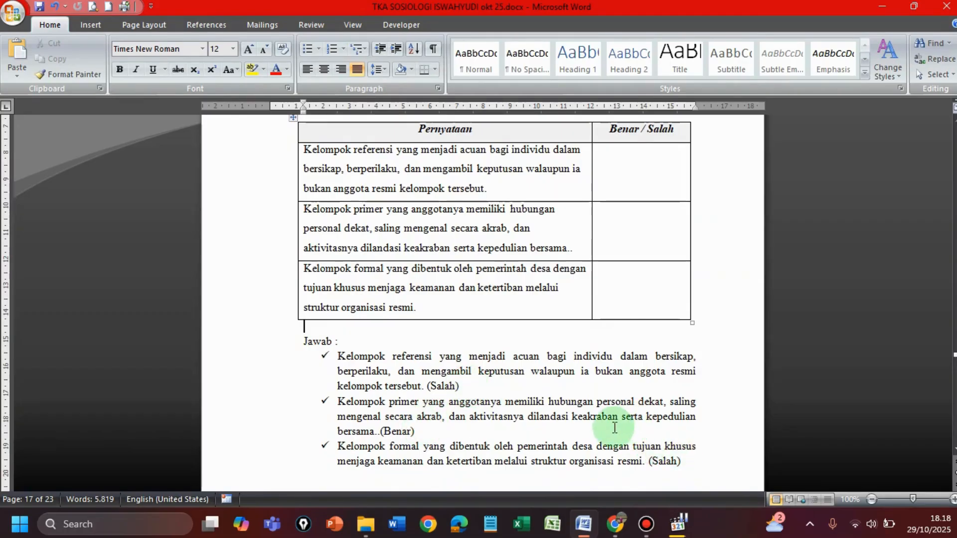
{"action": "left_click", "coordinate": [617, 527]}
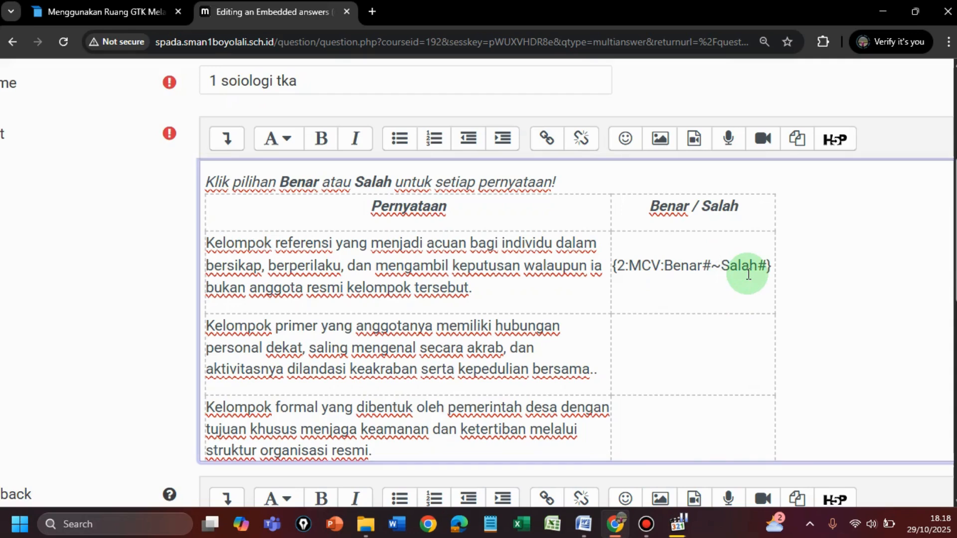
{"action": "type", "text": "="}
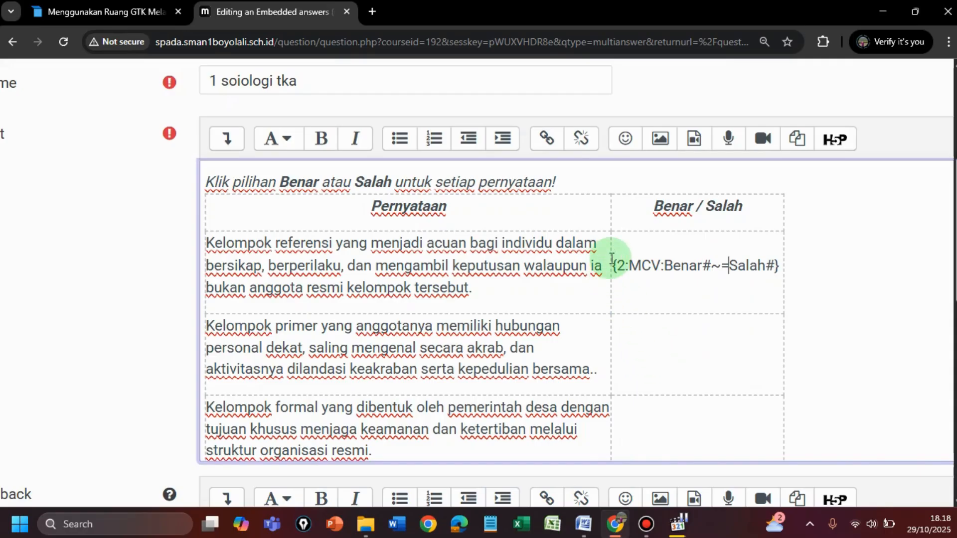
Step: Copy the first statement's complete Cloze code into the second statement's Benar / Salah cell
{"action": "left_click_drag", "start_coordinate": [615, 267], "coordinate": [780, 265]}
{"action": "key", "text": "ctrl+c"}
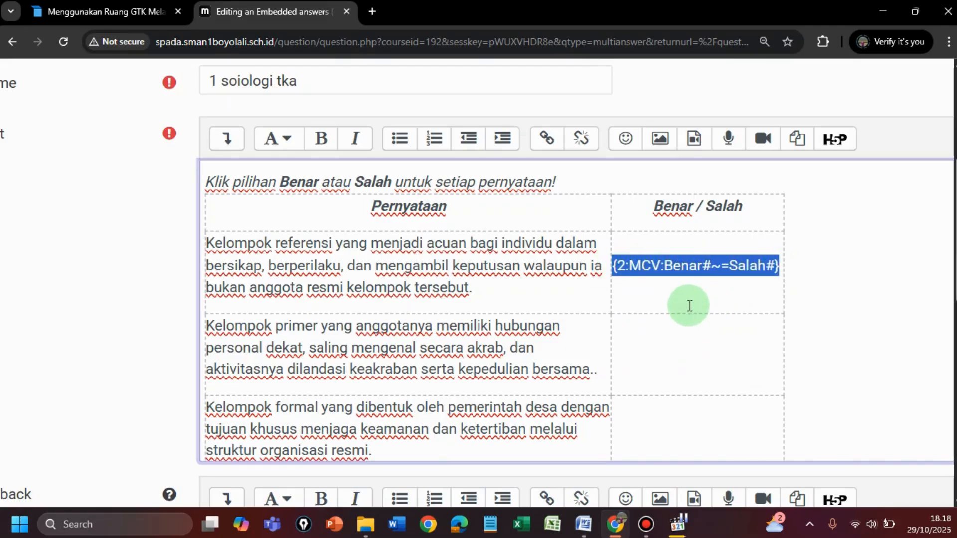
{"action": "left_click", "coordinate": [649, 346]}
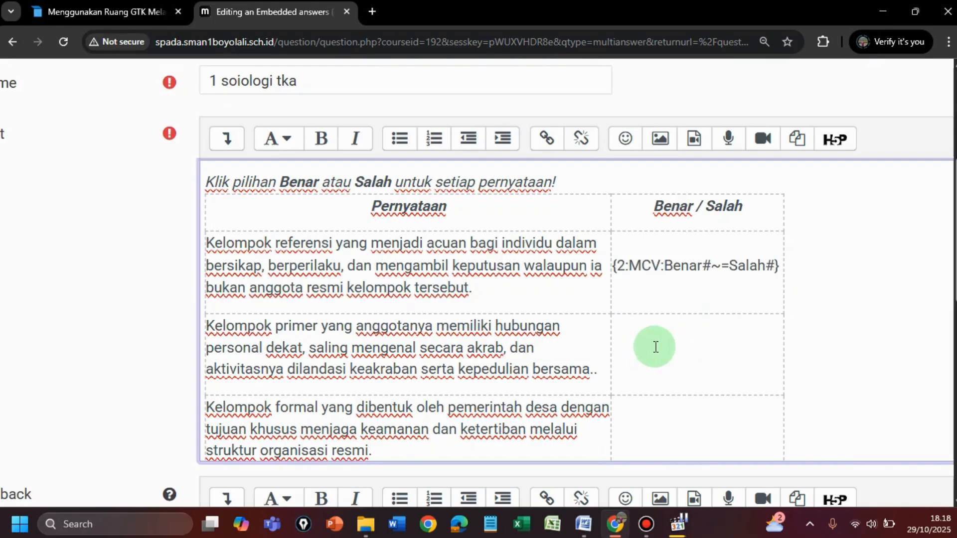
{"action": "key", "text": "ctrl+v"}
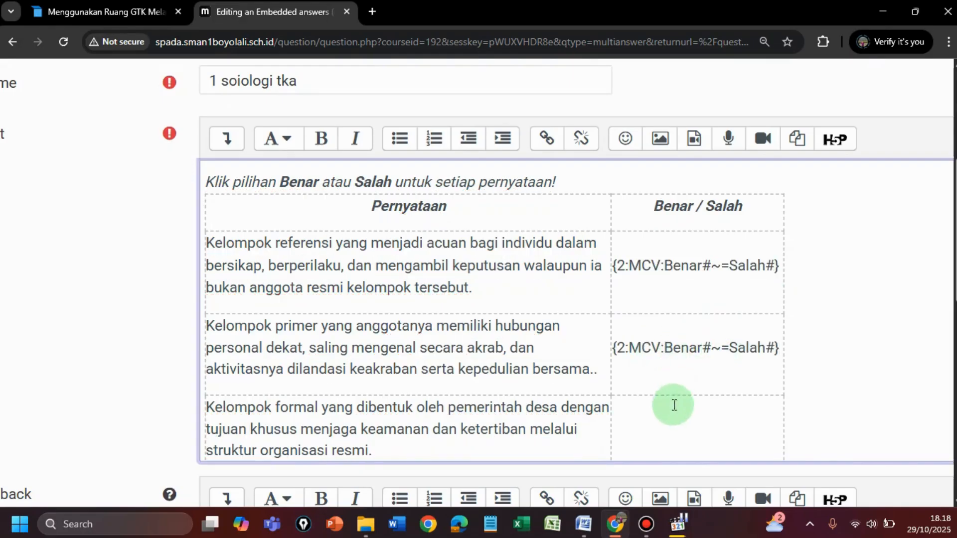
Step: Check the second statement's answer in the Word key and change its Moodle code to {2:MCV:=Benar#~Salah#}
{"action": "left_click", "coordinate": [583, 524]}
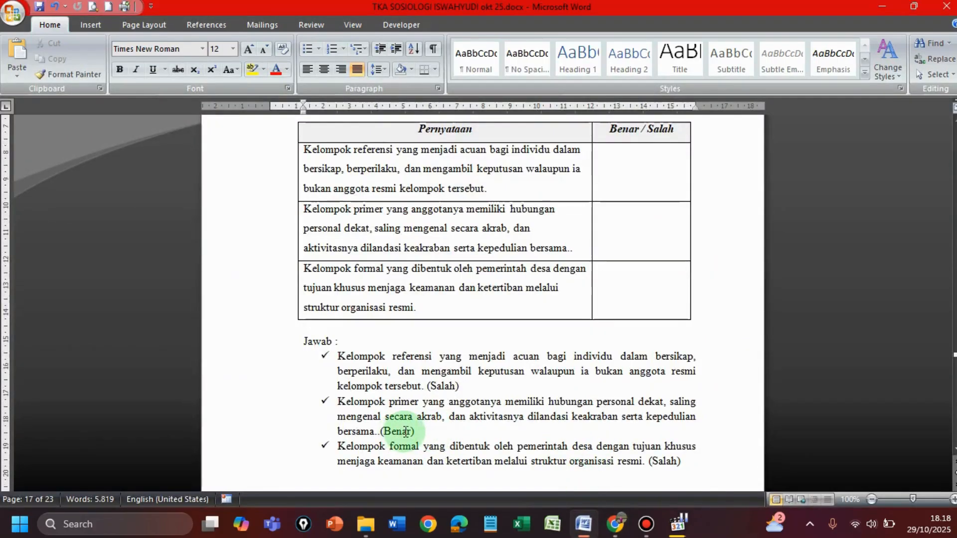
{"action": "left_click_drag", "start_coordinate": [374, 432], "coordinate": [425, 436]}
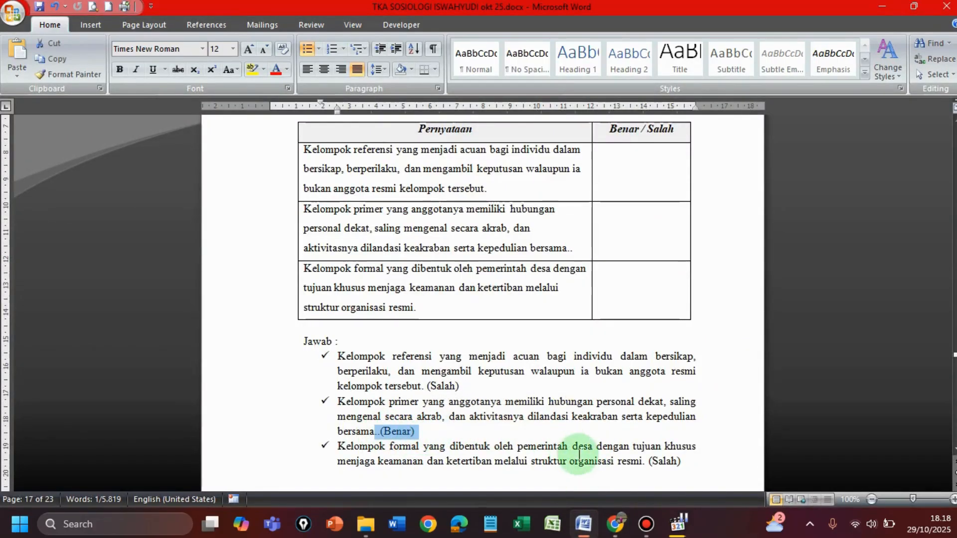
{"action": "left_click", "coordinate": [618, 523]}
{"action": "left_click", "coordinate": [728, 366]}
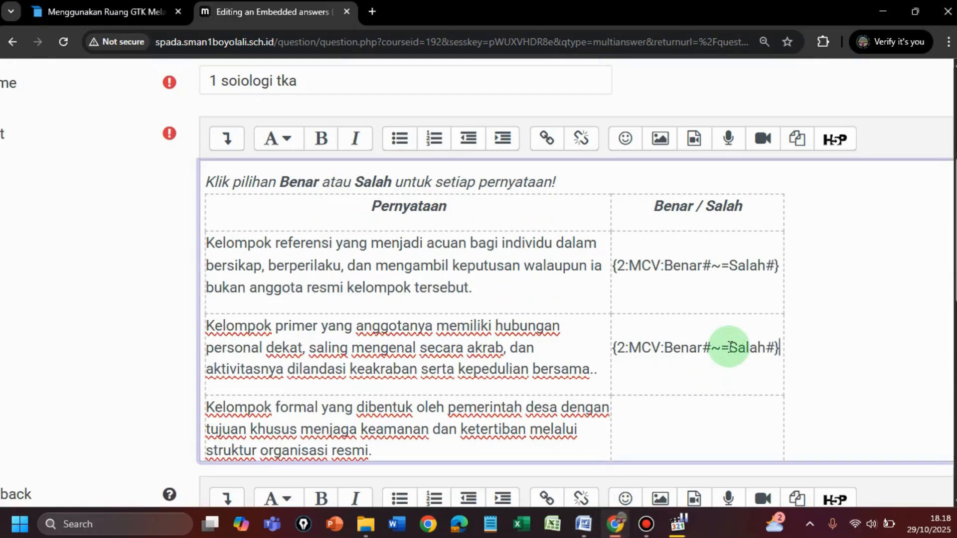
{"action": "key", "text": "BackSpace"}
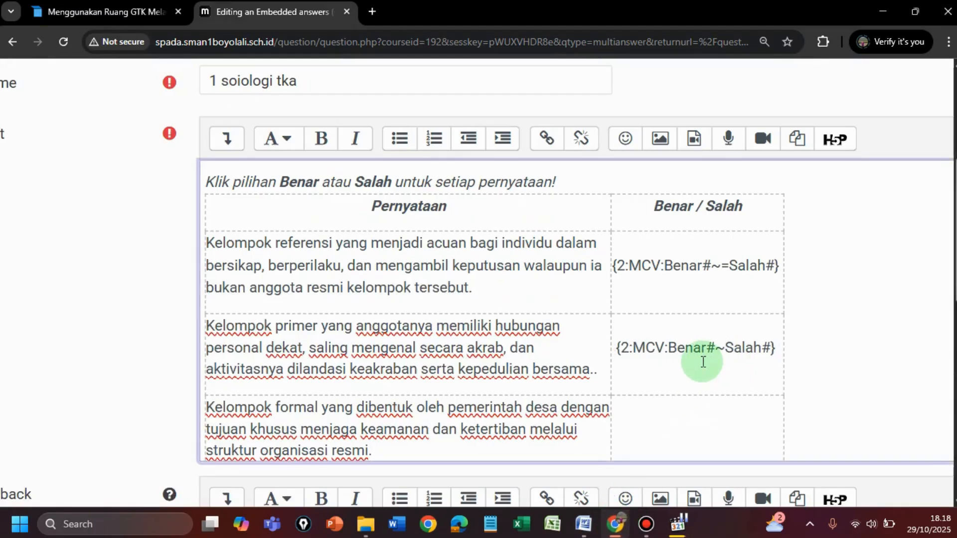
{"action": "left_click", "coordinate": [670, 349]}
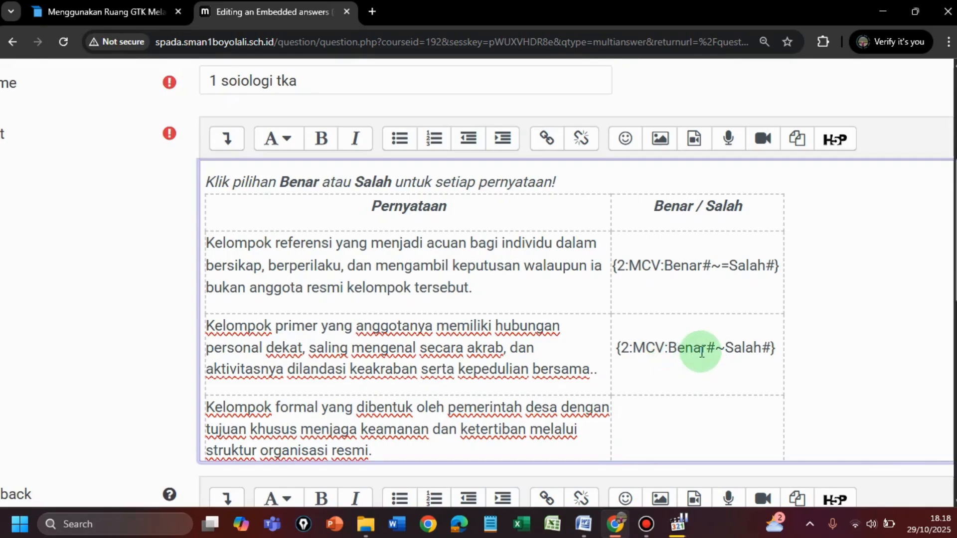
{"action": "type", "text": "="}
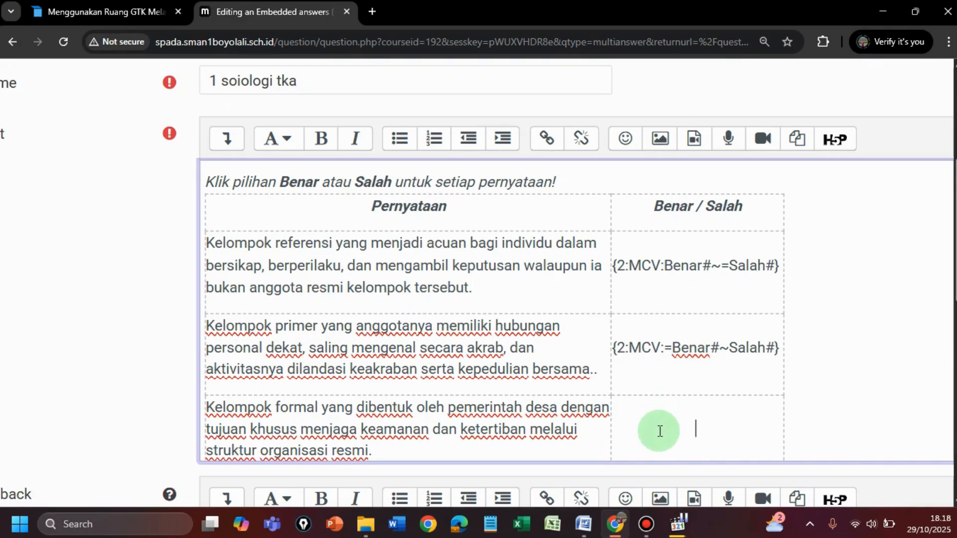
Step: Check the third statement's answer in the Word key and copy the first statement's code {2:MCV:Benar#~=Salah#} into its Benar / Salah cell in Moodle
{"action": "left_click", "coordinate": [584, 524]}
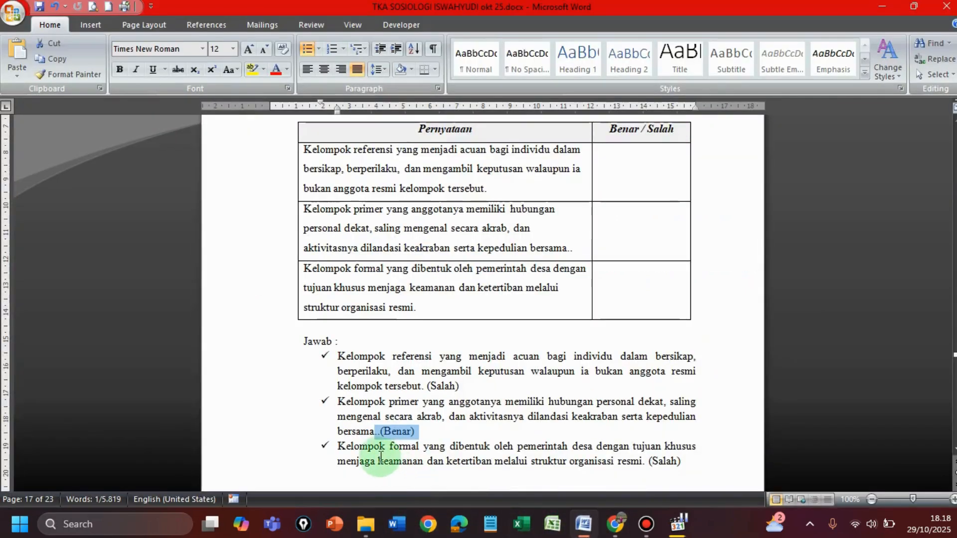
{"action": "left_click_drag", "start_coordinate": [682, 462], "coordinate": [643, 462]}
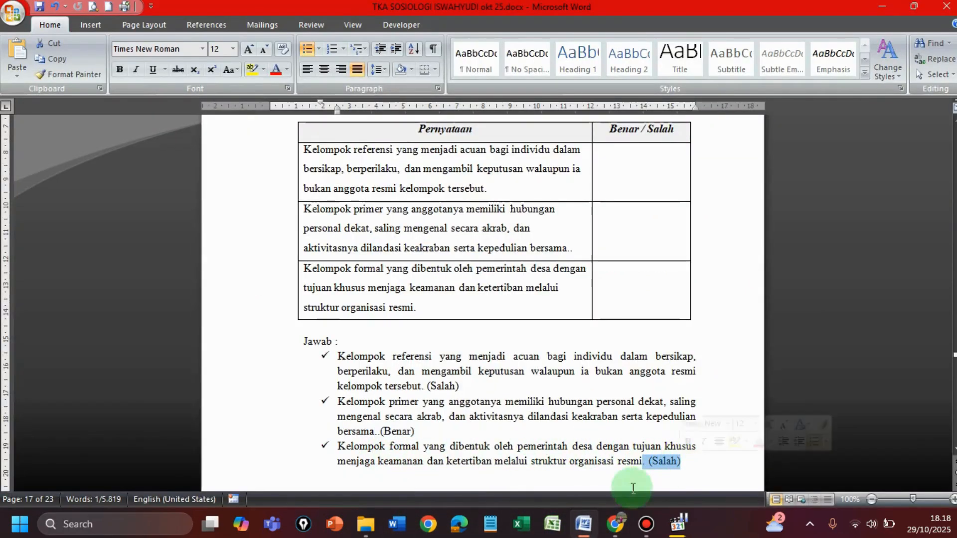
{"action": "left_click", "coordinate": [616, 524]}
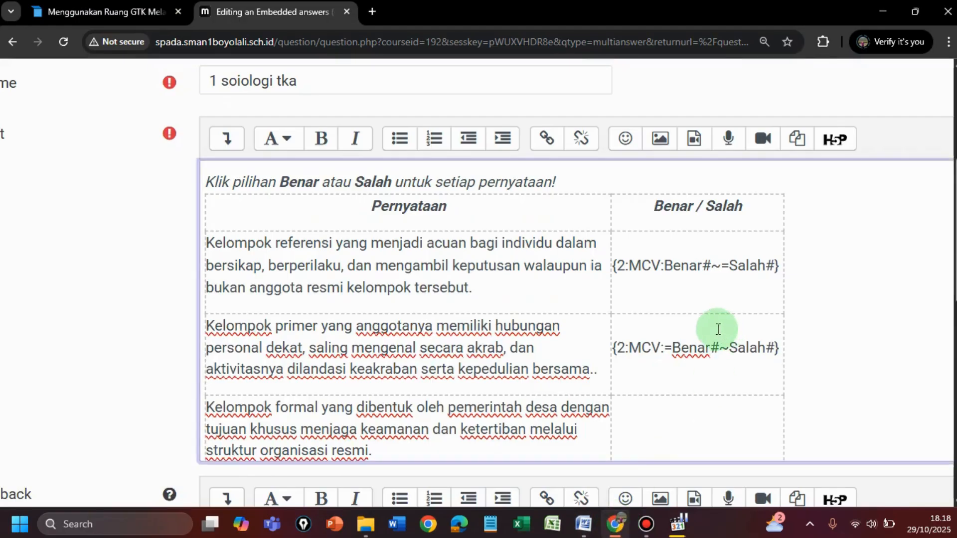
{"action": "left_click_drag", "start_coordinate": [614, 265], "coordinate": [770, 263]}
{"action": "key", "text": "ctrl+c"}
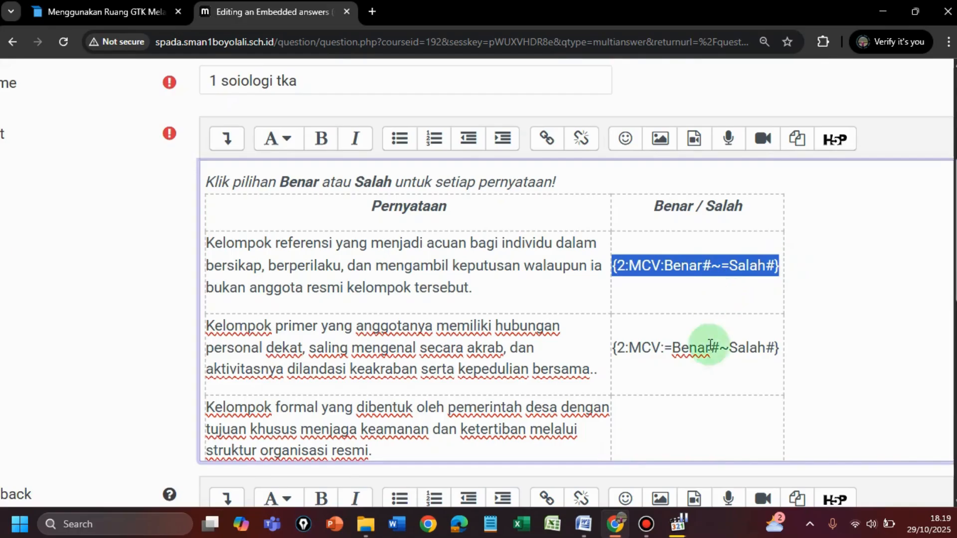
{"action": "left_click", "coordinate": [673, 424]}
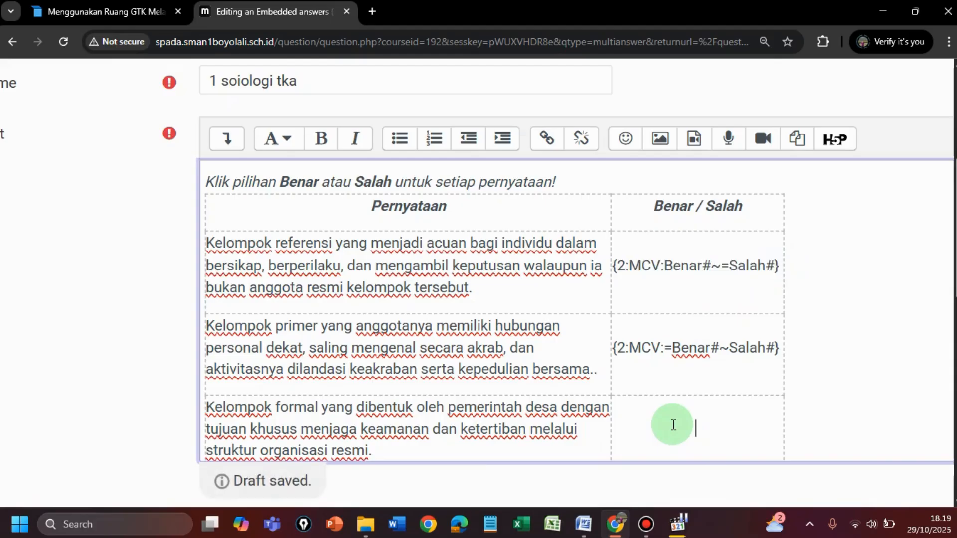
{"action": "key", "text": "ctrl+v"}
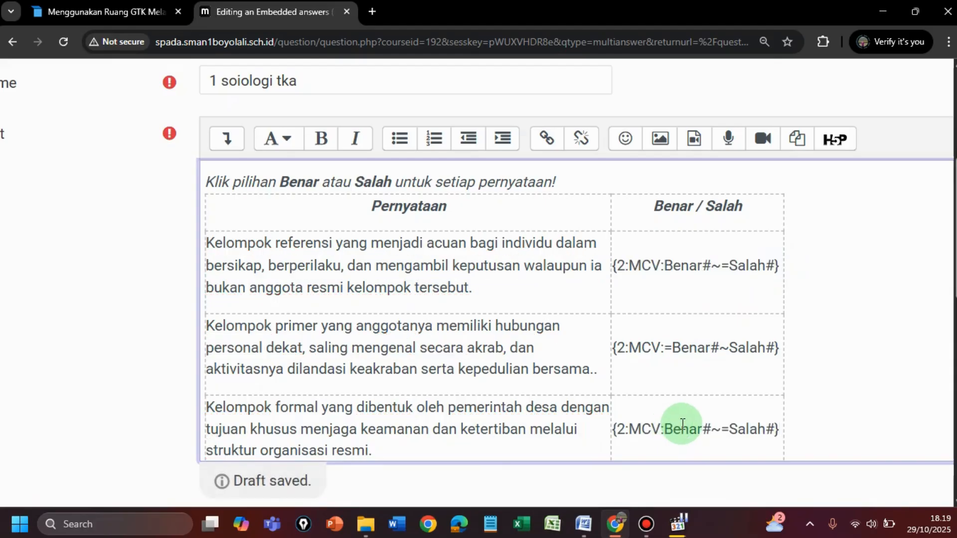
Step: Review the completed Benar / Salah table, then decode and verify the question text
{"action": "scroll", "coordinate": [870, 371], "scroll_direction": "down", "scroll_amount": 1}
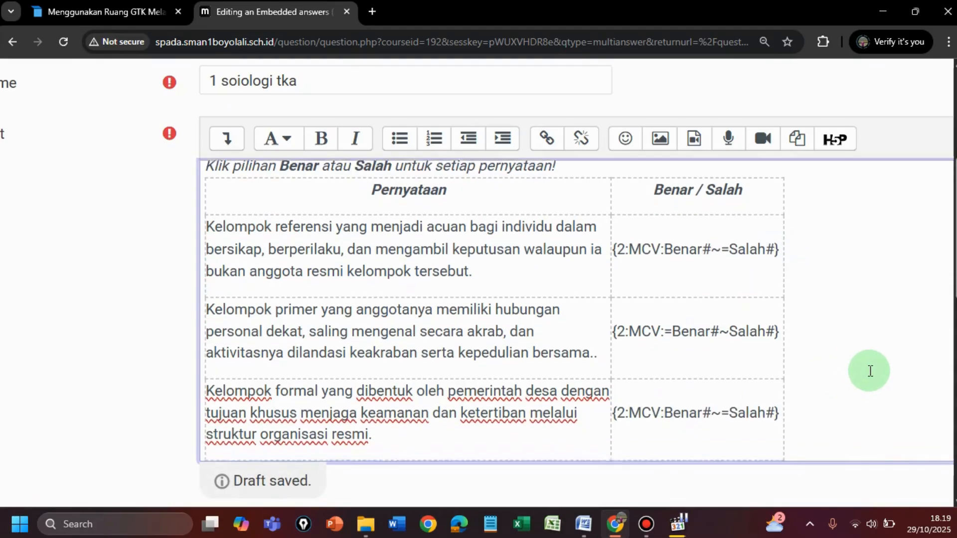
{"action": "scroll", "coordinate": [870, 371], "scroll_direction": "down", "scroll_amount": 1}
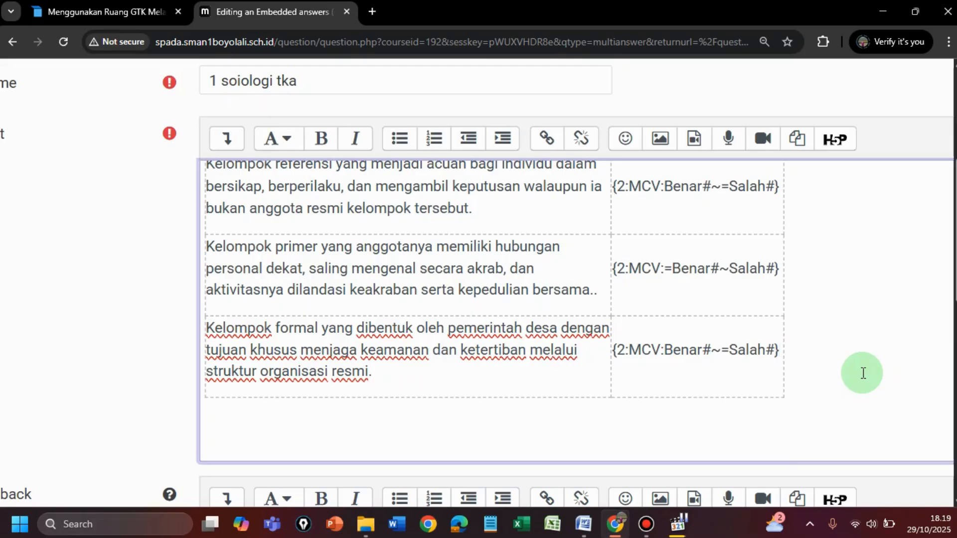
{"action": "scroll", "coordinate": [864, 373], "scroll_direction": "down", "scroll_amount": 5}
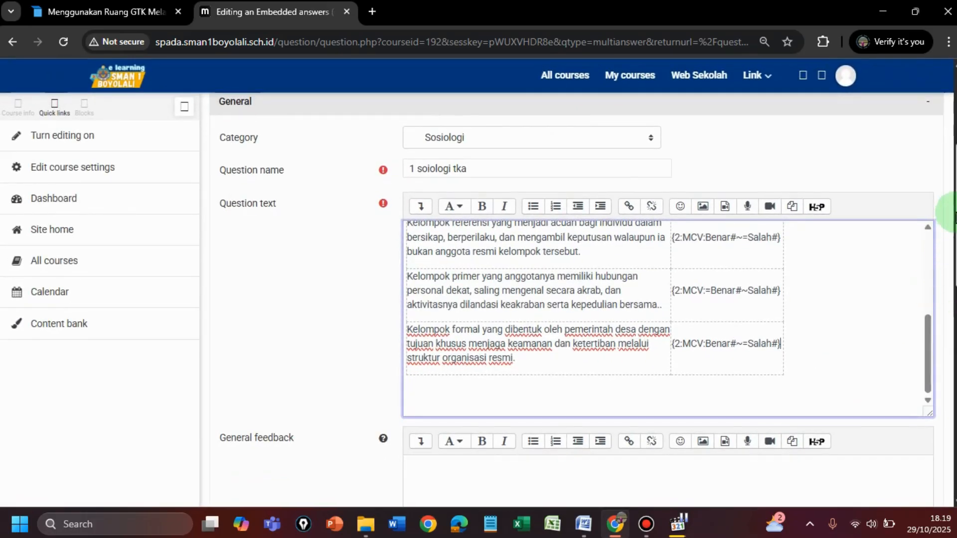
{"action": "scroll", "coordinate": [576, 274], "scroll_direction": "down", "scroll_amount": 1}
{"action": "scroll", "coordinate": [576, 308], "scroll_direction": "down", "scroll_amount": 1}
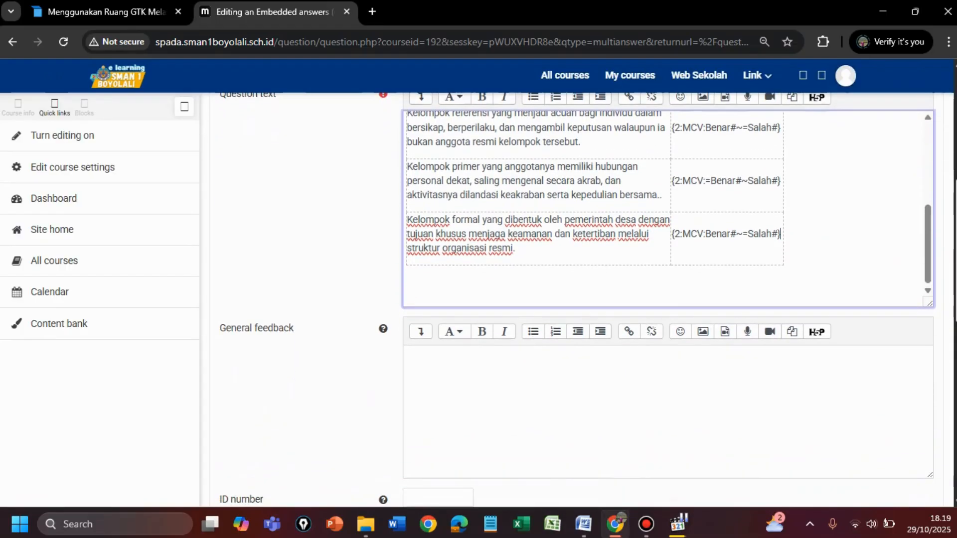
{"action": "scroll", "coordinate": [576, 299], "scroll_direction": "down", "scroll_amount": 5}
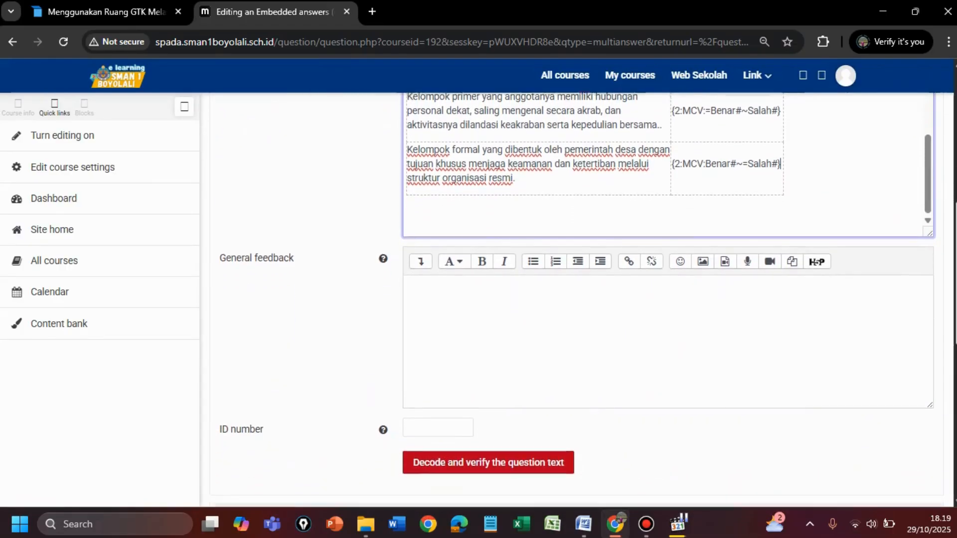
{"action": "scroll", "coordinate": [844, 361], "scroll_direction": "down", "scroll_amount": 5}
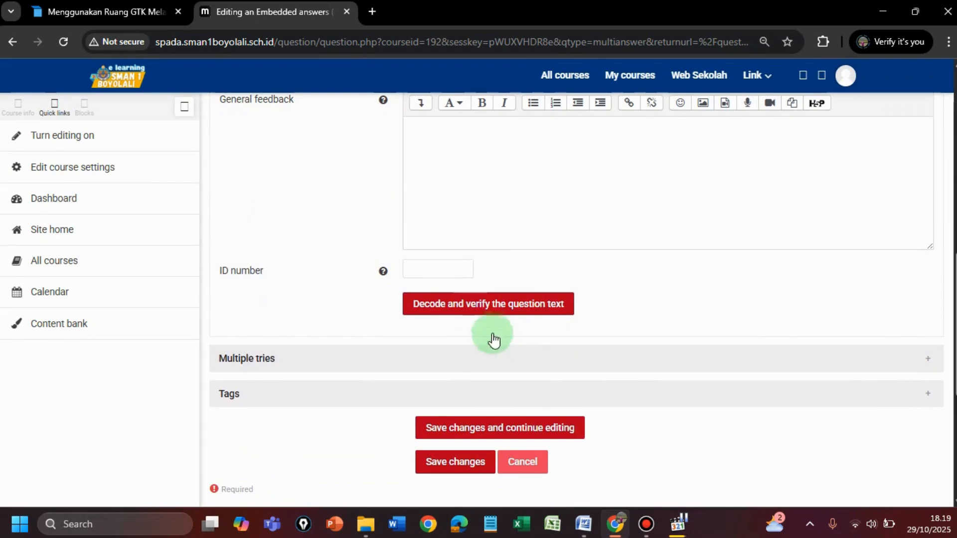
{"action": "left_click", "coordinate": [473, 314]}
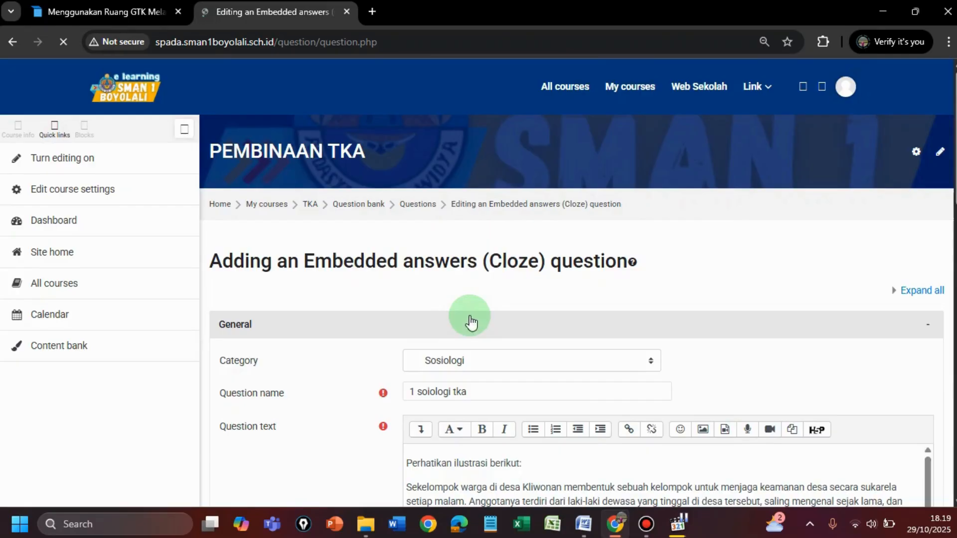
Step: Check the decoded multiple-choice subquestions and save the Cloze question to the question bank
{"action": "scroll", "coordinate": [470, 315], "scroll_direction": "down", "scroll_amount": 5}
{"action": "scroll", "coordinate": [469, 316], "scroll_direction": "down", "scroll_amount": 4}
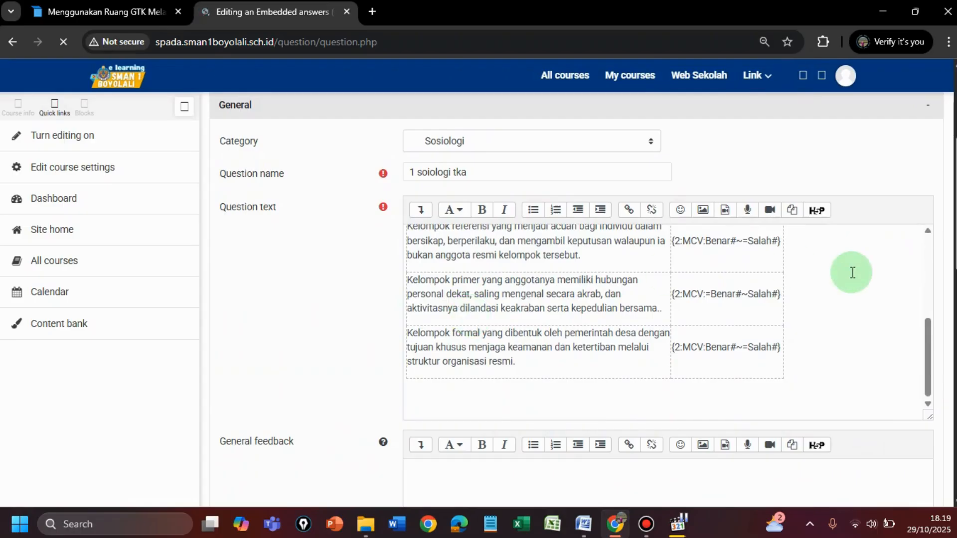
{"action": "left_click_drag", "start_coordinate": [953, 251], "coordinate": [955, 355]}
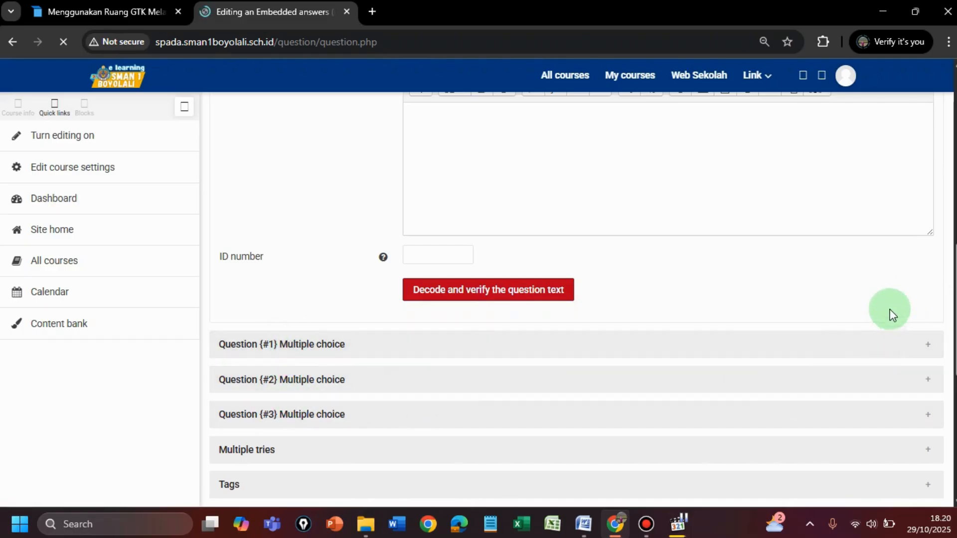
{"action": "scroll", "coordinate": [852, 290], "scroll_direction": "down", "scroll_amount": 2}
{"action": "scroll", "coordinate": [851, 289], "scroll_direction": "down", "scroll_amount": 1}
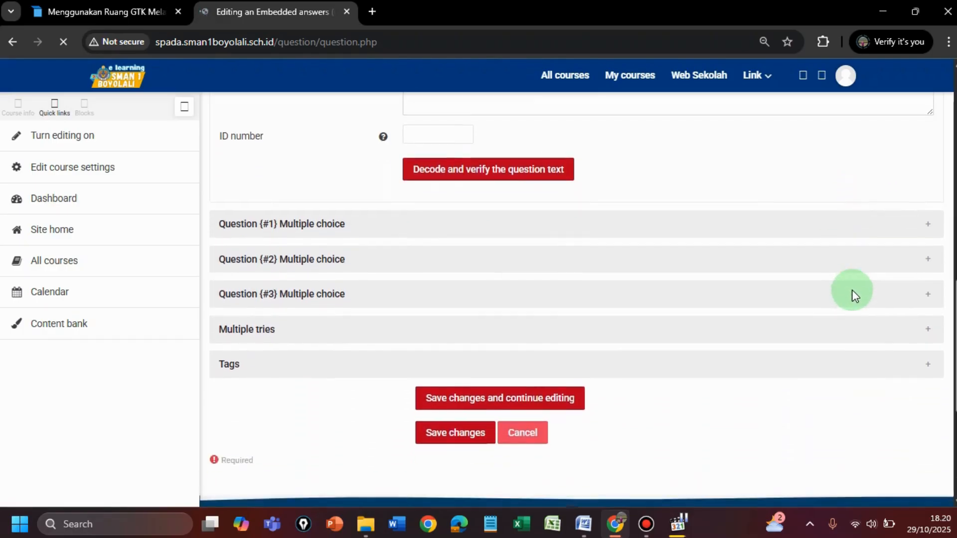
{"action": "left_click", "coordinate": [479, 432]}
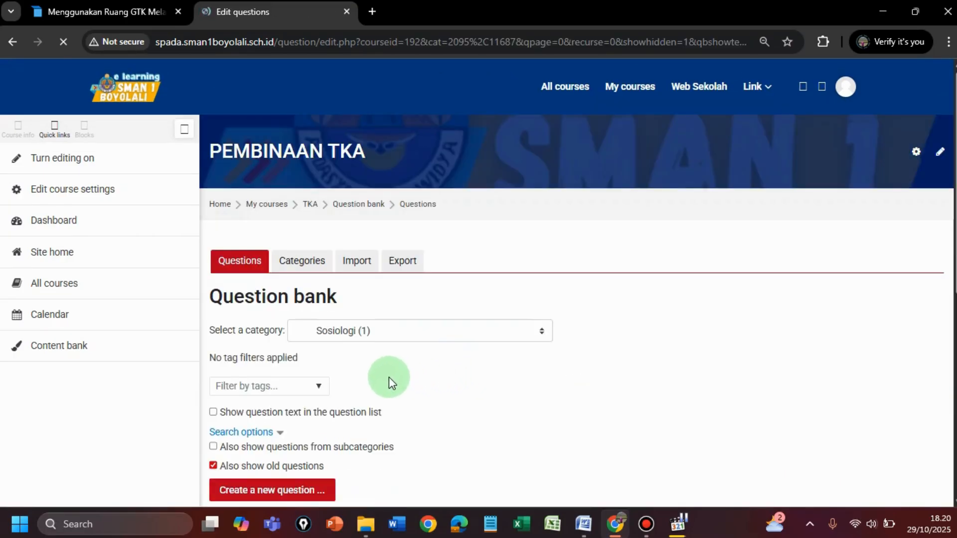
Step: Preview the saved question 1 soiologi tka, check its Benar / Salah table and close the preview
{"action": "scroll", "coordinate": [389, 377], "scroll_direction": "down", "scroll_amount": 1}
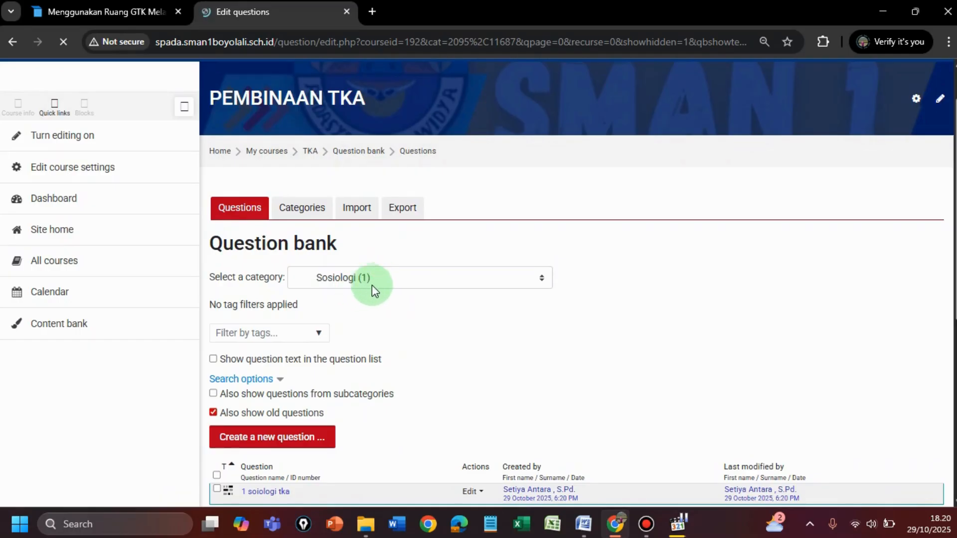
{"action": "scroll", "coordinate": [371, 294], "scroll_direction": "down", "scroll_amount": 3}
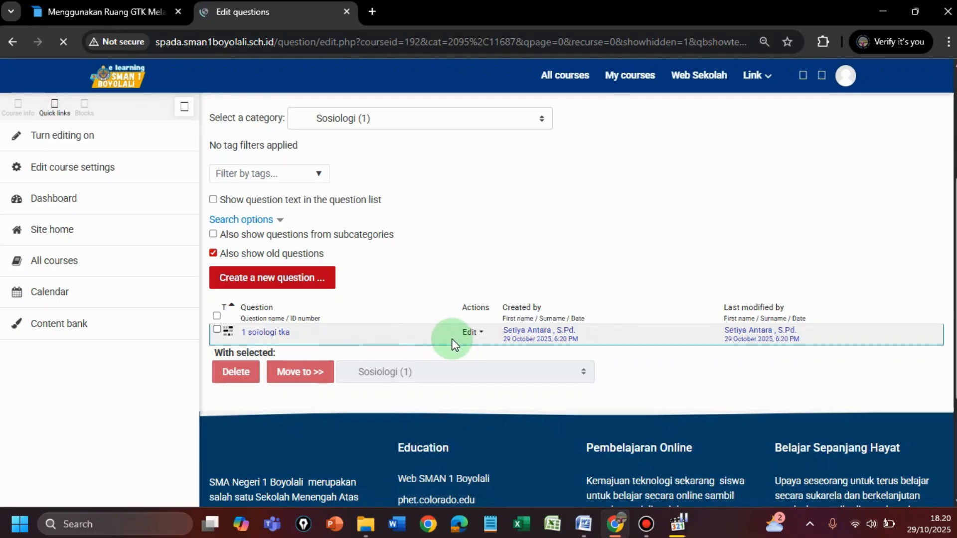
{"action": "left_click", "coordinate": [482, 335]}
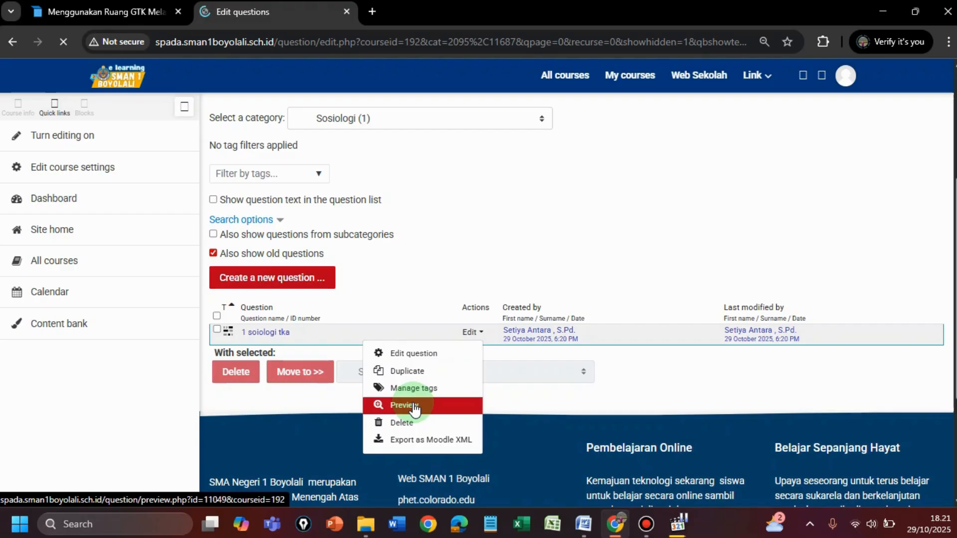
{"action": "left_click", "coordinate": [415, 407]}
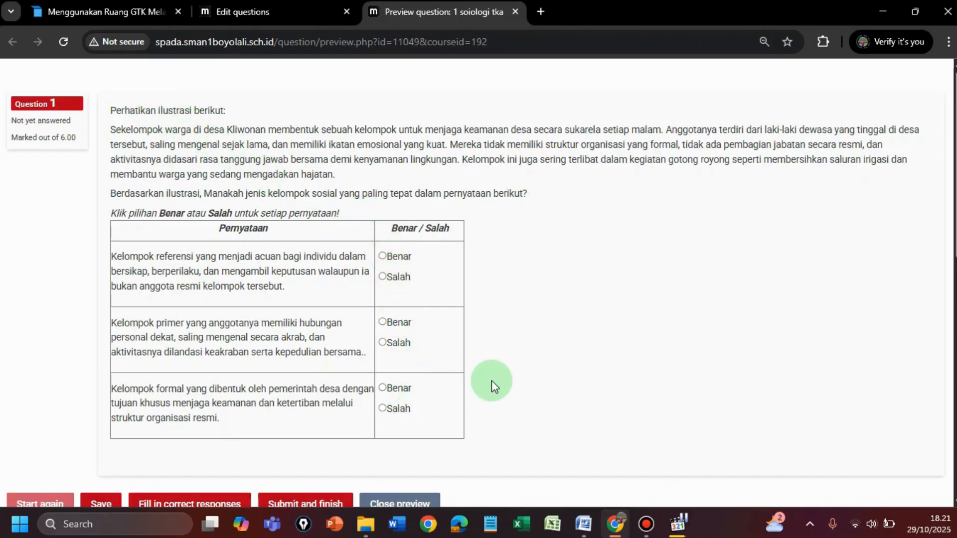
{"action": "scroll", "coordinate": [492, 381], "scroll_direction": "down", "scroll_amount": 1}
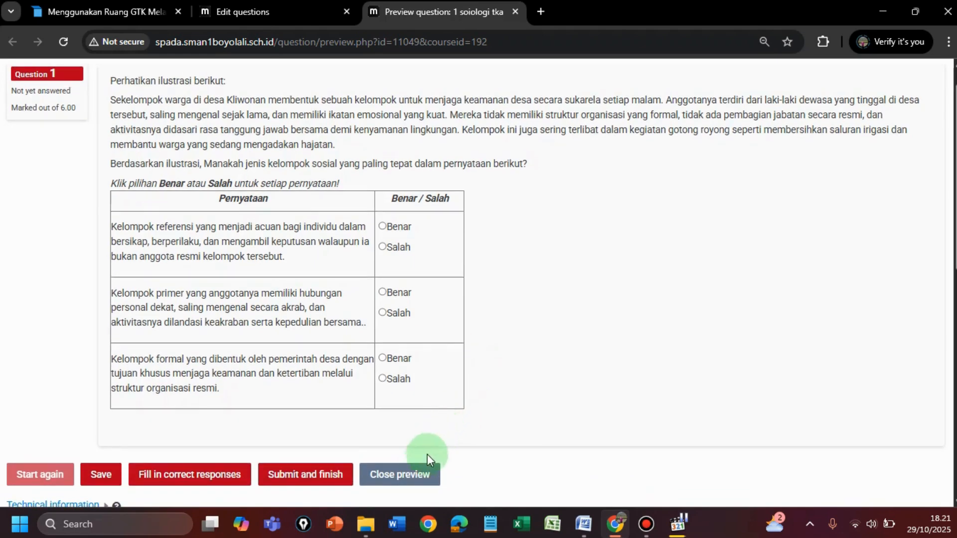
{"action": "left_click", "coordinate": [411, 478]}
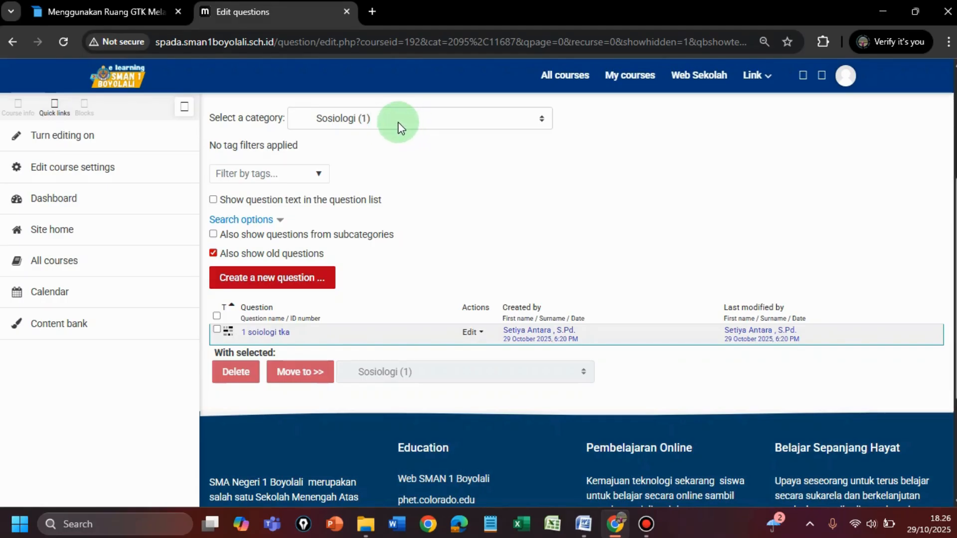
Step: Create another Embedded answers (Cloze) question in the Sosiologi category
{"action": "left_click", "coordinate": [266, 283]}
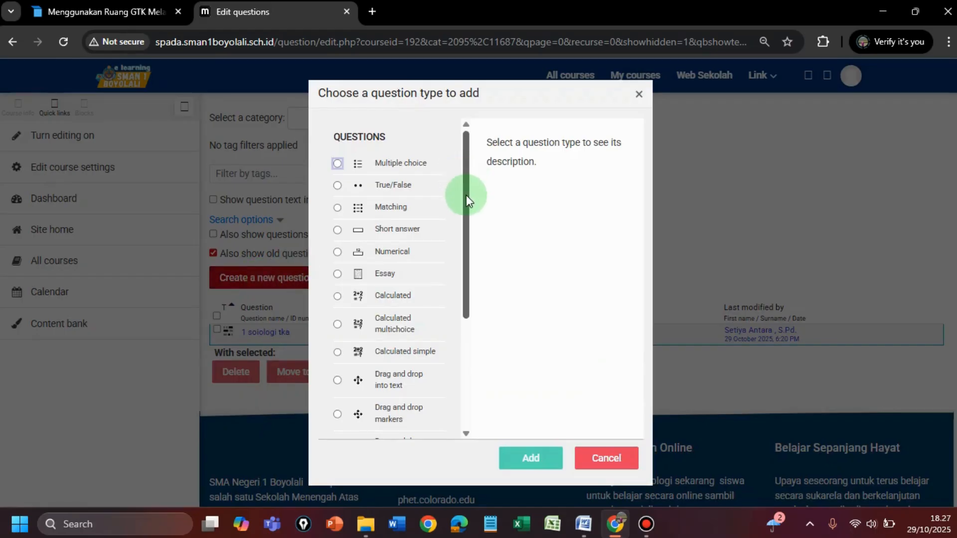
{"action": "left_click_drag", "start_coordinate": [467, 217], "coordinate": [466, 424]}
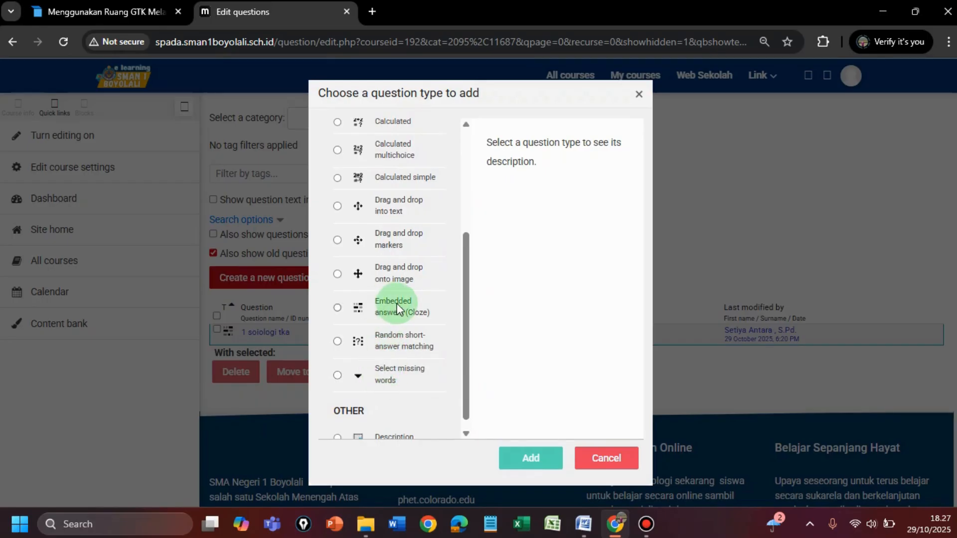
{"action": "left_click", "coordinate": [338, 308]}
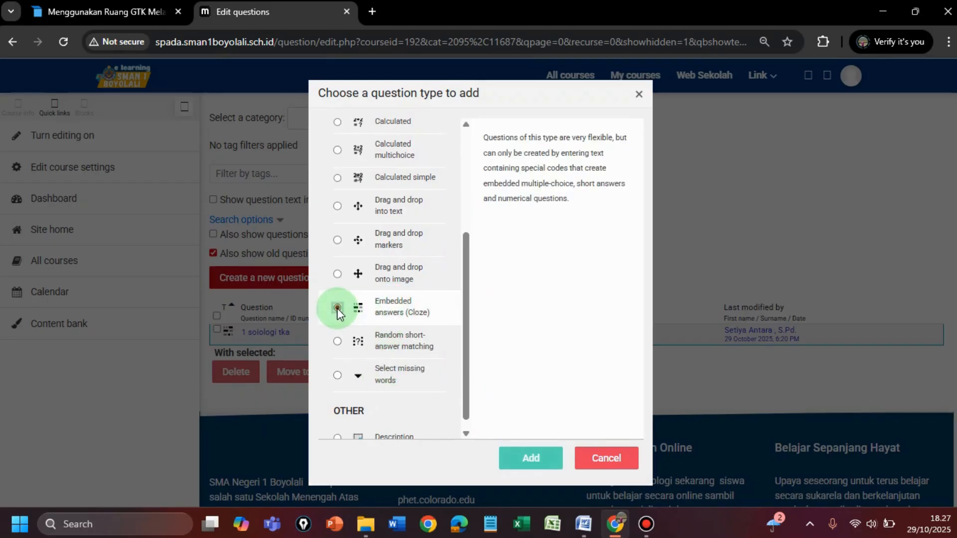
{"action": "left_click", "coordinate": [531, 458]}
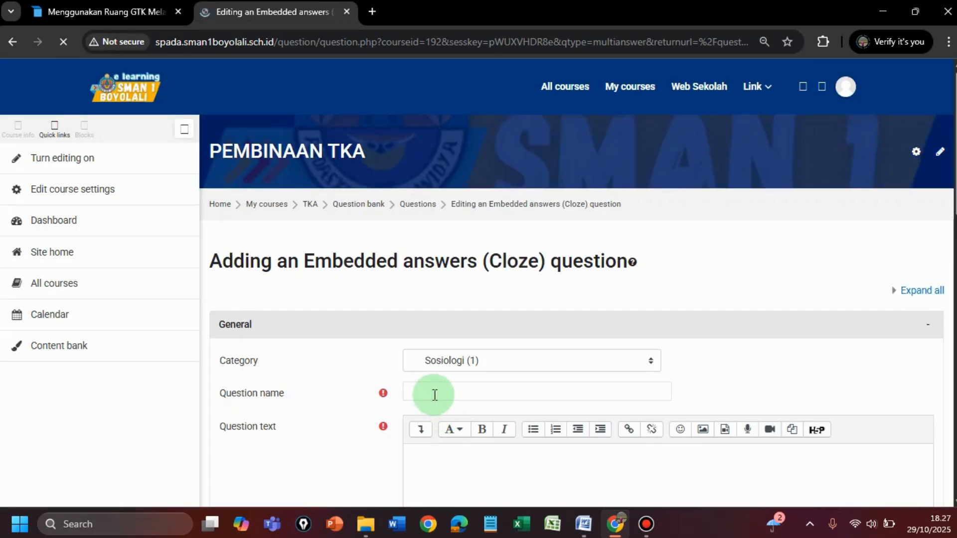
Step: Name the new question 2 soal tka sosiologi and place the cursor in its question text
{"action": "left_click", "coordinate": [431, 385]}
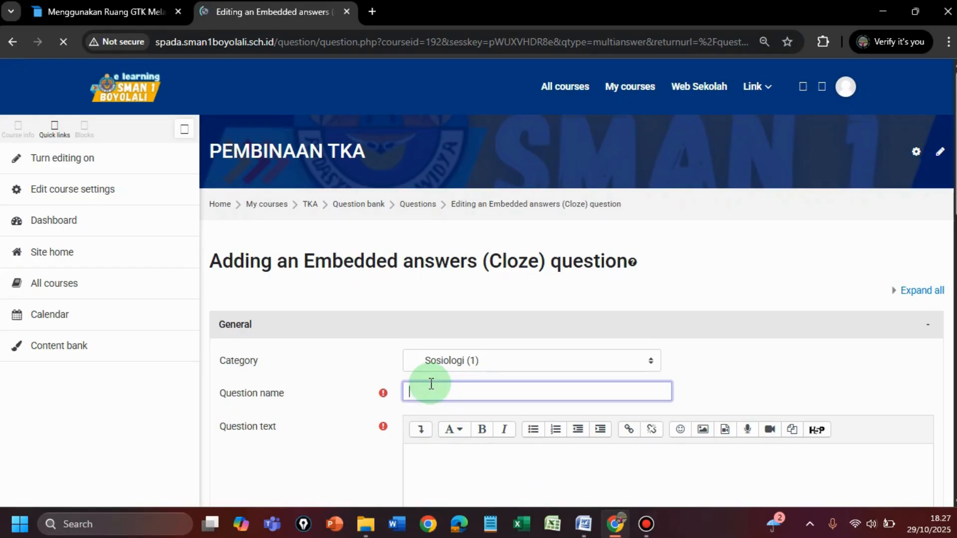
{"action": "type", "text": "2"}
{"action": "type", "text": "soal tka sosiologi"}
{"action": "left_click", "coordinate": [432, 459]}
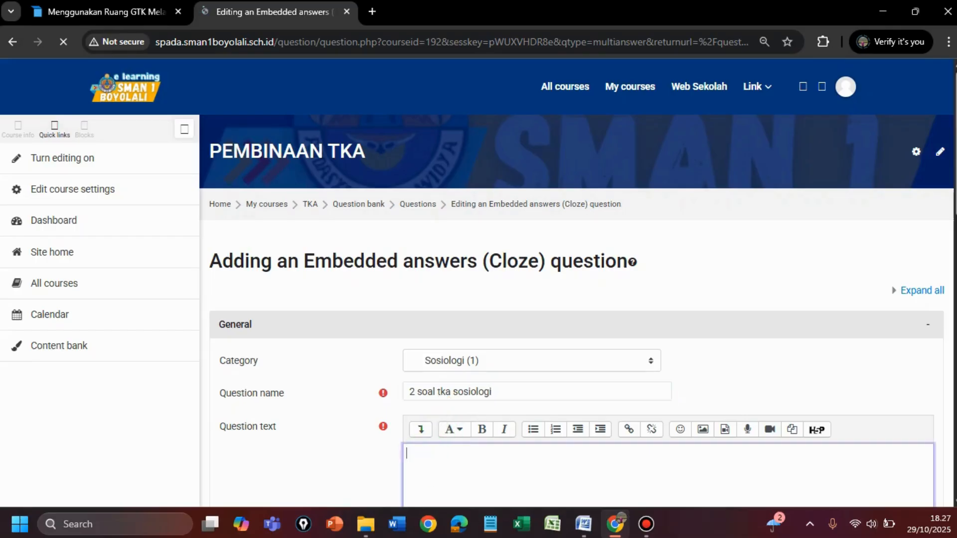
Step: Switch to the Word document and copy question 33's illustration text and instructions above its table
{"action": "scroll", "coordinate": [820, 258], "scroll_direction": "down", "scroll_amount": 2}
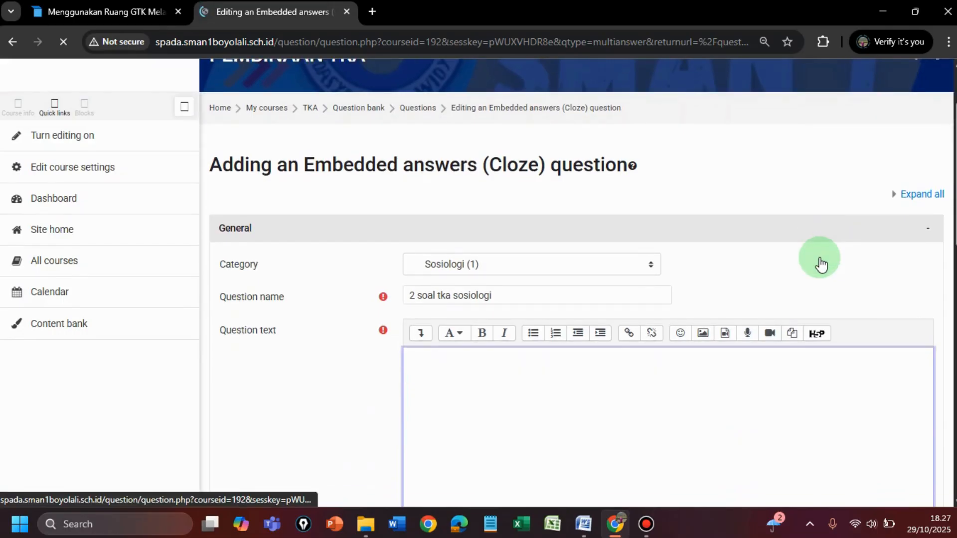
{"action": "scroll", "coordinate": [819, 257], "scroll_direction": "down", "scroll_amount": 1}
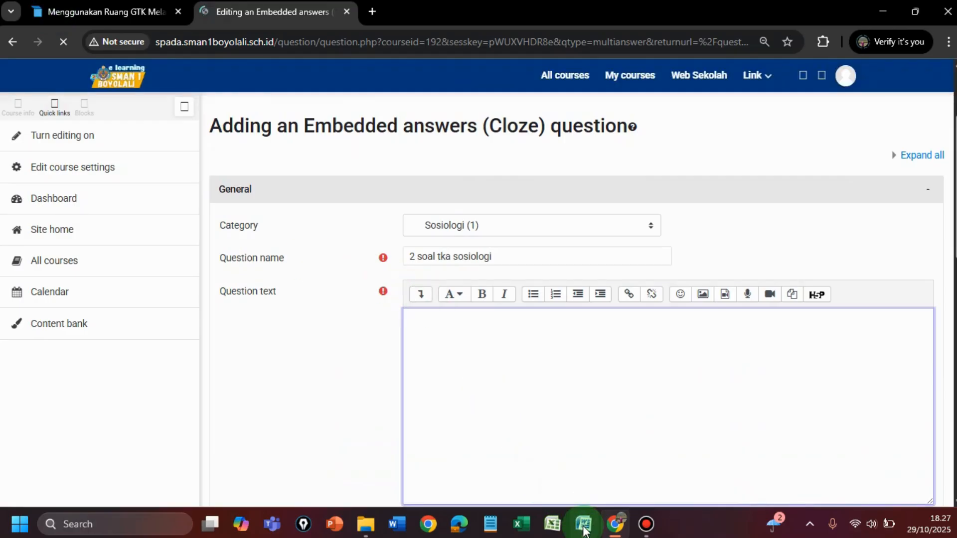
{"action": "mouse_move", "coordinate": [585, 531]}
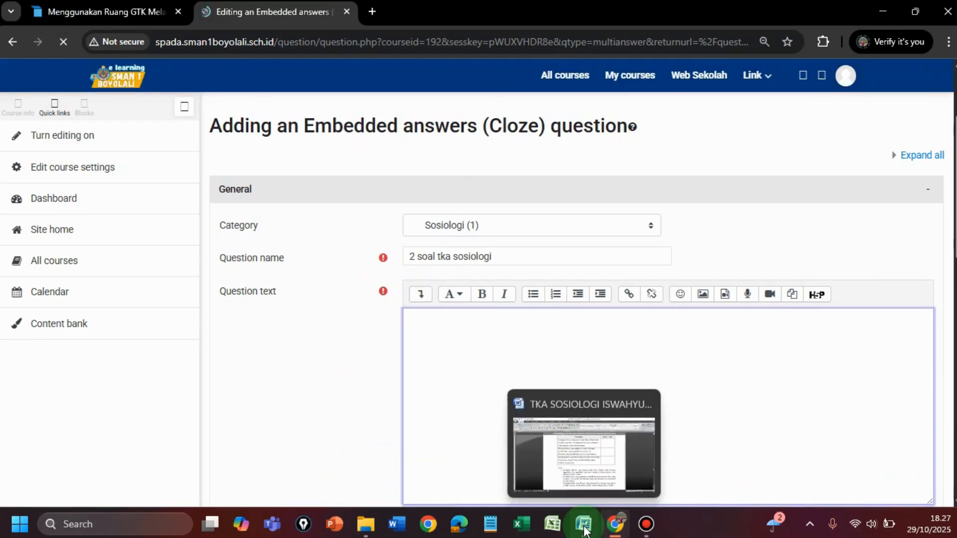
{"action": "left_click", "coordinate": [585, 532]}
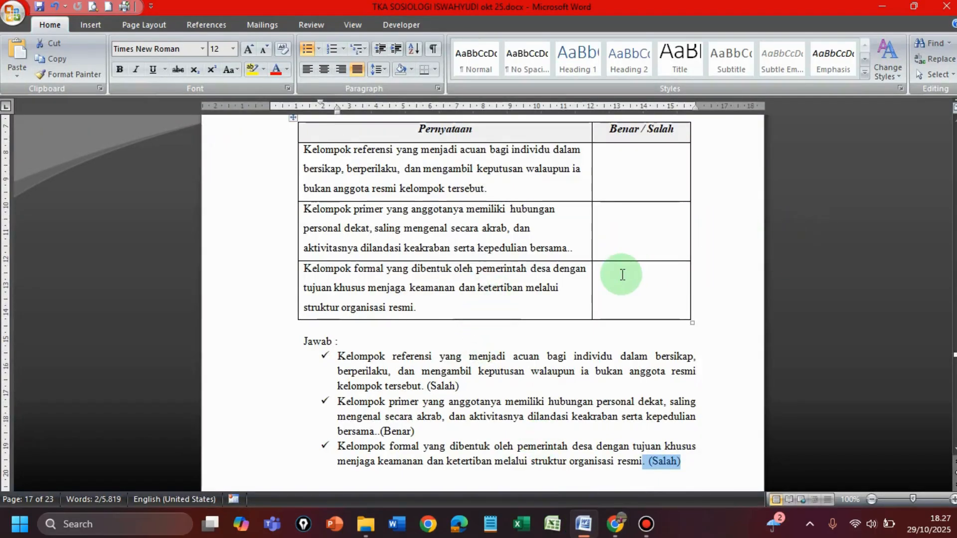
{"action": "scroll", "coordinate": [618, 276], "scroll_direction": "down", "scroll_amount": 5}
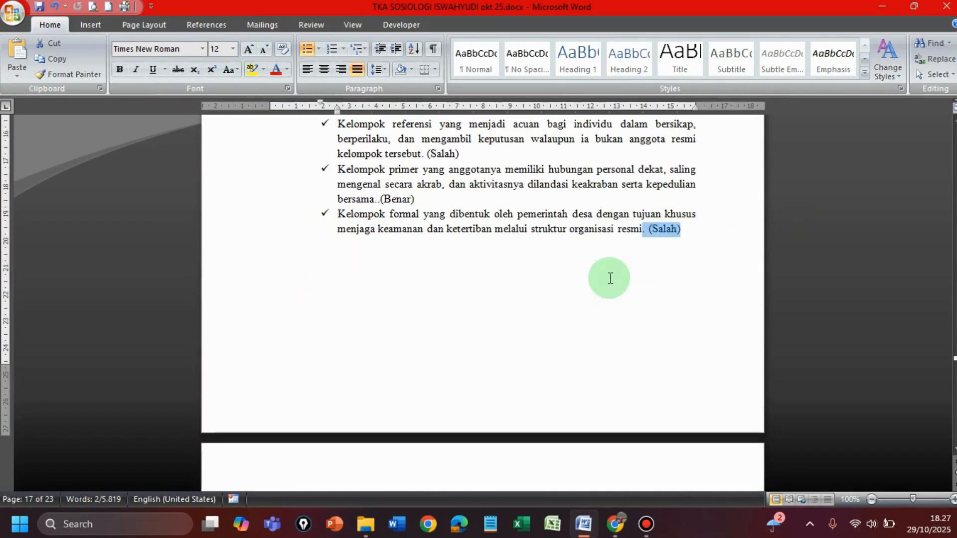
{"action": "scroll", "coordinate": [611, 279], "scroll_direction": "down", "scroll_amount": 8}
{"action": "scroll", "coordinate": [610, 278], "scroll_direction": "up", "scroll_amount": 1}
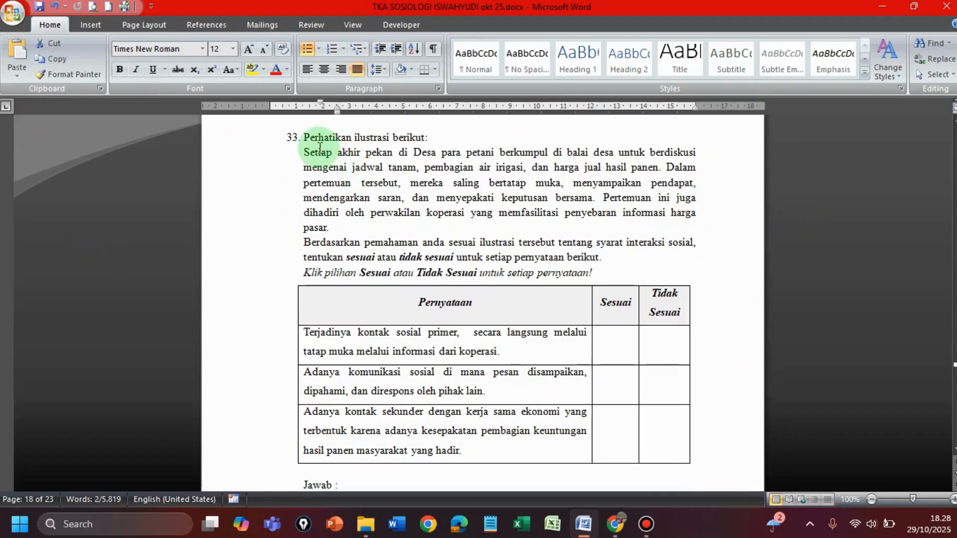
{"action": "left_click", "coordinate": [305, 139]}
{"action": "left_click_drag", "start_coordinate": [309, 141], "coordinate": [606, 273]}
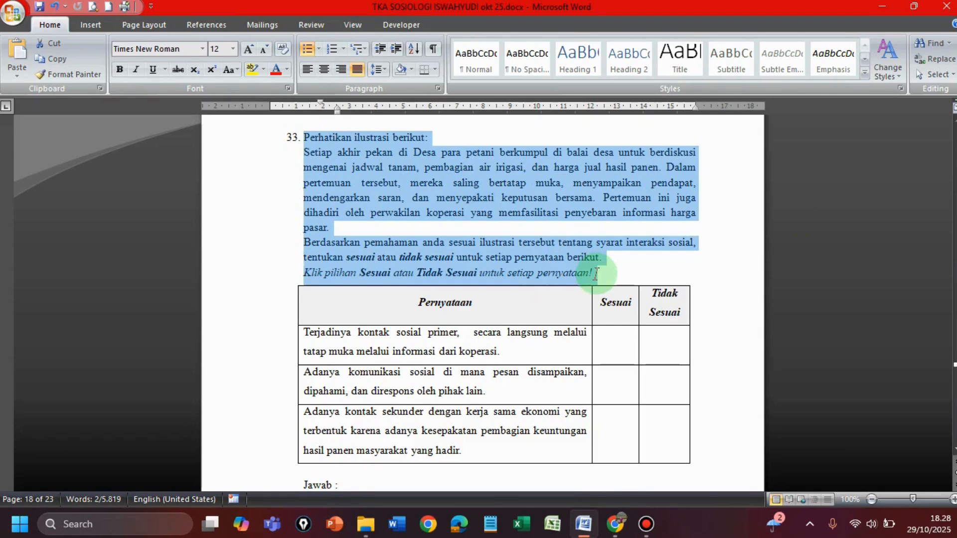
{"action": "left_click", "coordinate": [49, 59]}
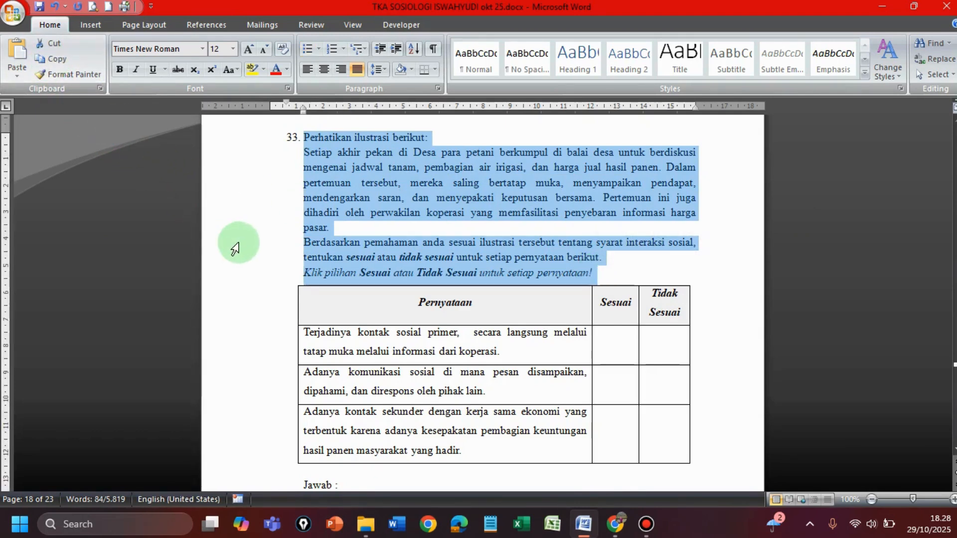
Step: Paste the copied text into the Moodle question text and remove the list number before "Perhatikan ilustrasi berikut:"
{"action": "left_click", "coordinate": [616, 524]}
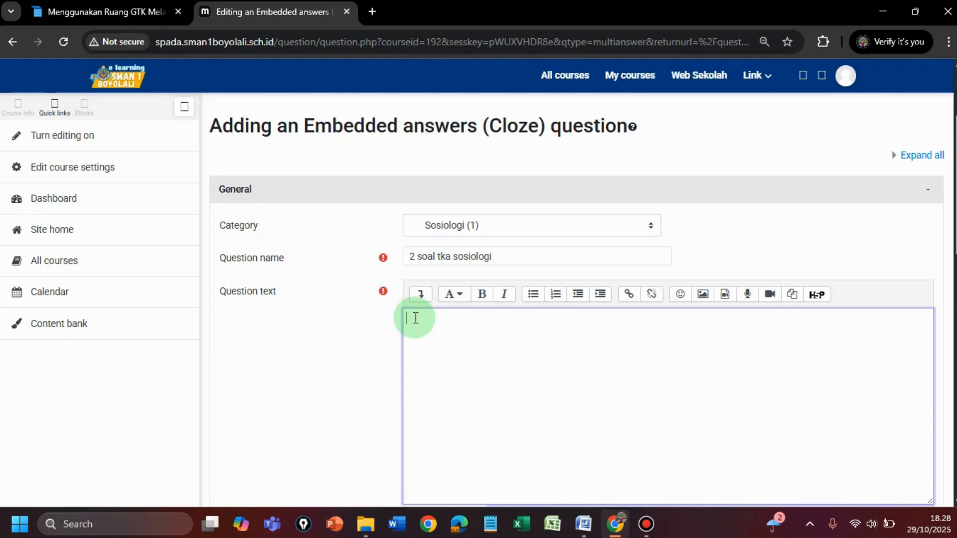
{"action": "key", "text": "ctrl+v"}
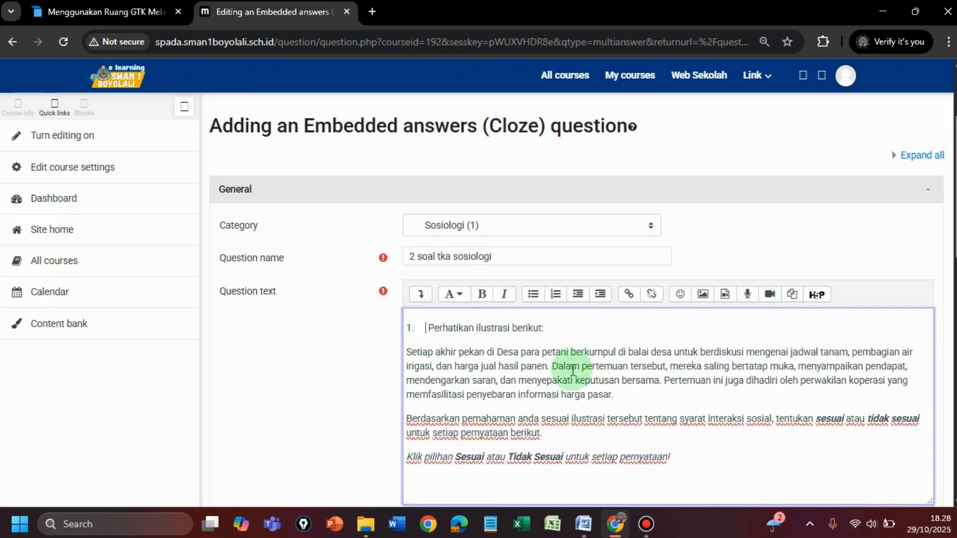
{"action": "key", "text": "BackSpace"}
{"action": "key", "text": "BackSpace"}
{"action": "key", "text": "BackSpace"}
{"action": "key", "text": "BackSpace"}
{"action": "key", "text": "BackSpace"}
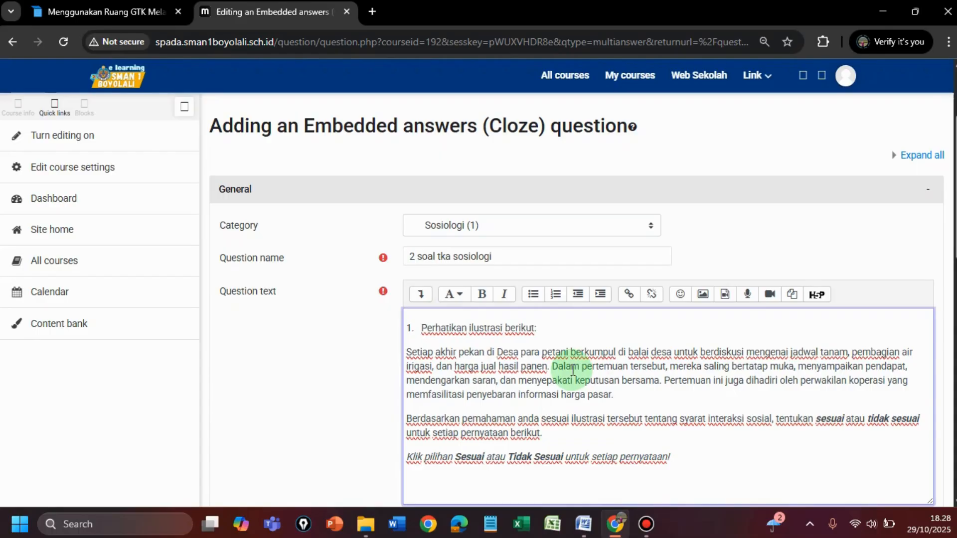
{"action": "key", "text": "BackSpace"}
{"action": "key", "text": "BackSpace"}
{"action": "key", "text": "BackSpace"}
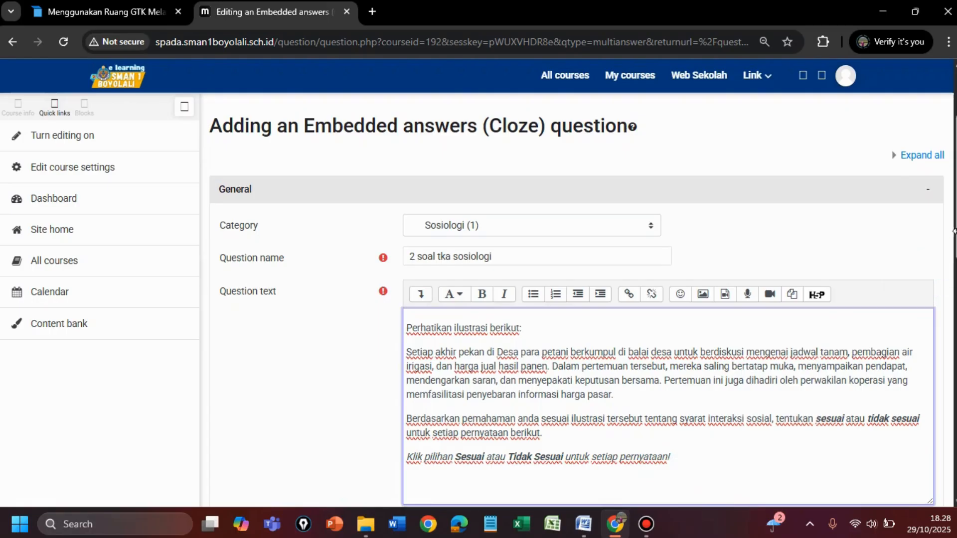
Step: Back in the Word document, delete the Tidak Sesuai column from question 33's table
{"action": "scroll", "coordinate": [668, 349], "scroll_direction": "down", "scroll_amount": 2}
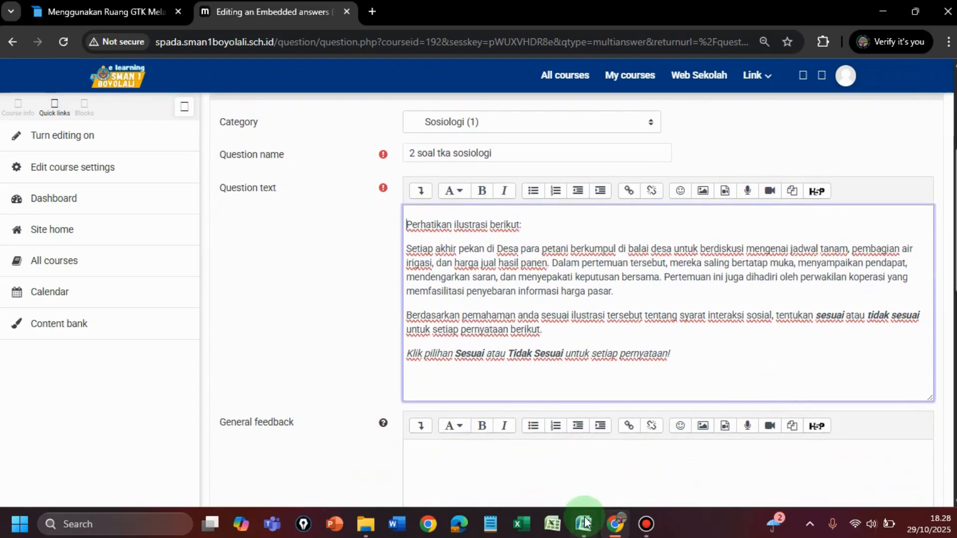
{"action": "left_click", "coordinate": [584, 524]}
{"action": "left_click", "coordinate": [504, 306]}
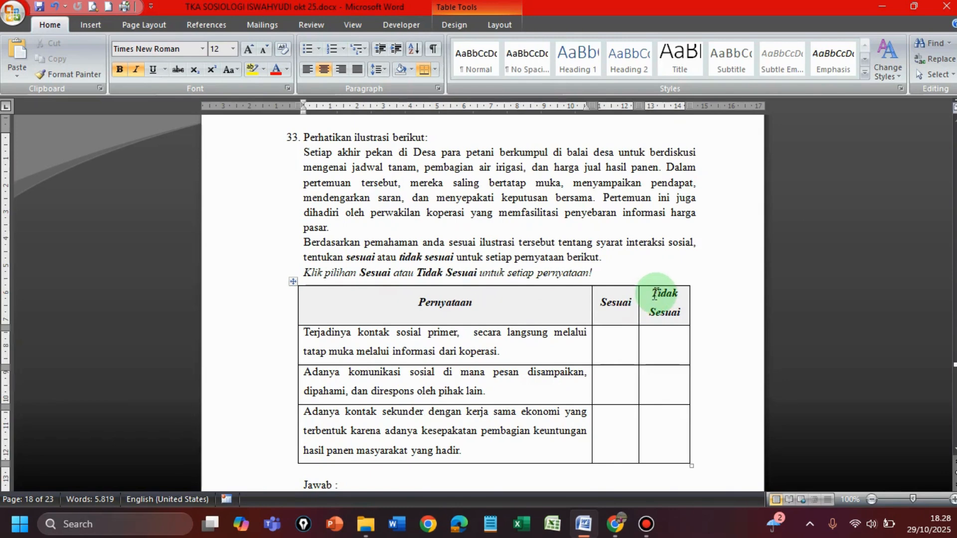
{"action": "left_click_drag", "start_coordinate": [648, 299], "coordinate": [656, 433]}
{"action": "right_click", "coordinate": [656, 307]}
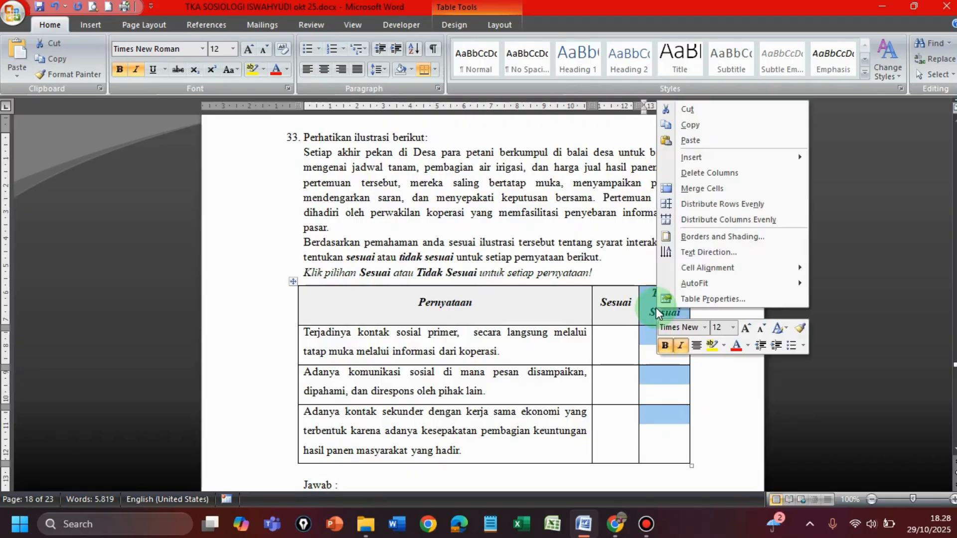
{"action": "left_click", "coordinate": [712, 174]}
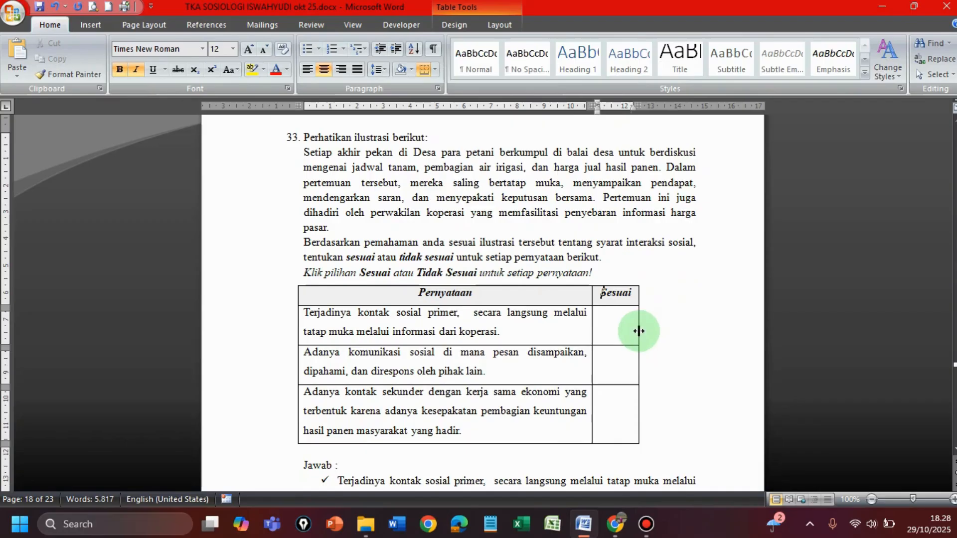
Step: Widen the table's answer column and change its heading to "Sesuai / Tidak Sesuai" on a single line
{"action": "left_click_drag", "start_coordinate": [638, 331], "coordinate": [677, 334]}
{"action": "left_click_drag", "start_coordinate": [692, 337], "coordinate": [690, 337]}
{"action": "left_click", "coordinate": [660, 293]}
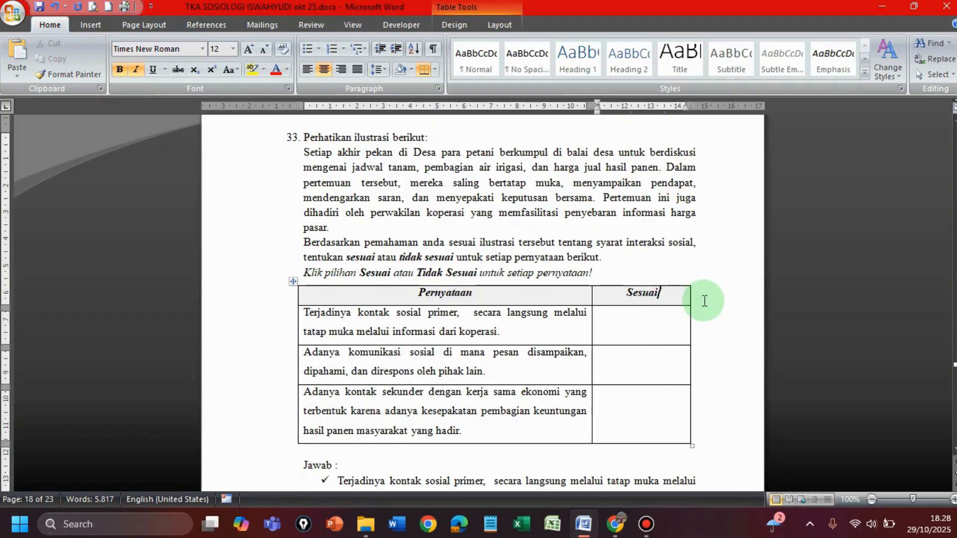
{"action": "type", "text": "/"}
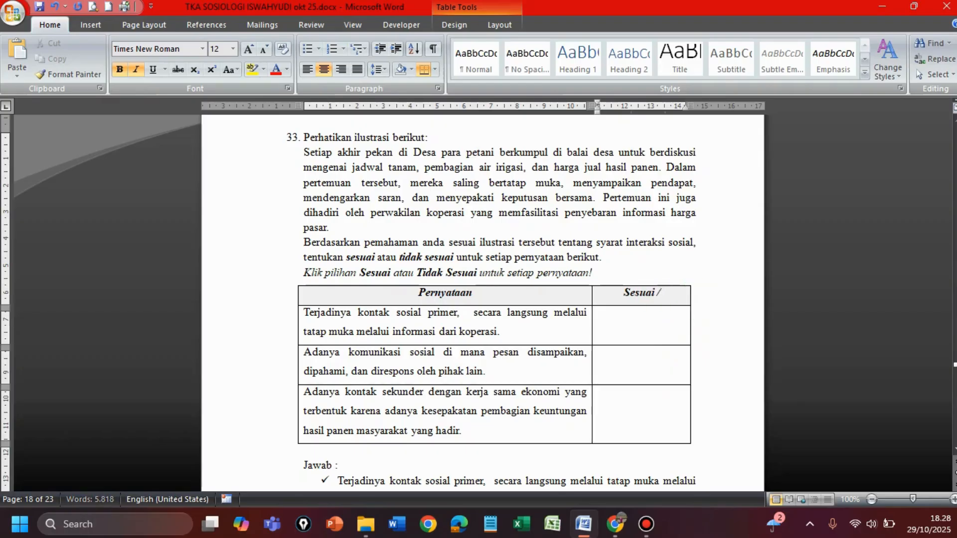
{"action": "type", "text": " Tidak Se"}
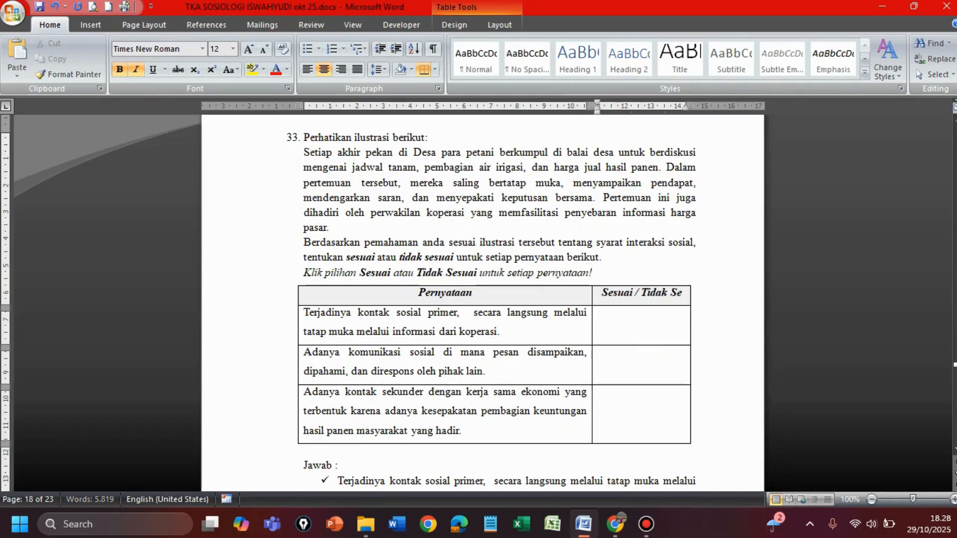
{"action": "type", "text": "suai"}
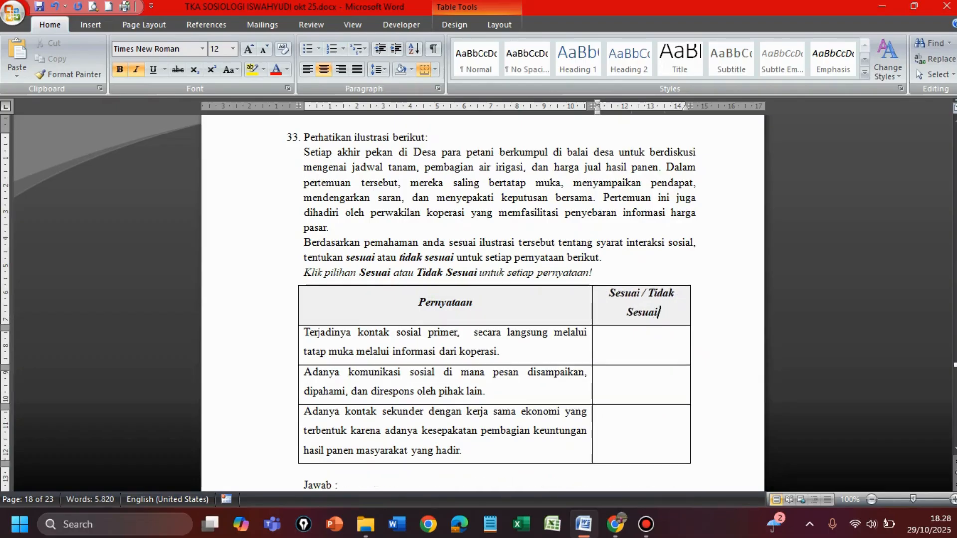
{"action": "left_click_drag", "start_coordinate": [690, 319], "coordinate": [710, 328]}
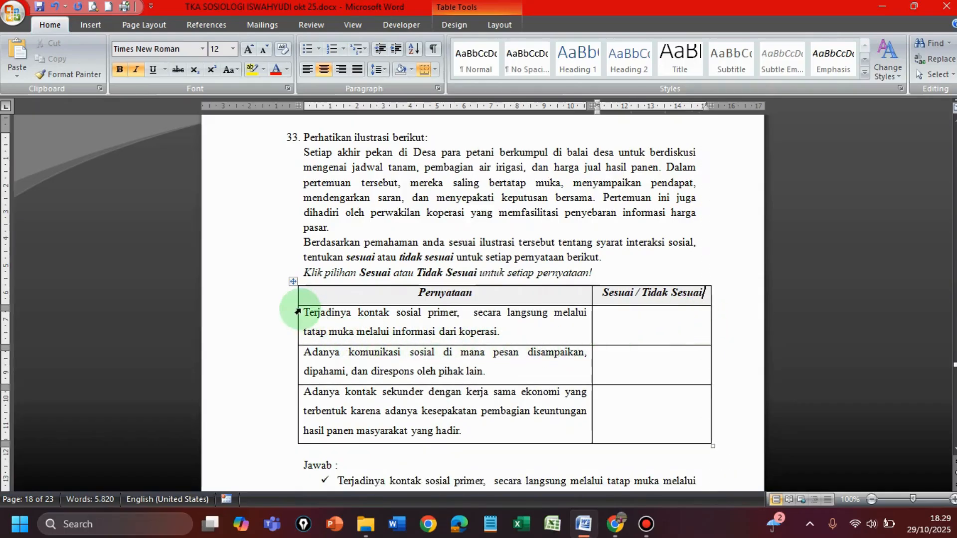
Step: Align the three statement cells centre left and centre the empty answer cells both horizontally and vertically
{"action": "left_click_drag", "start_coordinate": [299, 312], "coordinate": [519, 418]}
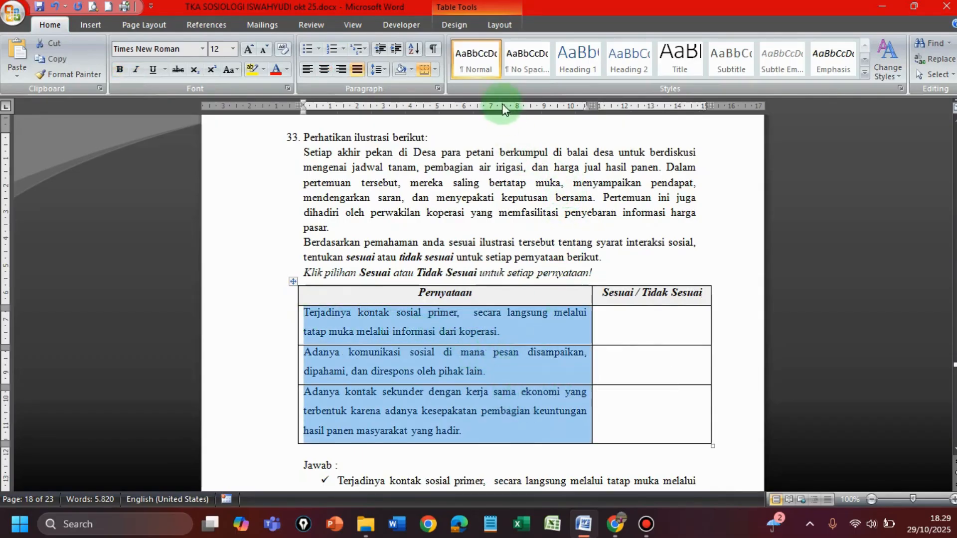
{"action": "left_click", "coordinate": [505, 26]}
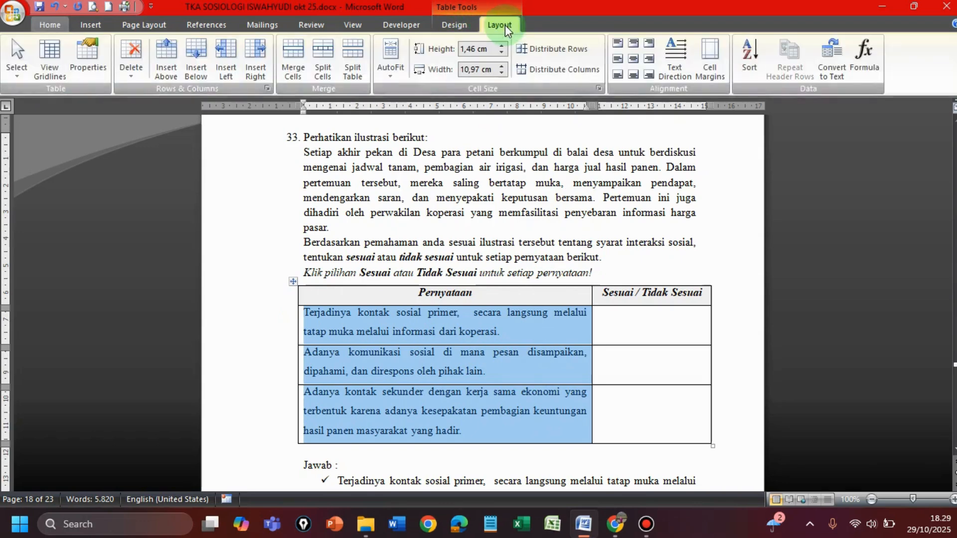
{"action": "left_click", "coordinate": [618, 59]}
{"action": "left_click_drag", "start_coordinate": [609, 316], "coordinate": [669, 421]}
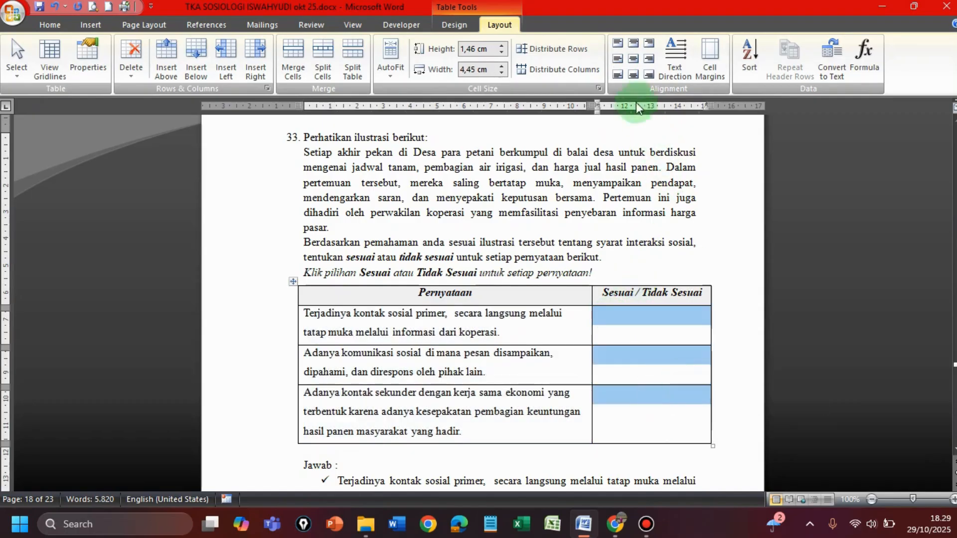
{"action": "left_click", "coordinate": [634, 60]}
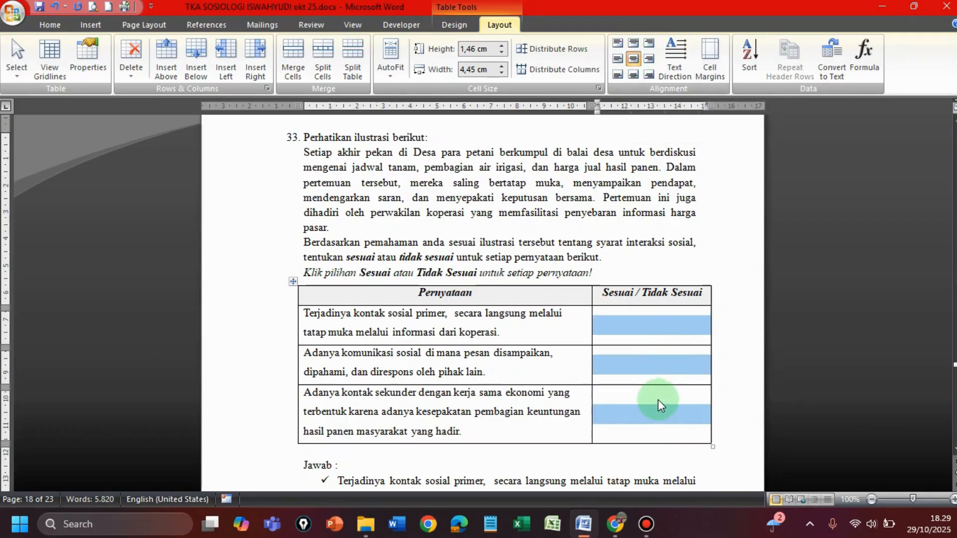
{"action": "left_click", "coordinate": [573, 393]}
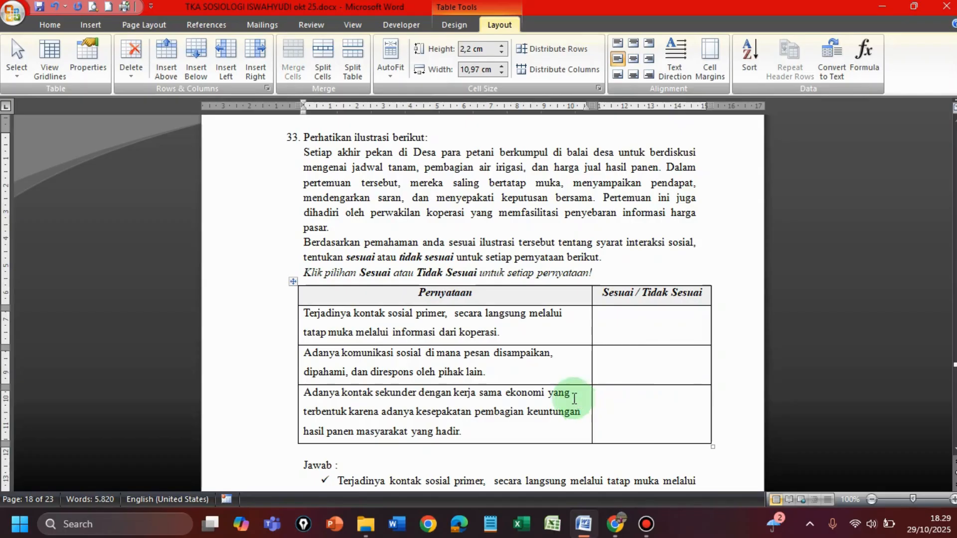
Step: Copy the whole Pernyataan table and paste it below the instruction line in the Moodle question text
{"action": "left_click_drag", "start_coordinate": [445, 296], "coordinate": [626, 409]}
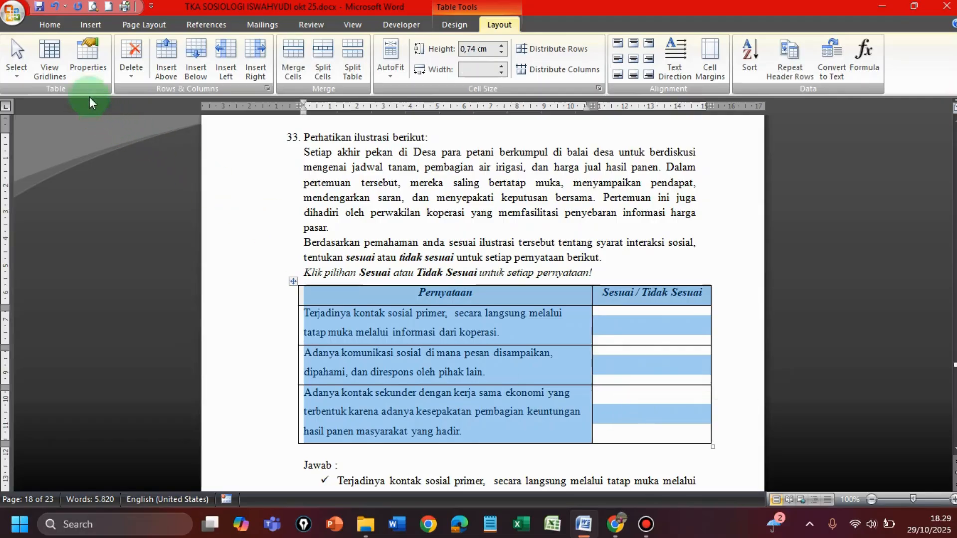
{"action": "left_click", "coordinate": [47, 23]}
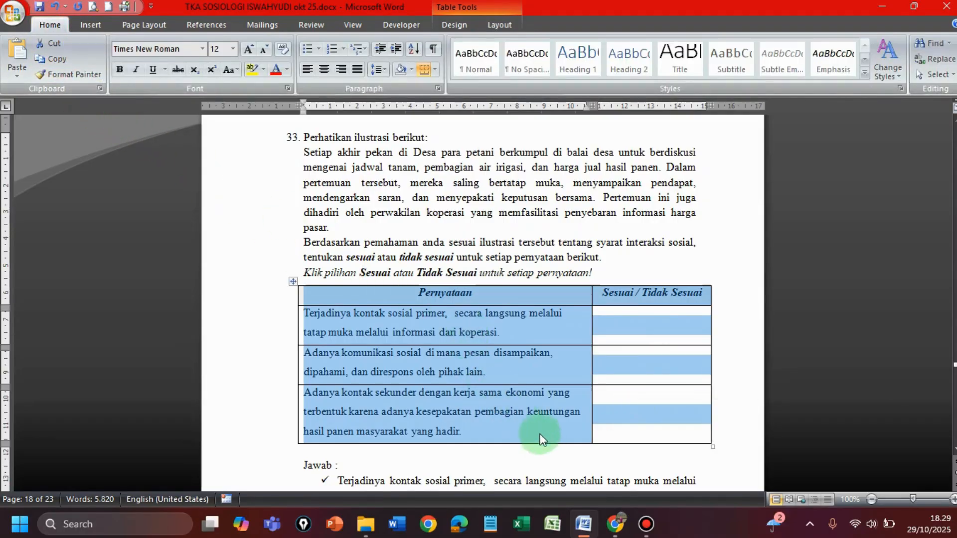
{"action": "left_click", "coordinate": [616, 527]}
{"action": "left_click", "coordinate": [557, 370]}
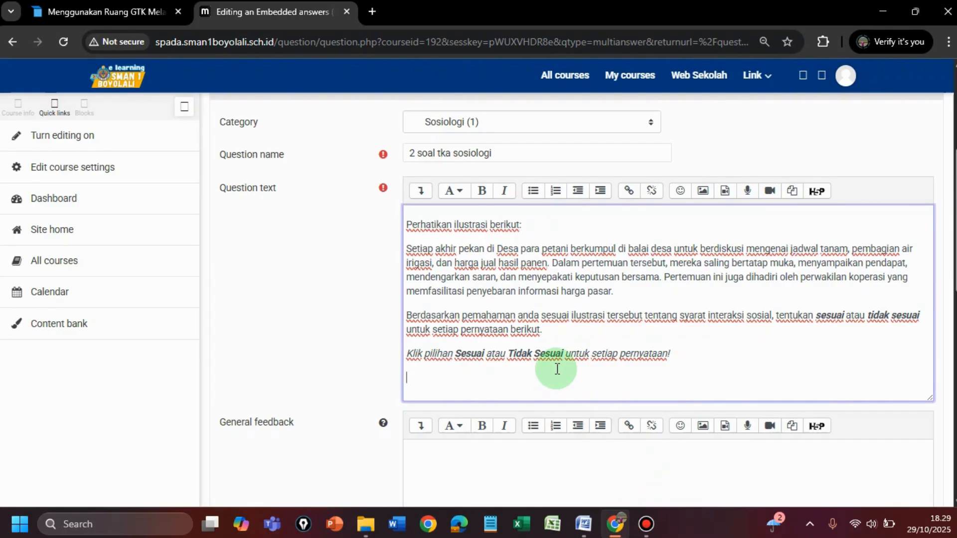
{"action": "key", "text": "ctrl+v"}
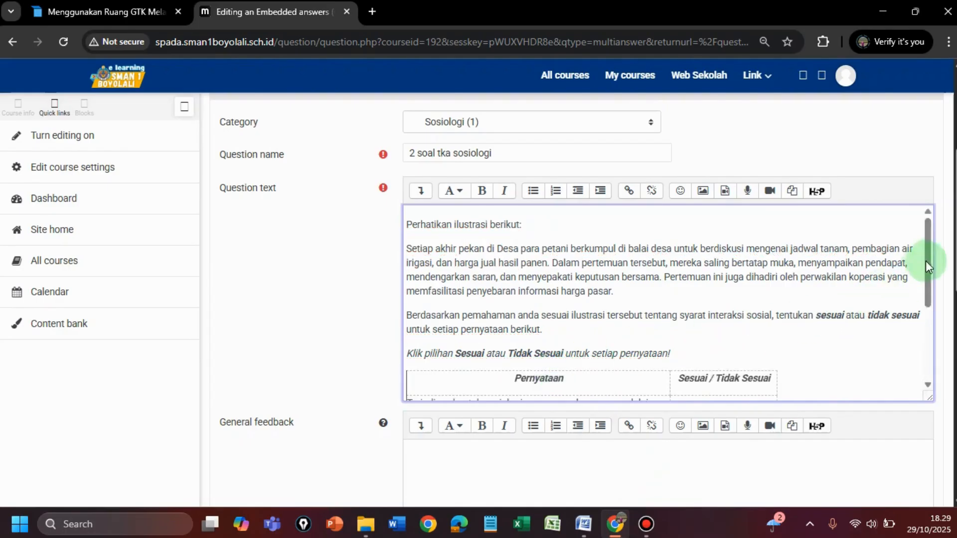
Step: Begin the Cloze code in the first statement's answer cell with the weight and question type "{2:MCV:"
{"action": "left_click_drag", "start_coordinate": [932, 256], "coordinate": [870, 409]}
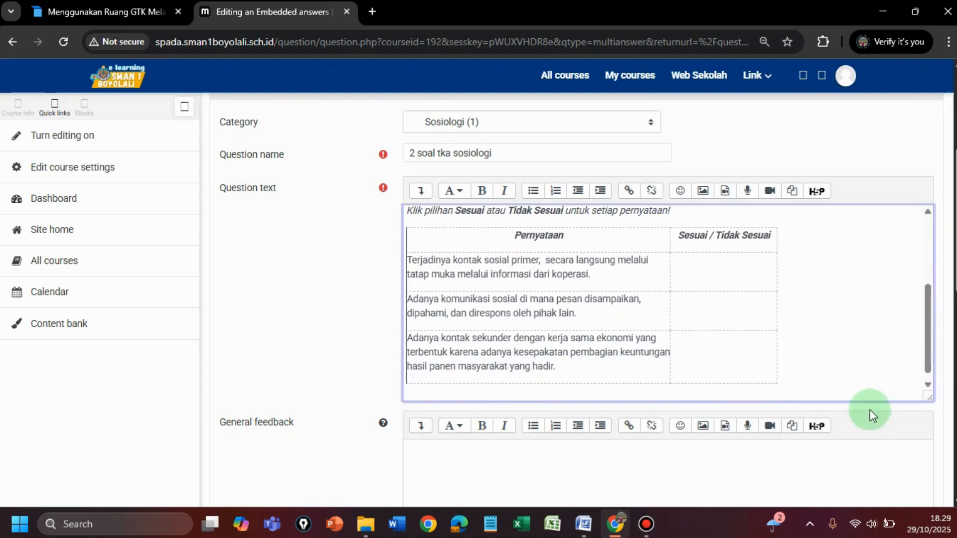
{"action": "left_click", "coordinate": [723, 272]}
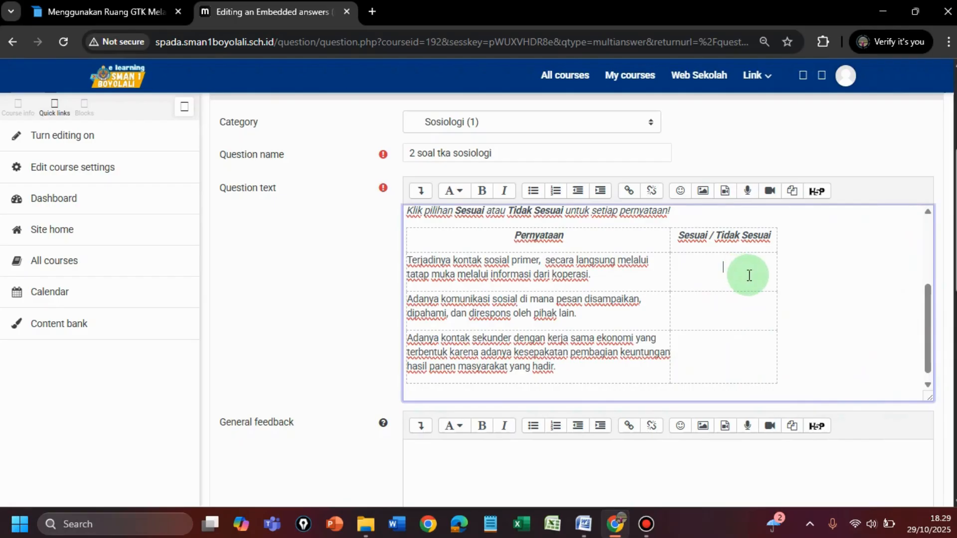
{"action": "scroll", "coordinate": [749, 276], "scroll_direction": "up", "scroll_amount": 5}
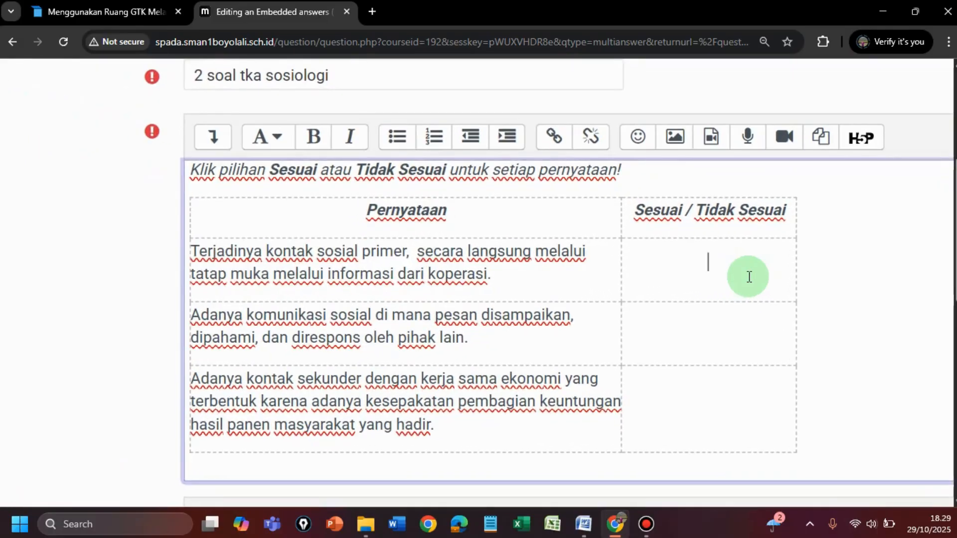
{"action": "scroll", "coordinate": [750, 277], "scroll_direction": "up", "scroll_amount": 3}
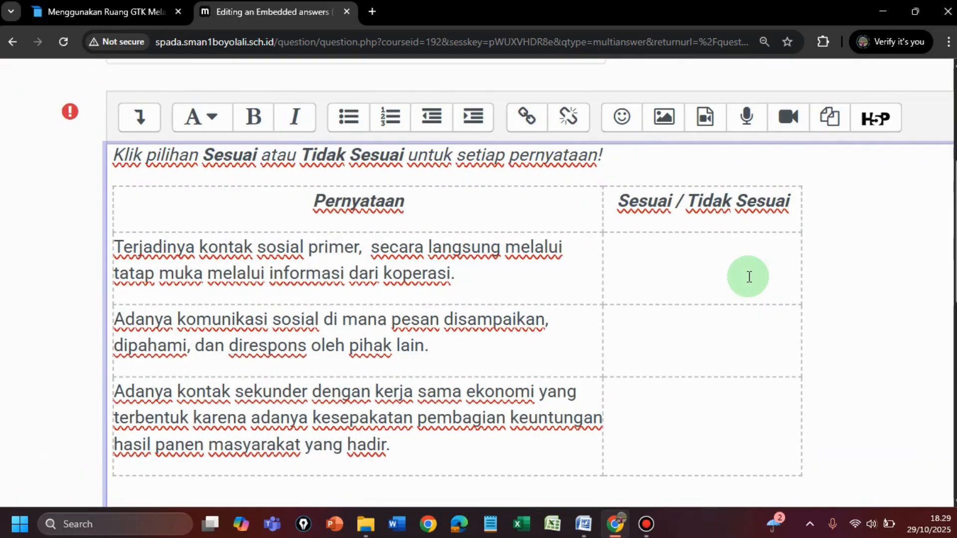
{"action": "type", "text": "2}:mc"}
{"action": "key", "text": "BackSpace"}
{"action": "key", "text": "BackSpace"}
{"action": "key", "text": "BackSpace"}
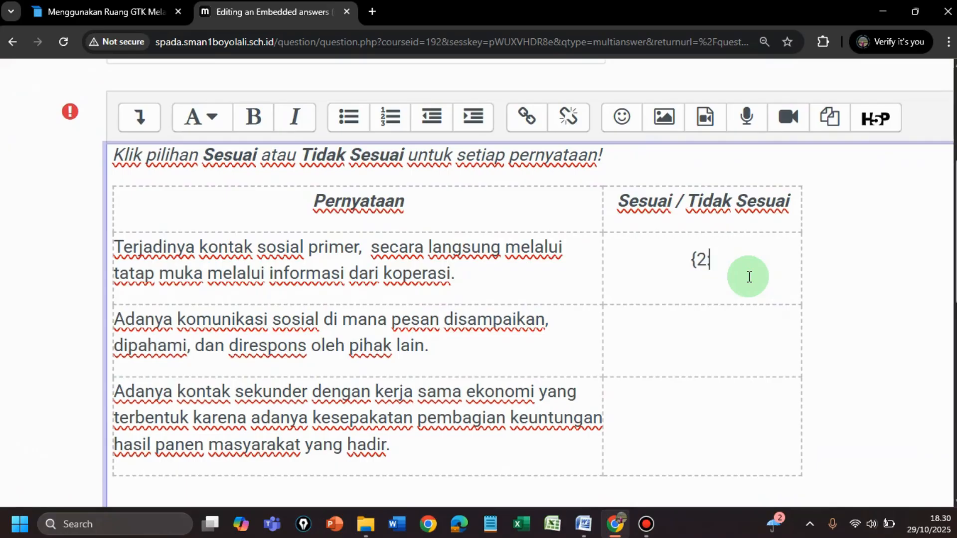
{"action": "type", "text": ":MCV"}
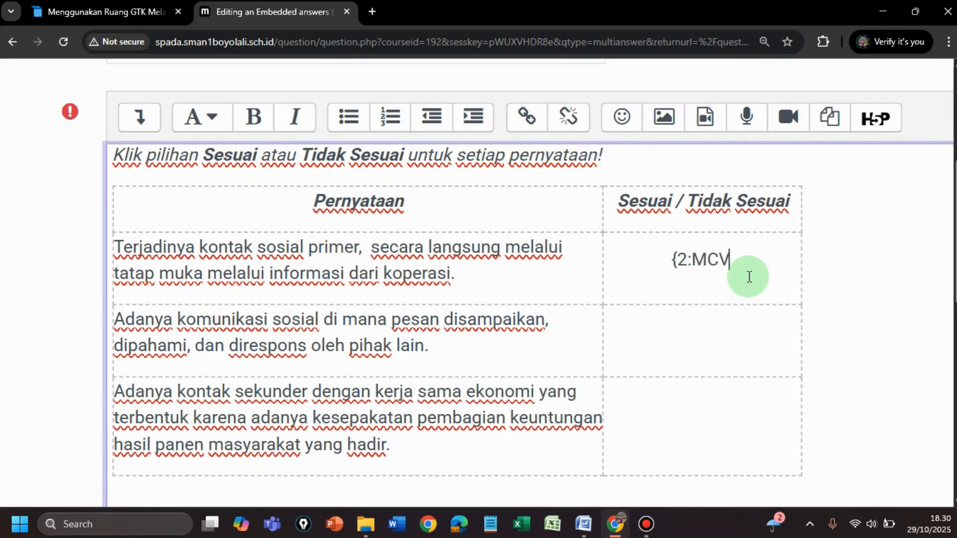
{"action": "type", "text": ":"}
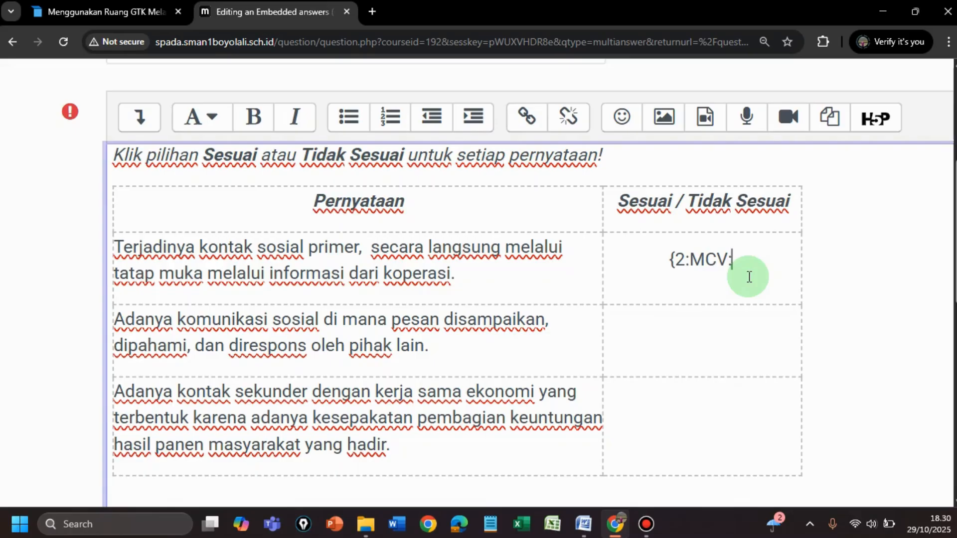
{"action": "type", "text": "S"}
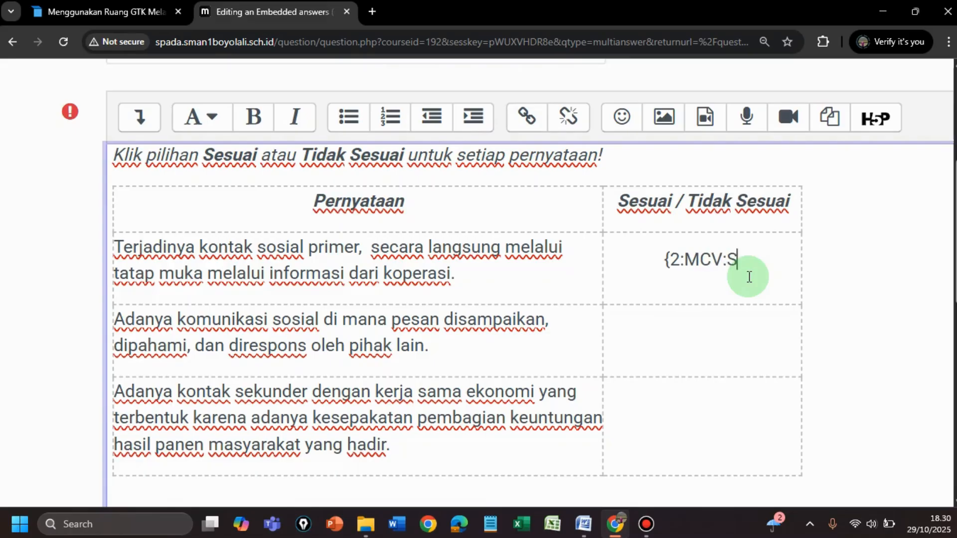
{"action": "type", "text": "esuai"}
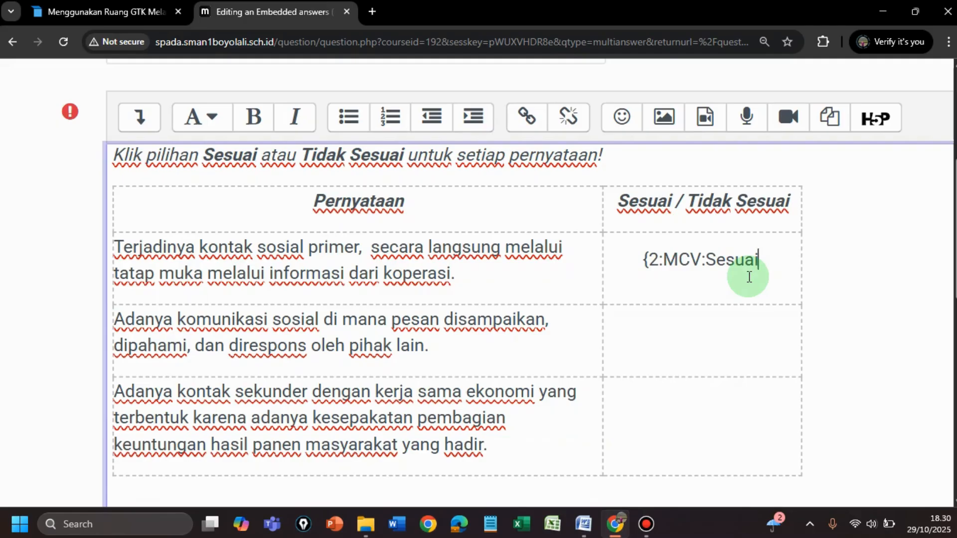
{"action": "type", "text": "#"}
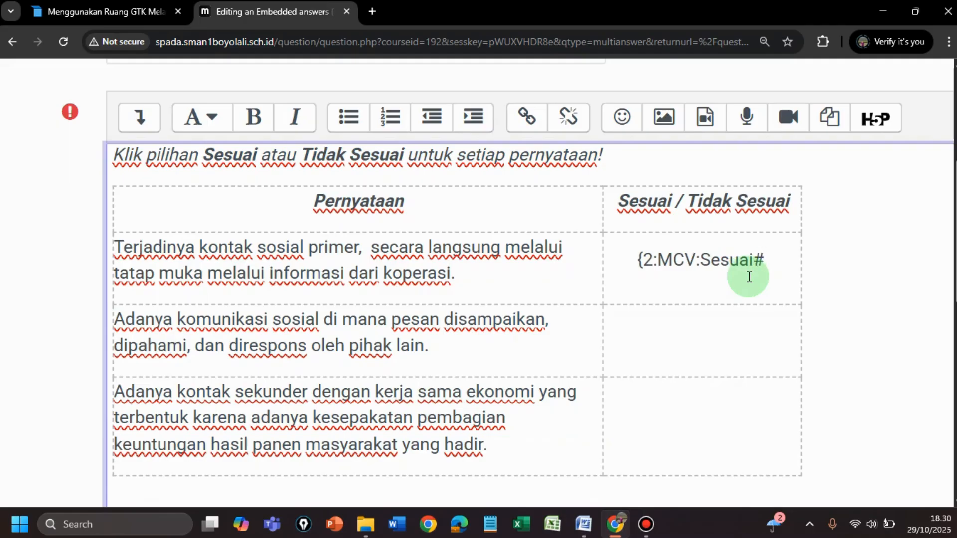
{"action": "type", "text": "~"}
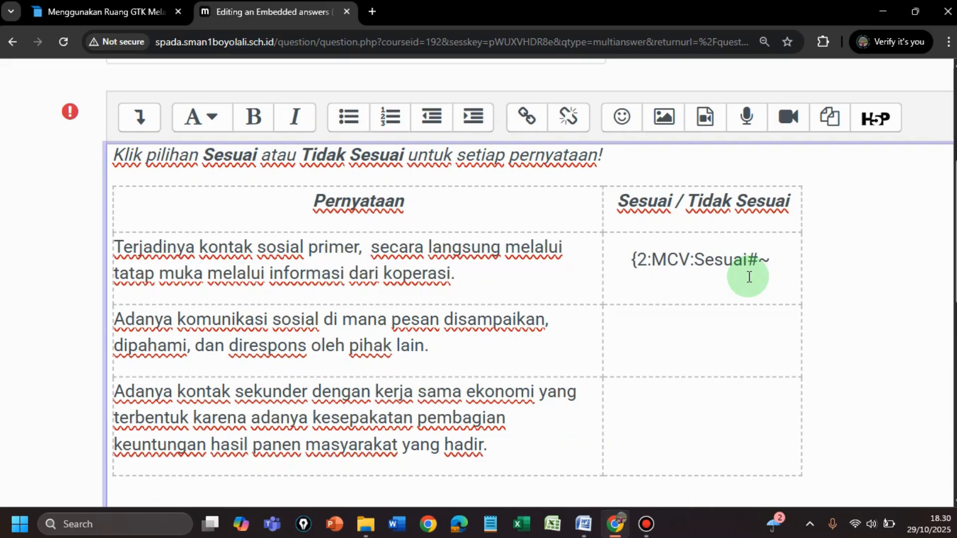
{"action": "type", "text": "Tida"}
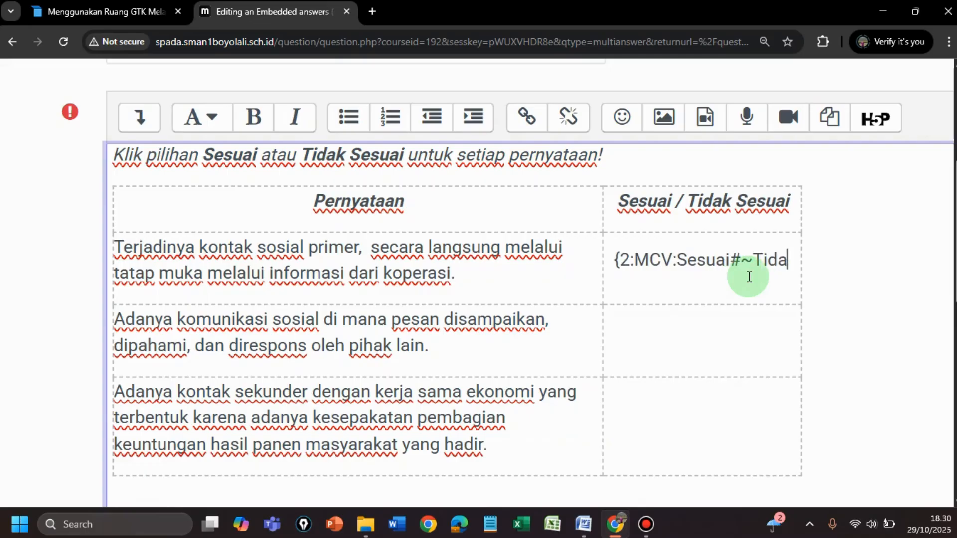
{"action": "type", "text": "k Se"}
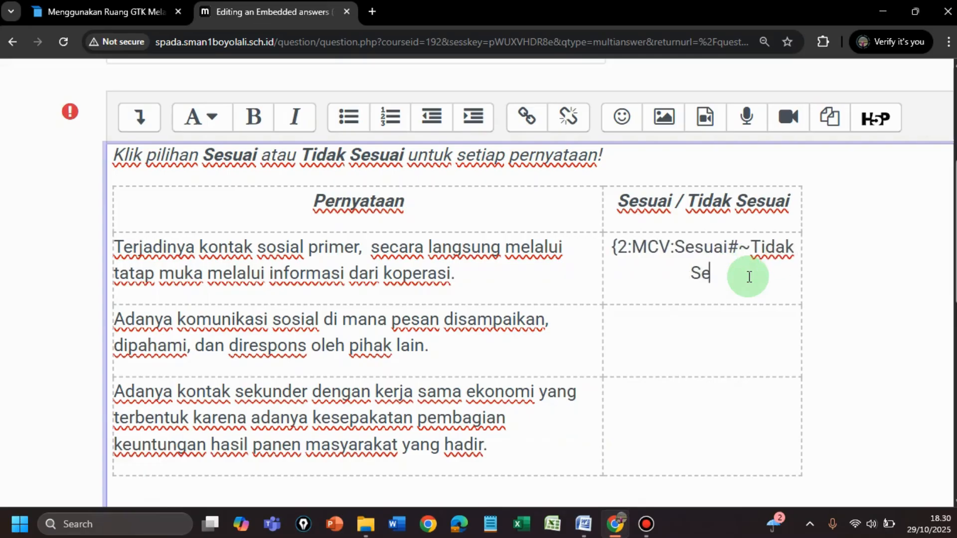
{"action": "type", "text": "suai"}
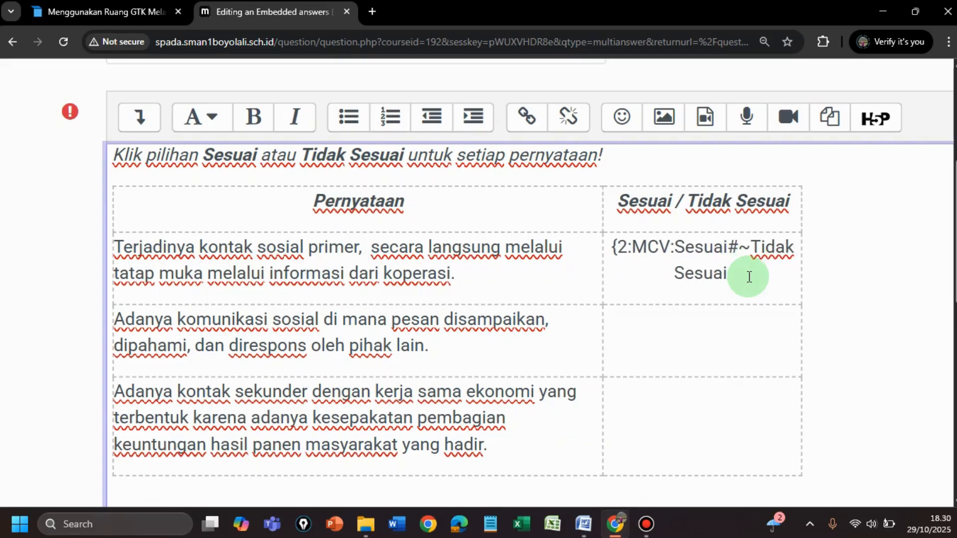
{"action": "type", "text": "#"}
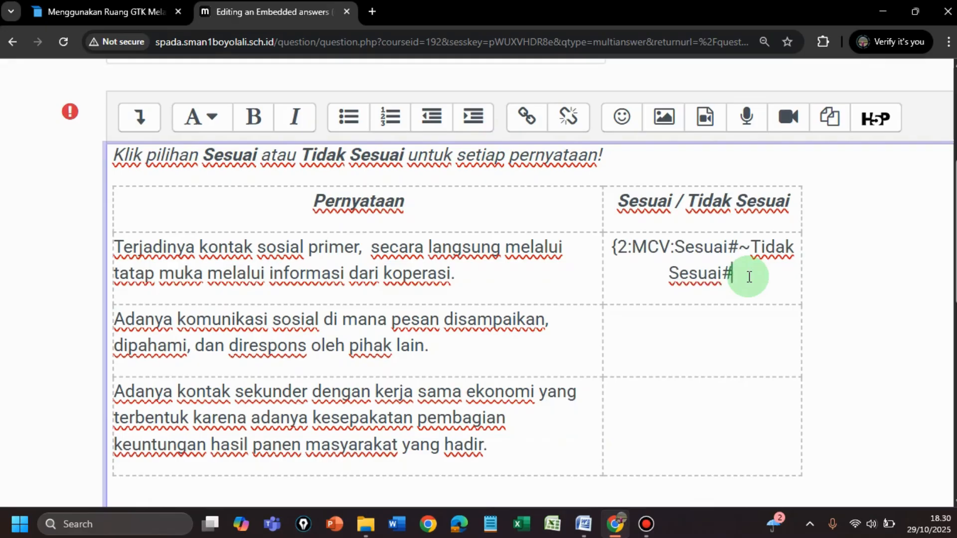
{"action": "type", "text": "}"}
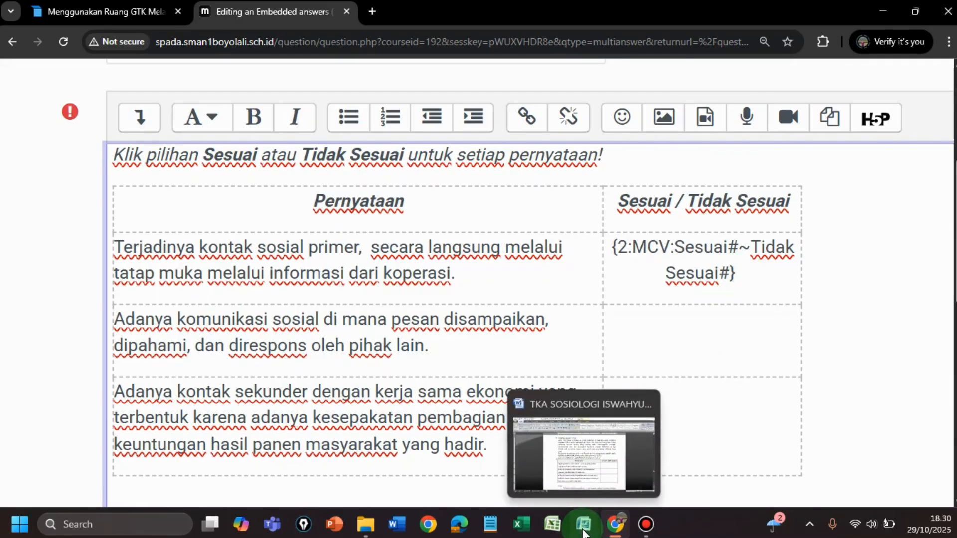
Step: Check question 33's answer key in the Word document and mark Sesuai as correct in Moodle's first answer cell with "="
{"action": "left_click", "coordinate": [583, 531]}
{"action": "scroll", "coordinate": [523, 358], "scroll_direction": "down", "scroll_amount": 1}
{"action": "scroll", "coordinate": [523, 358], "scroll_direction": "down", "scroll_amount": 3}
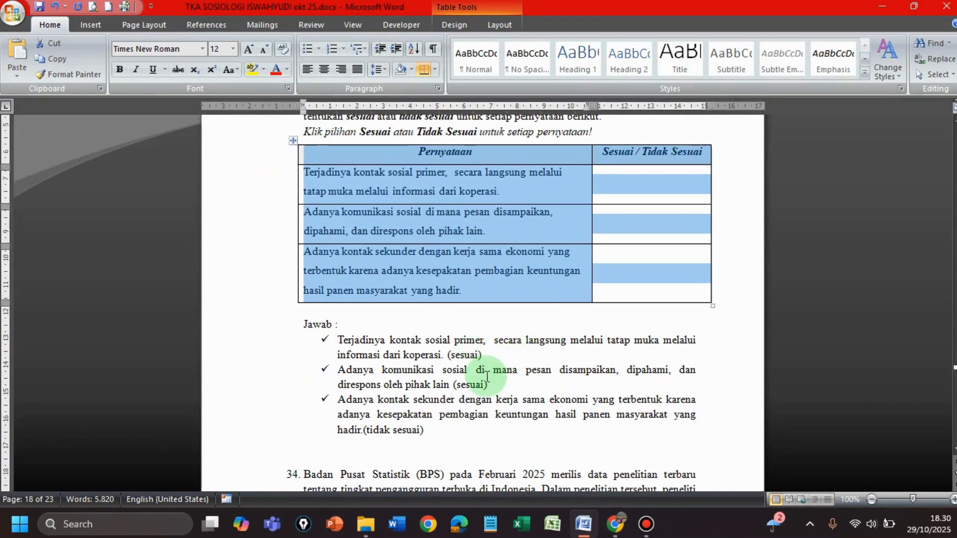
{"action": "scroll", "coordinate": [488, 378], "scroll_direction": "down", "scroll_amount": 1}
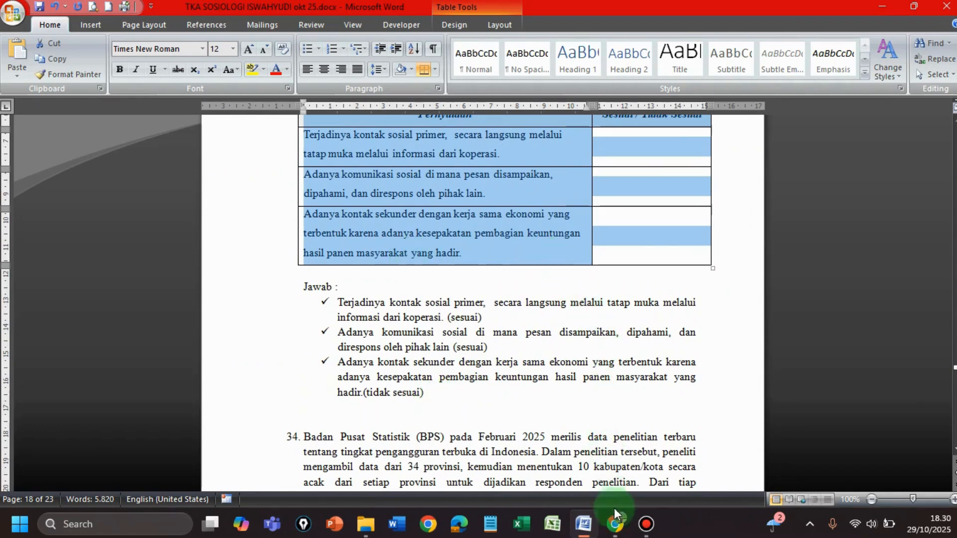
{"action": "left_click", "coordinate": [619, 525]}
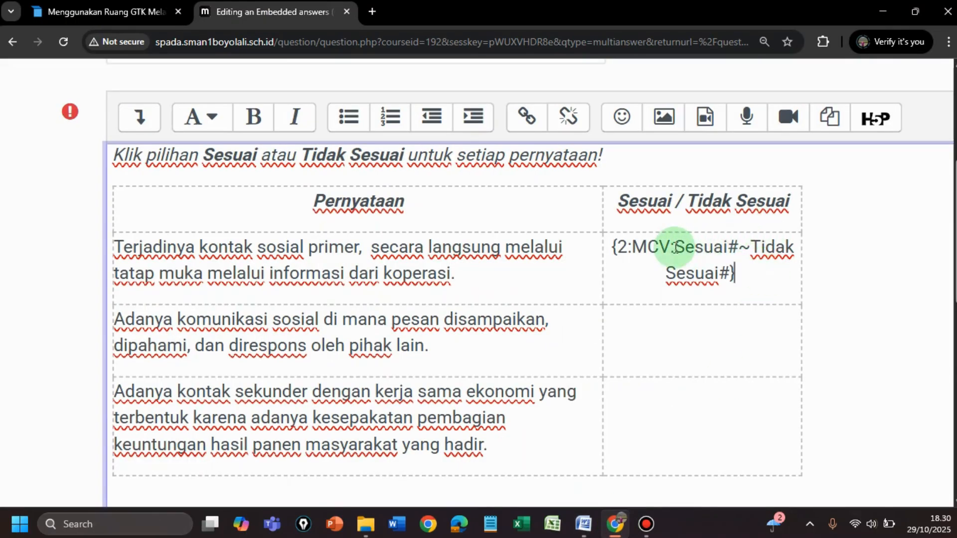
{"action": "left_click", "coordinate": [674, 246]}
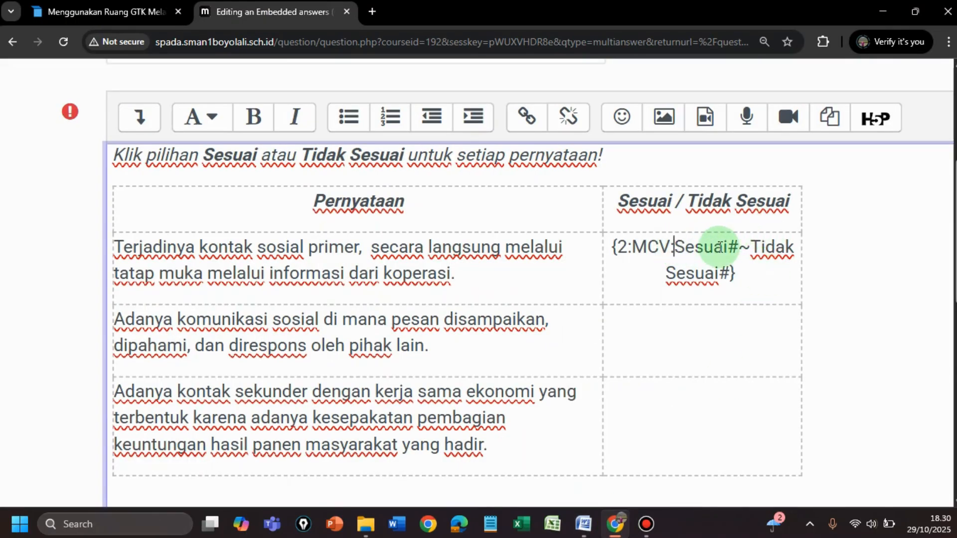
{"action": "type", "text": "="}
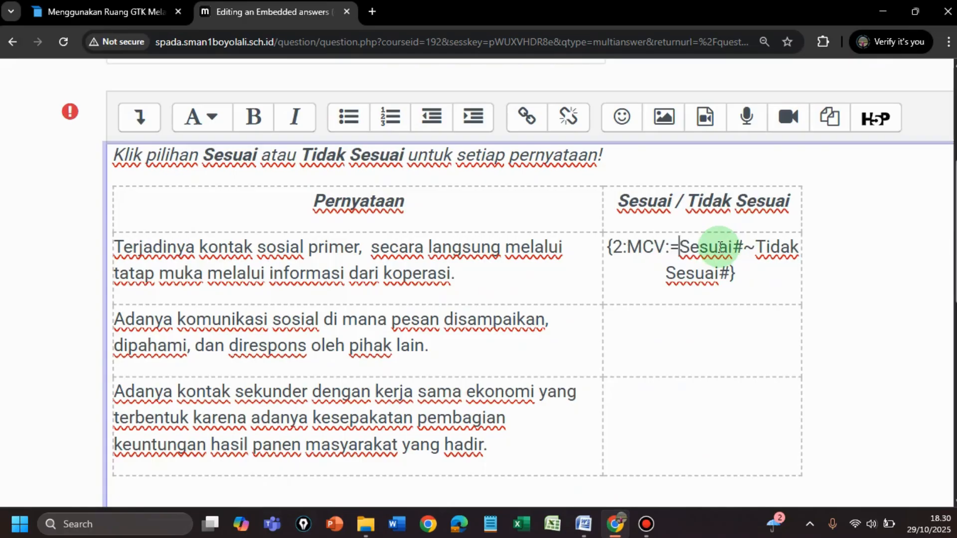
Step: Copy the first cell's Cloze code into the second and third statements' answer cells
{"action": "left_click_drag", "start_coordinate": [607, 247], "coordinate": [748, 277]}
{"action": "key", "text": "ctrl+c"}
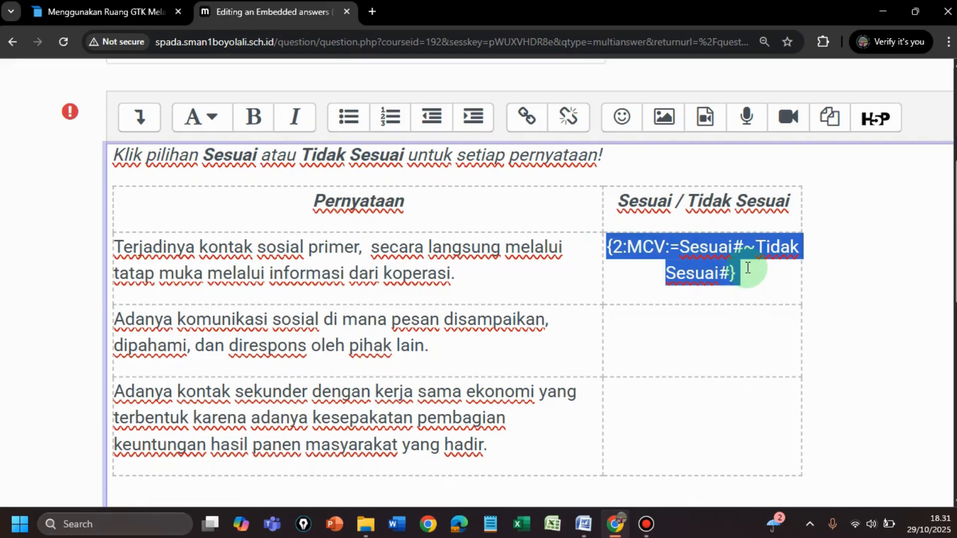
{"action": "left_click", "coordinate": [701, 333]}
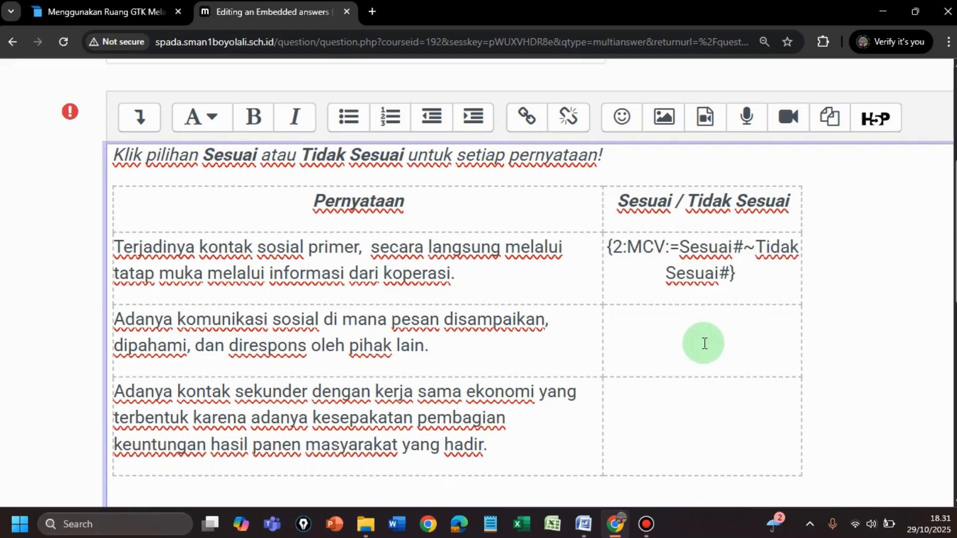
{"action": "key", "text": "ctrl+v"}
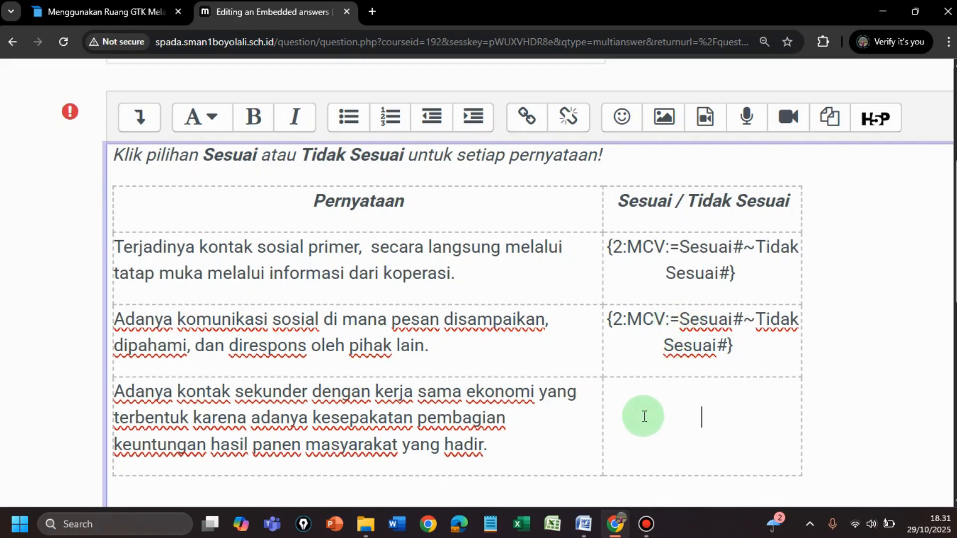
{"action": "key", "text": "ctrl+v"}
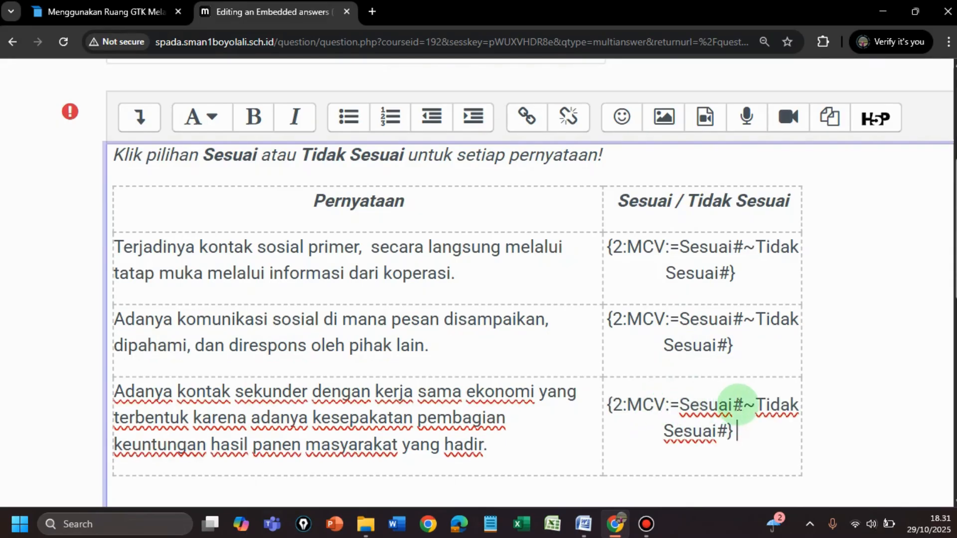
Step: In the third answer cell, make Tidak Sesuai the correct option so the code reads "{2:MCV:Sesuai#~=Tidak Sesuai#}"
{"action": "left_click", "coordinate": [680, 405]}
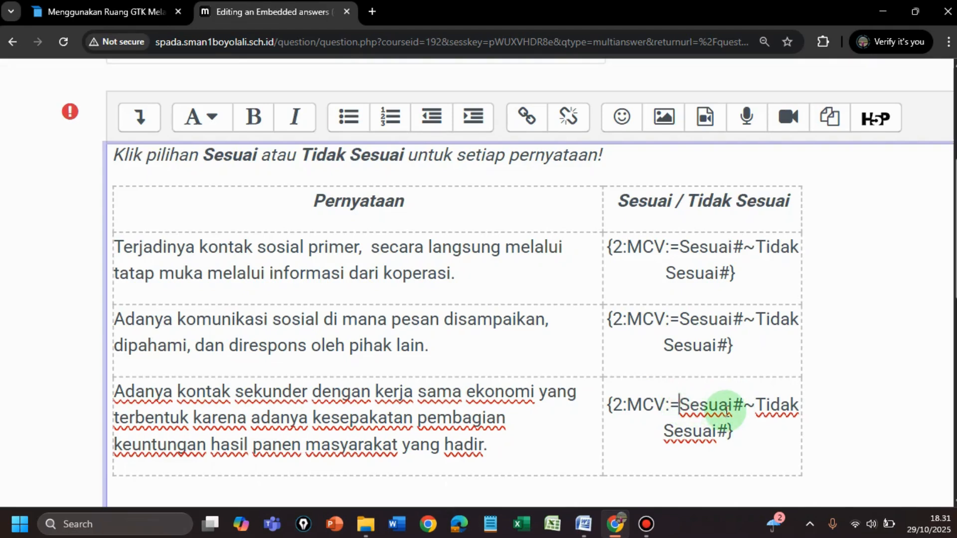
{"action": "key", "text": "BackSpace"}
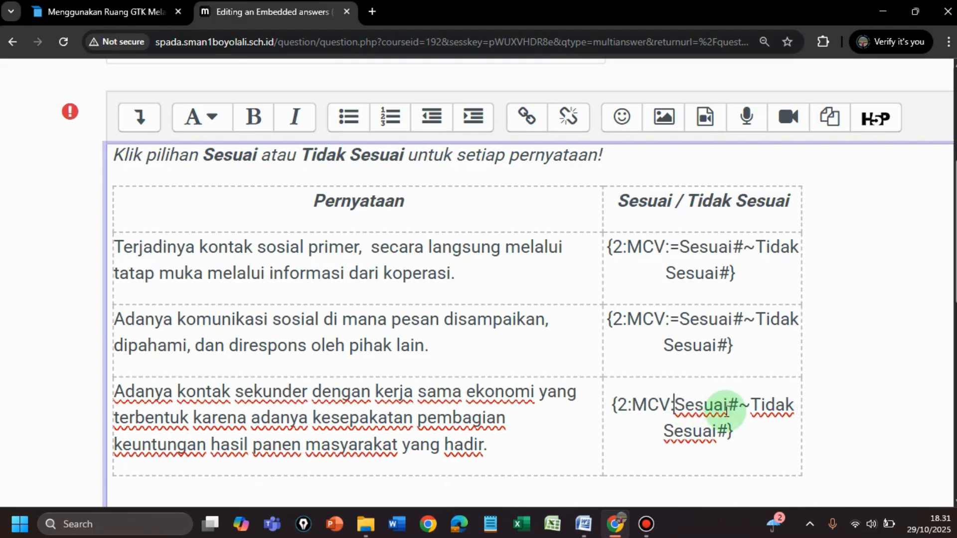
{"action": "left_click", "coordinate": [752, 405]}
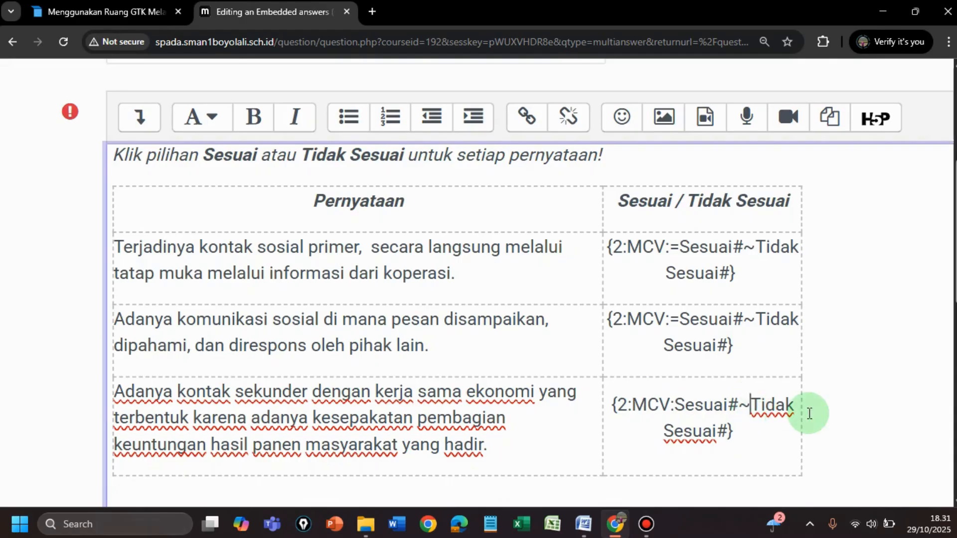
{"action": "type", "text": "="}
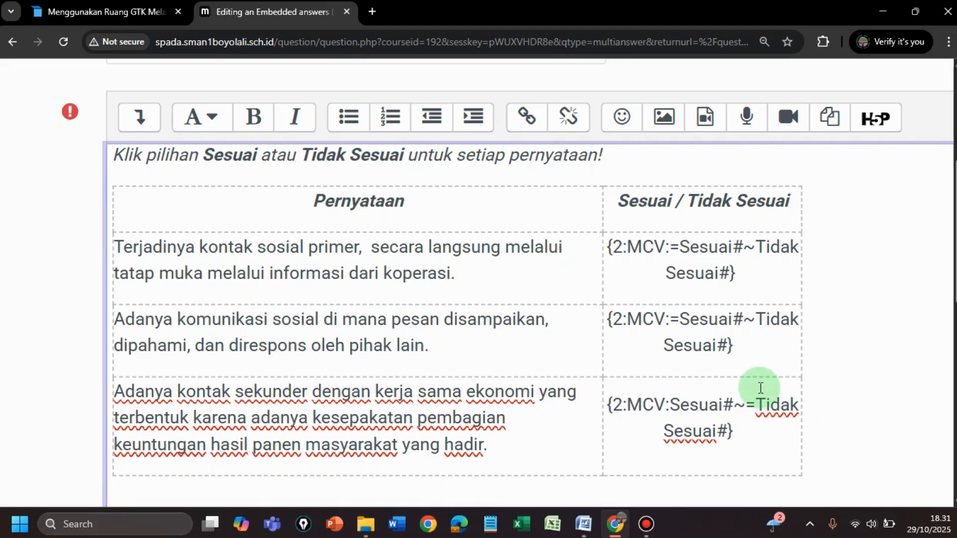
Step: Decode and verify the text of the 2 soal tka sosiologi question
{"action": "scroll", "coordinate": [761, 388], "scroll_direction": "down", "scroll_amount": 5}
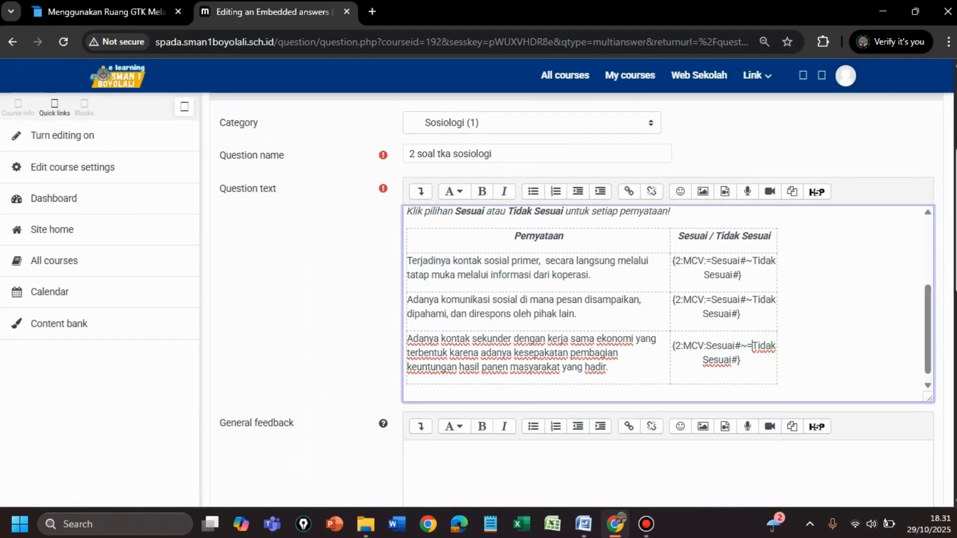
{"action": "left_click_drag", "start_coordinate": [955, 214], "coordinate": [954, 312]}
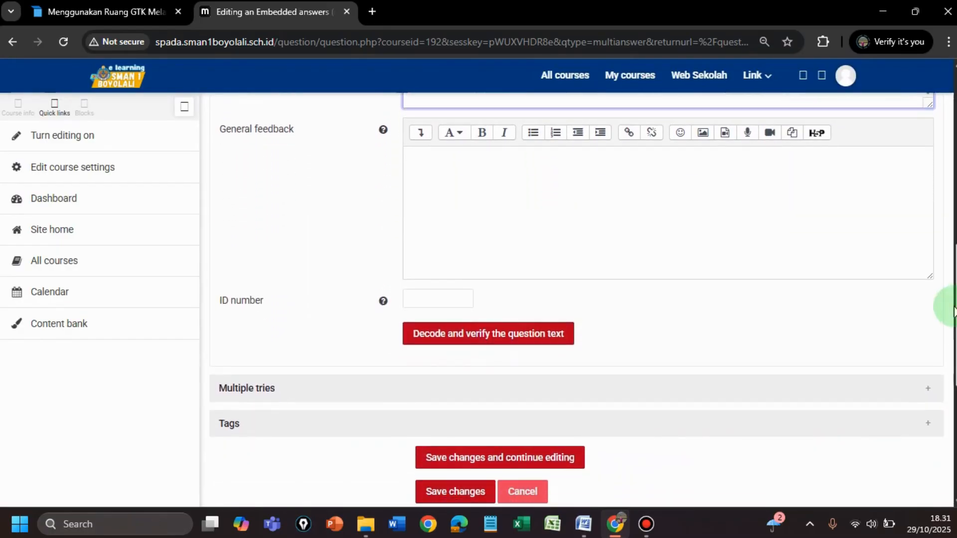
{"action": "left_click", "coordinate": [473, 339]}
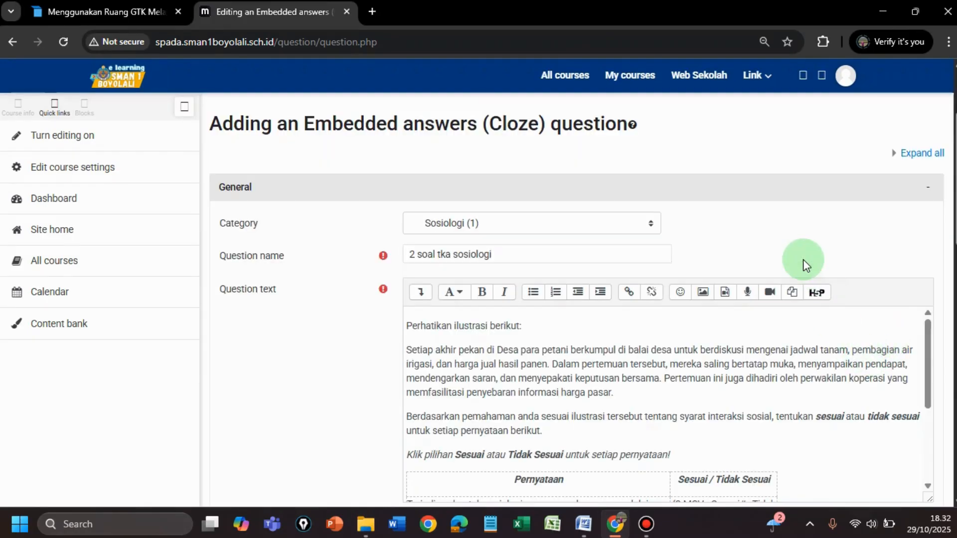
Step: Review the decoded table and its multiple choice subquestions, and save the question to the Sosiologi category
{"action": "scroll", "coordinate": [803, 260], "scroll_direction": "down", "scroll_amount": 5}
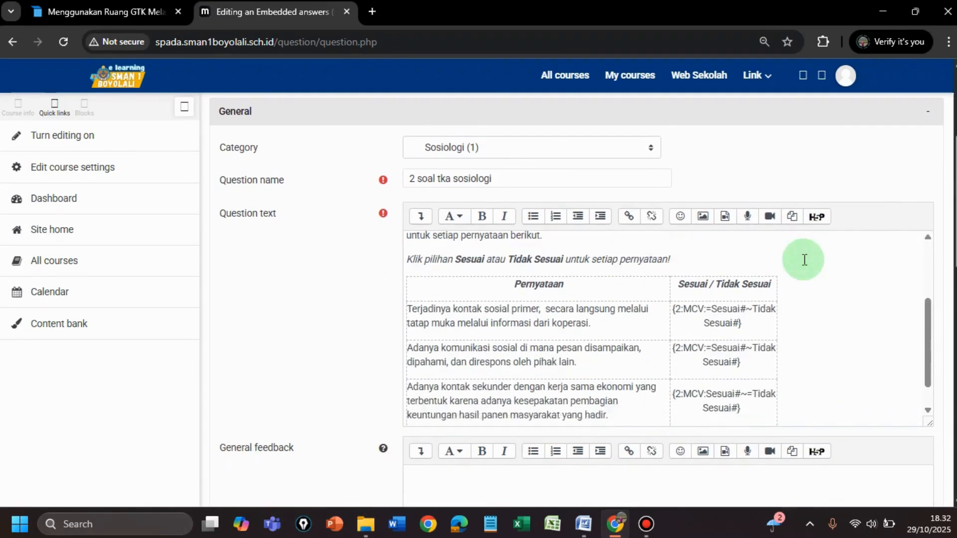
{"action": "scroll", "coordinate": [803, 260], "scroll_direction": "down", "scroll_amount": 1}
{"action": "left_click_drag", "start_coordinate": [954, 210], "coordinate": [950, 324]}
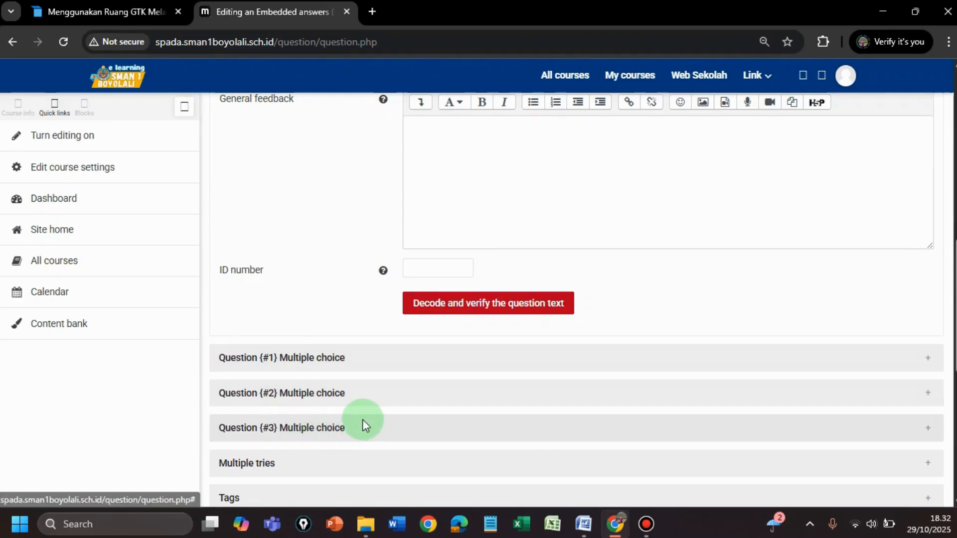
{"action": "scroll", "coordinate": [363, 420], "scroll_direction": "down", "scroll_amount": 3}
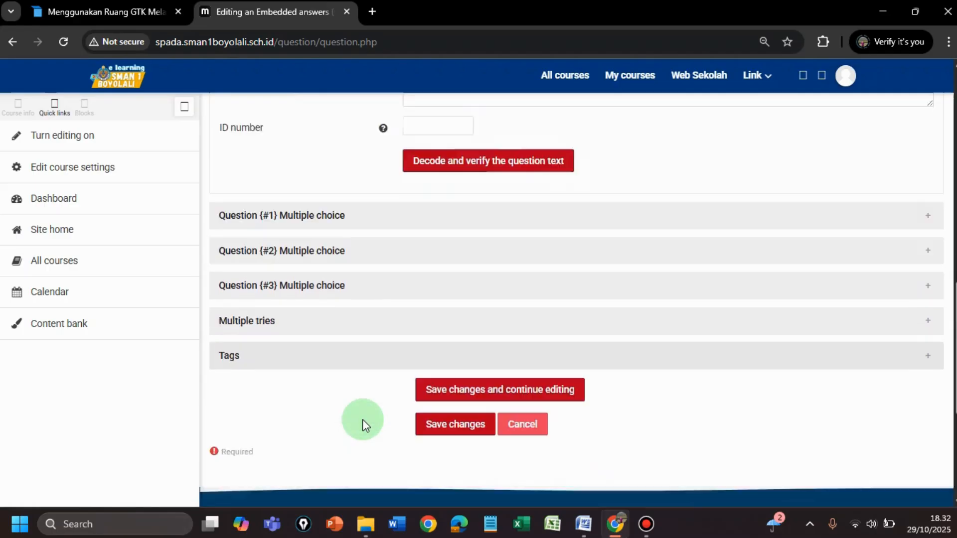
{"action": "scroll", "coordinate": [363, 420], "scroll_direction": "down", "scroll_amount": 1}
{"action": "left_click", "coordinate": [450, 397]}
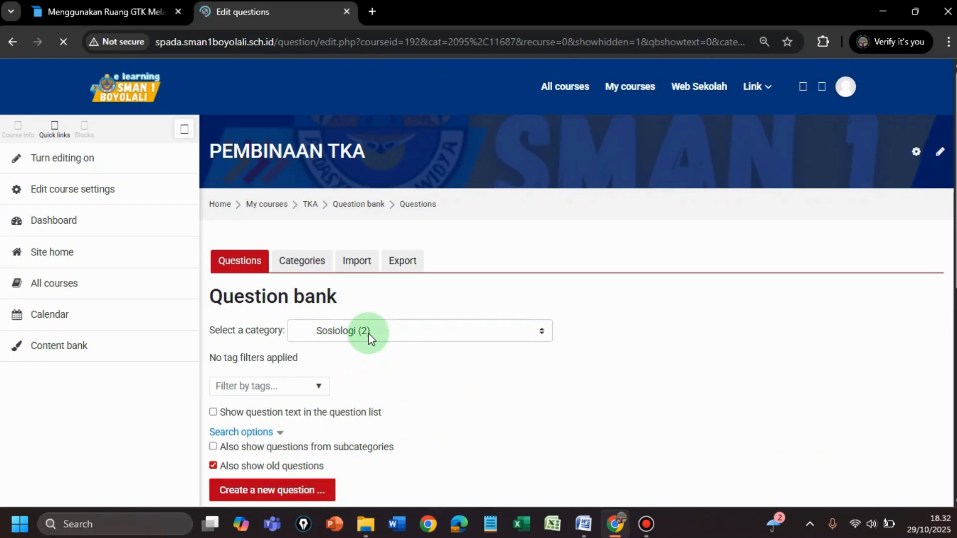
Step: Open a preview of the 2 soal tka sosiologi question from the Sosiologi category list
{"action": "scroll", "coordinate": [369, 334], "scroll_direction": "down", "scroll_amount": 1}
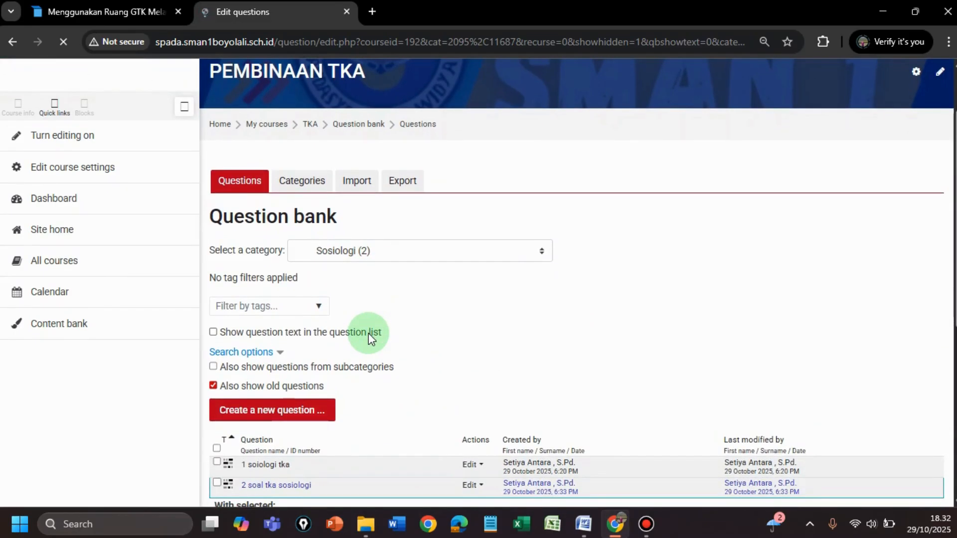
{"action": "scroll", "coordinate": [369, 333], "scroll_direction": "down", "scroll_amount": 3}
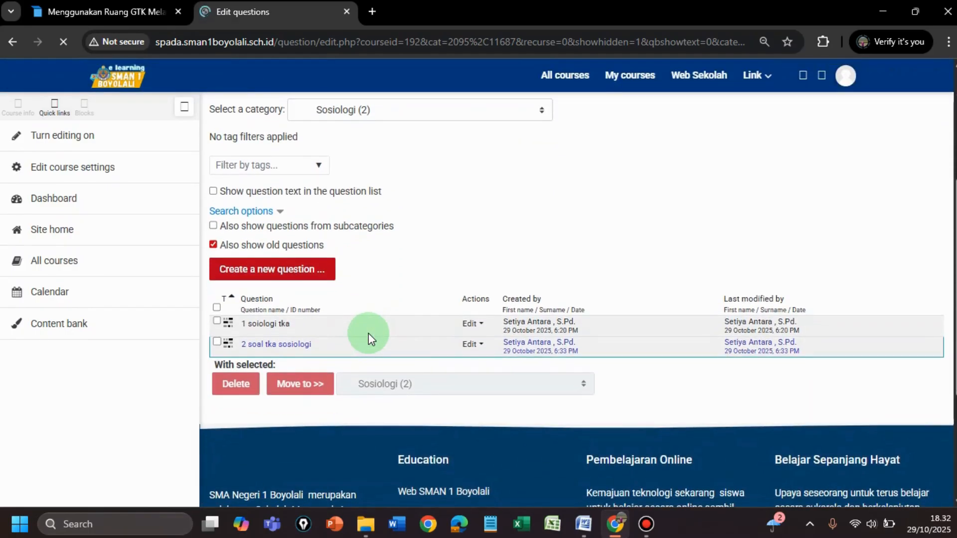
{"action": "left_click", "coordinate": [471, 344]}
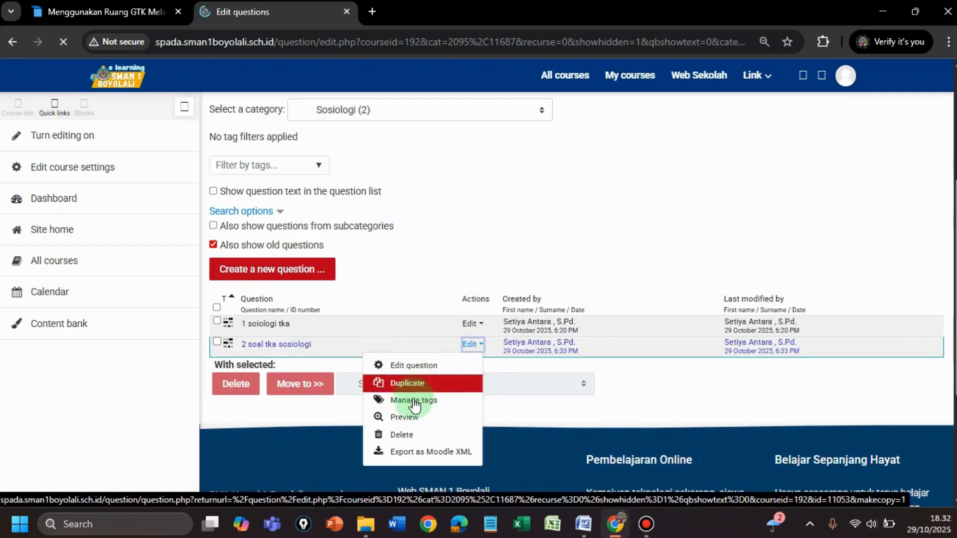
{"action": "left_click", "coordinate": [406, 418]}
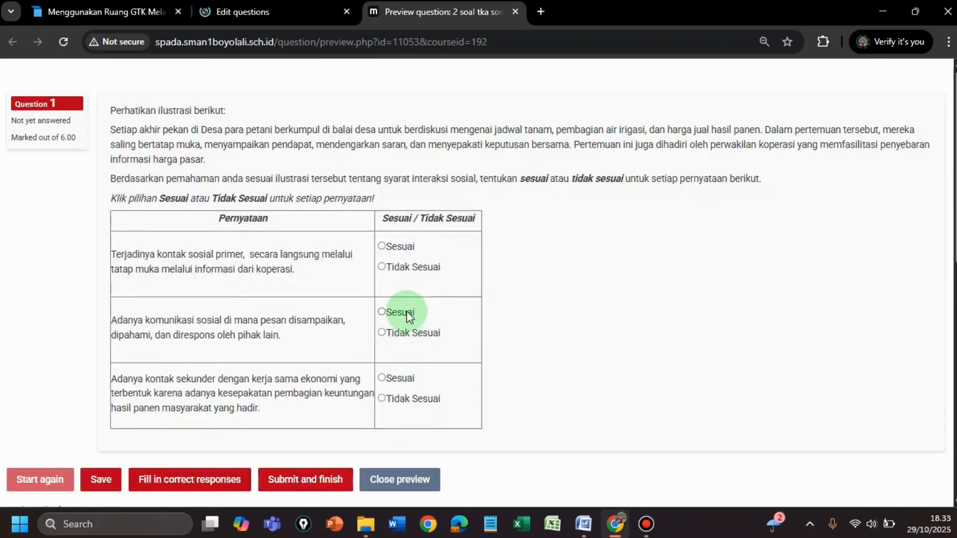
Step: Try the previewed answers Tidak Sesuai, Sesuai and Tidak Sesuai for the three statements, and close the preview without submitting
{"action": "scroll", "coordinate": [409, 315], "scroll_direction": "down", "scroll_amount": 1}
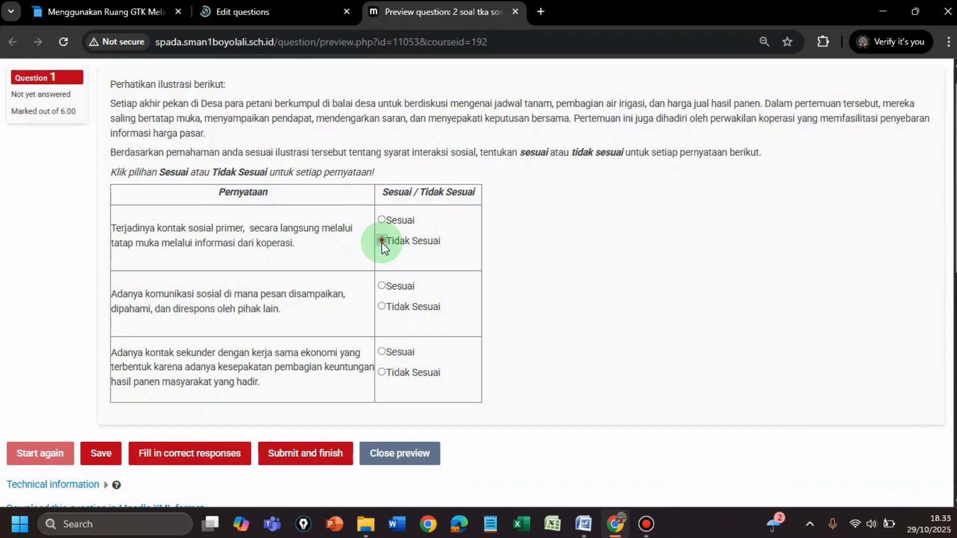
{"action": "left_click", "coordinate": [386, 287]}
{"action": "left_click", "coordinate": [385, 375]}
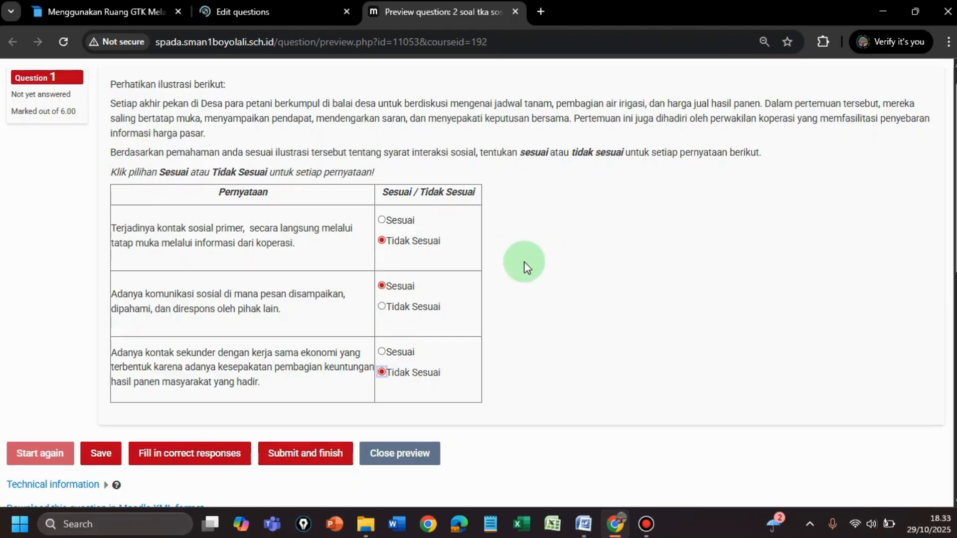
{"action": "left_click", "coordinate": [414, 462]}
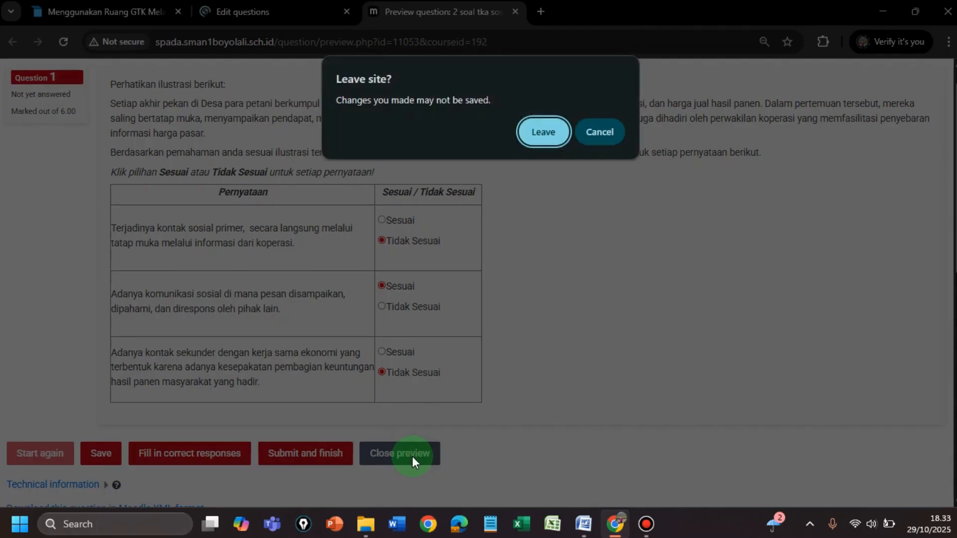
{"action": "left_click", "coordinate": [539, 140]}
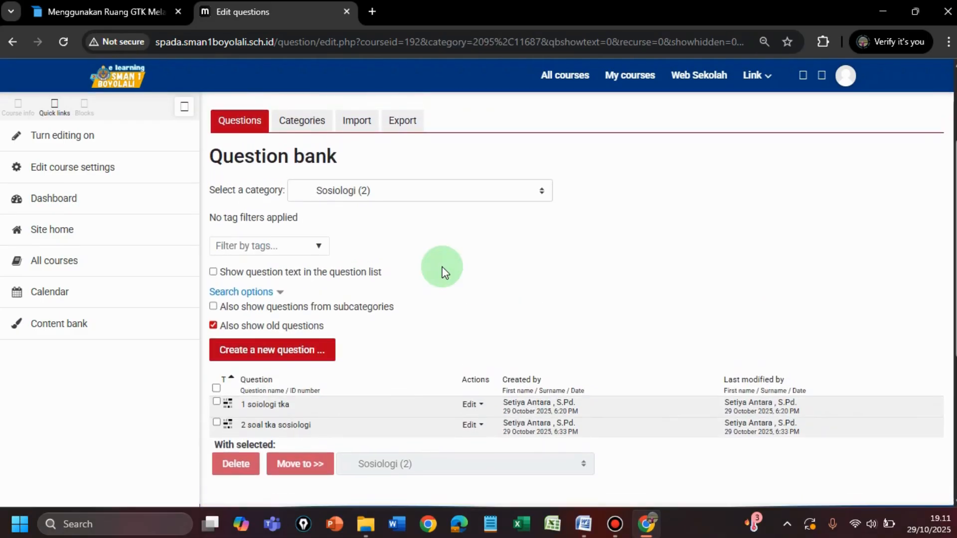
Step: Enter the PEMBINAAN TKA course from the TKA (TEST KEMAMPUAN AKADEMIK) course category
{"action": "left_click", "coordinate": [68, 275]}
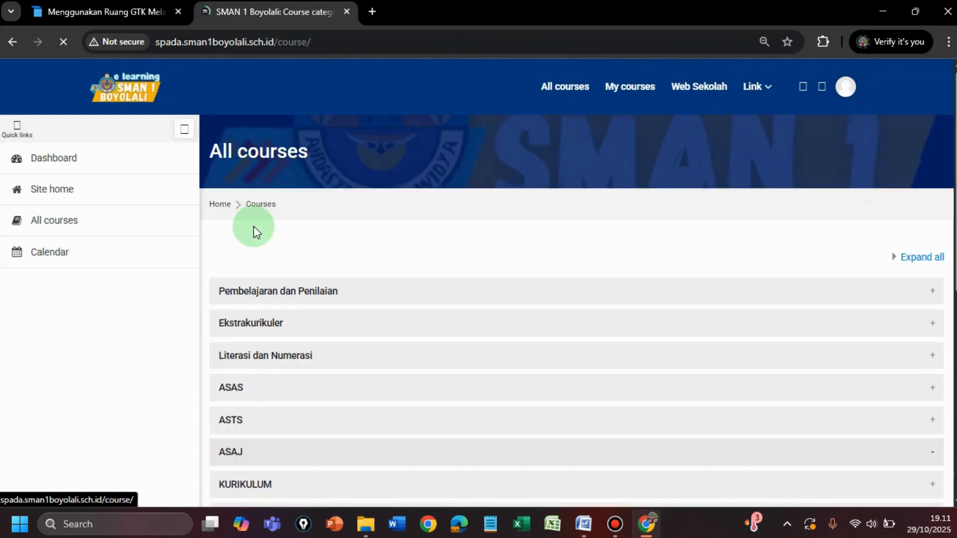
{"action": "scroll", "coordinate": [348, 229], "scroll_direction": "down", "scroll_amount": 2}
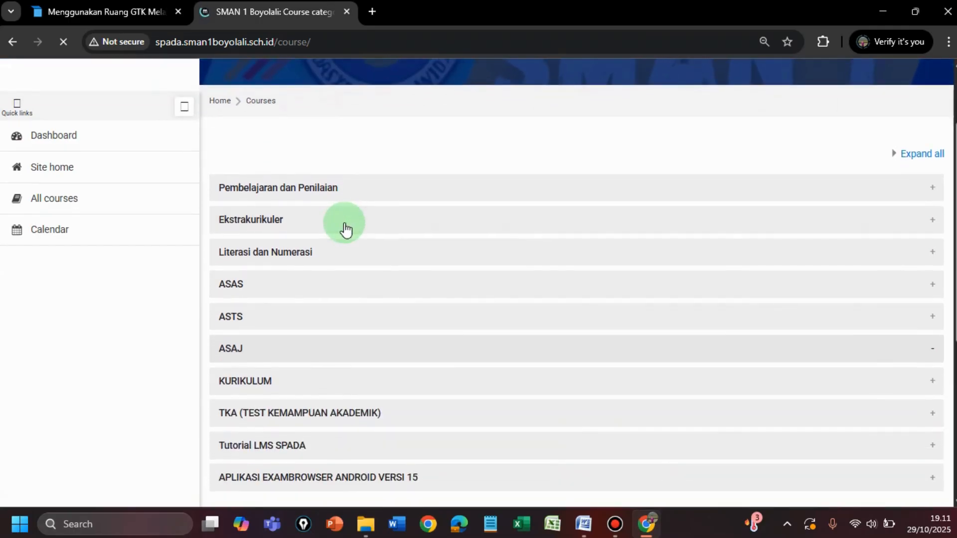
{"action": "scroll", "coordinate": [346, 230], "scroll_direction": "down", "scroll_amount": 2}
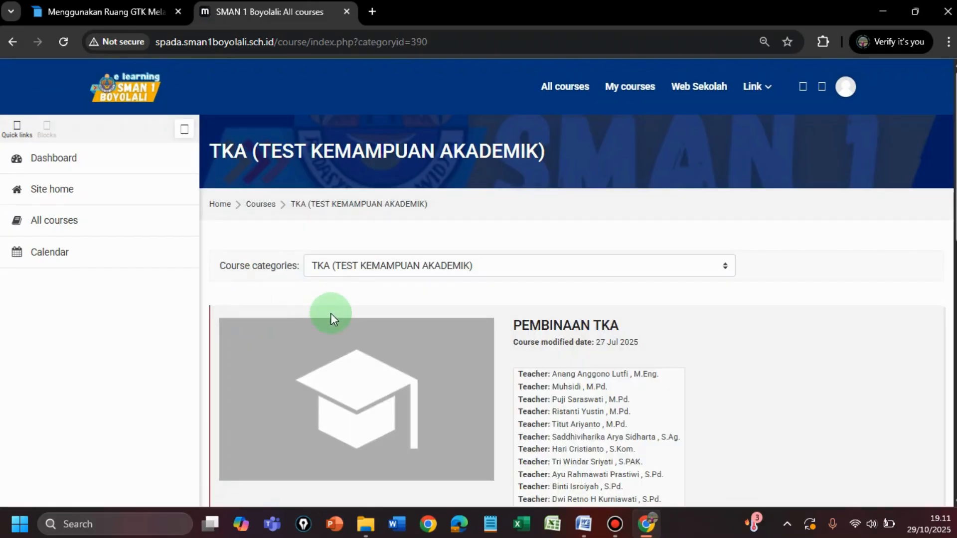
{"action": "scroll", "coordinate": [330, 313], "scroll_direction": "down", "scroll_amount": 3}
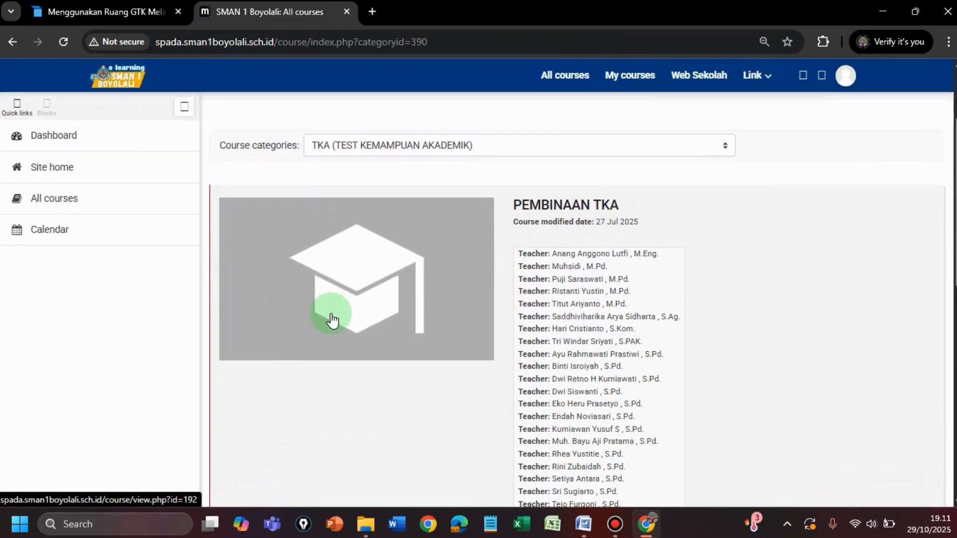
{"action": "scroll", "coordinate": [331, 313], "scroll_direction": "down", "scroll_amount": 5}
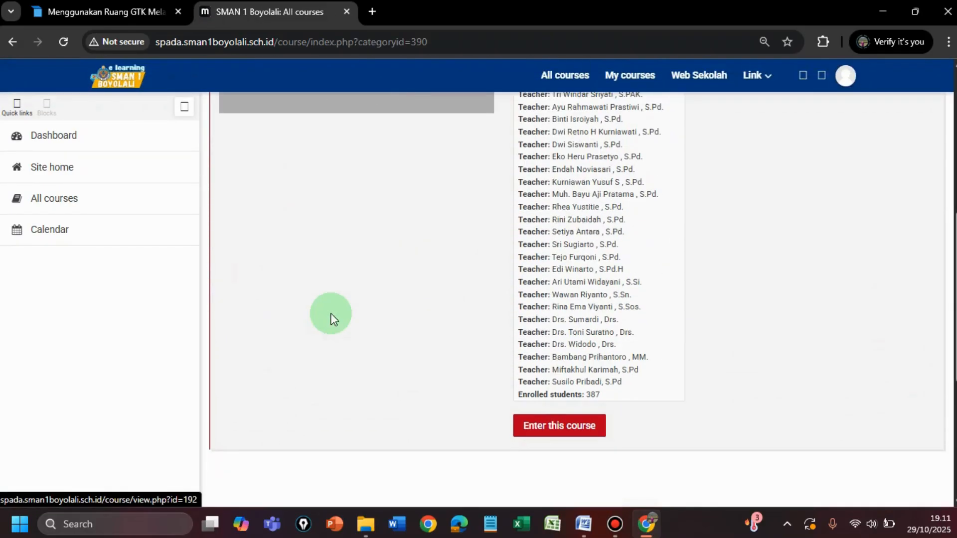
{"action": "left_click", "coordinate": [544, 429]}
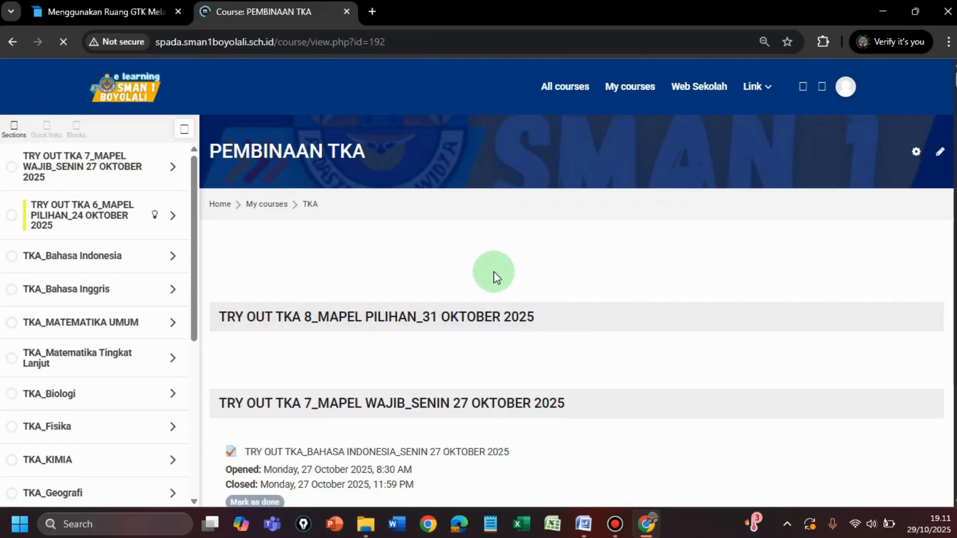
Step: Turn on editing for the PEMBINAAN TKA course
{"action": "scroll", "coordinate": [494, 277], "scroll_direction": "down", "scroll_amount": 1}
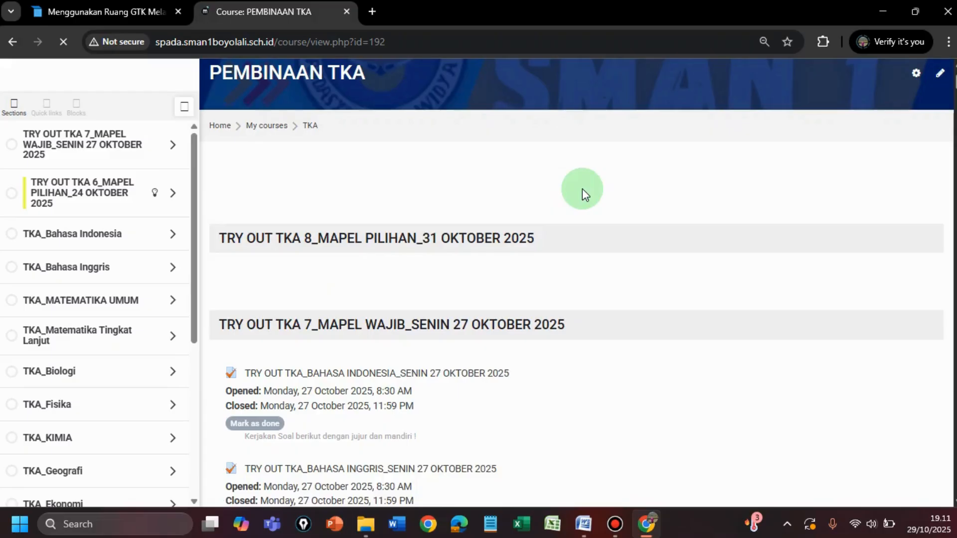
{"action": "scroll", "coordinate": [582, 188], "scroll_direction": "up", "scroll_amount": 1}
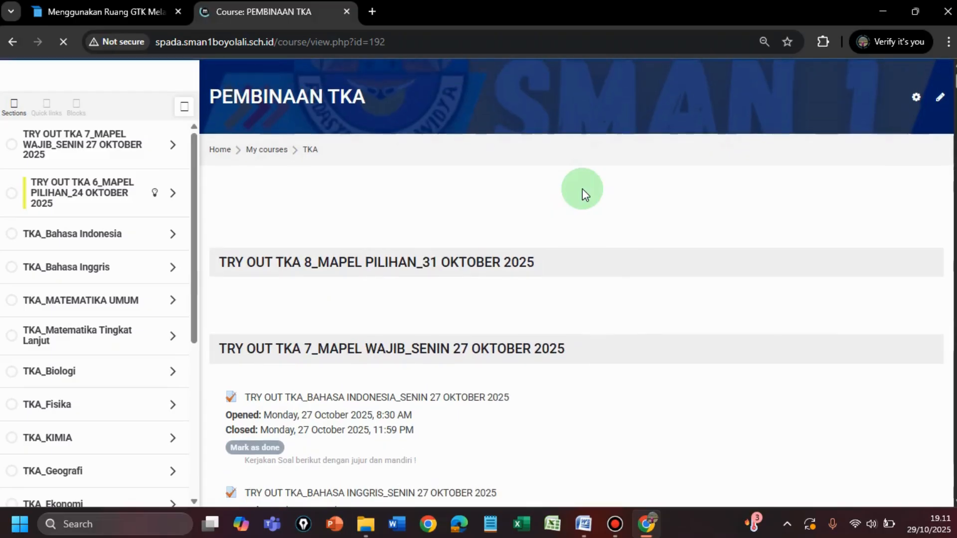
{"action": "left_click", "coordinate": [941, 102]}
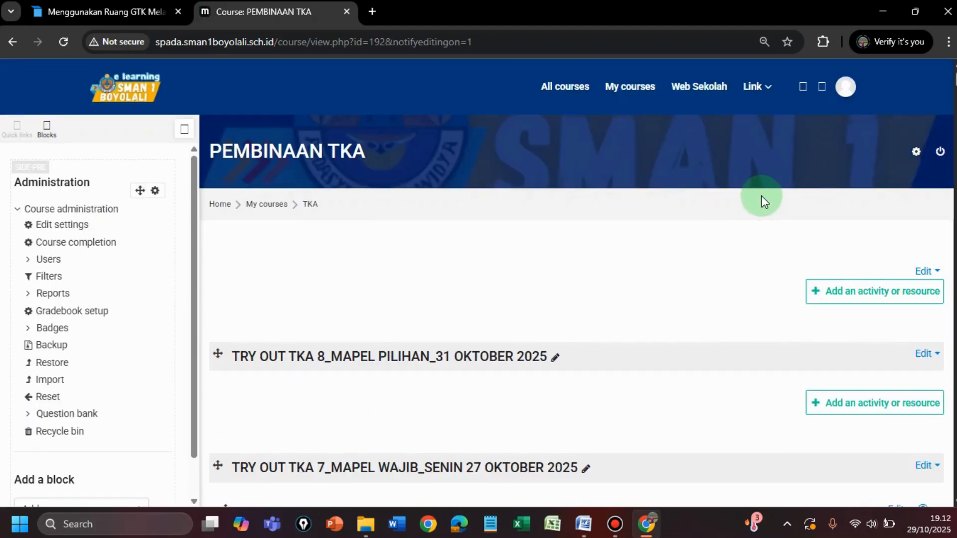
Step: Add a new Quiz activity to the TRY OUT TKA 8_MAPEL PILIHAN_31 OKTOBER 2025 section
{"action": "scroll", "coordinate": [763, 199], "scroll_direction": "down", "scroll_amount": 1}
{"action": "scroll", "coordinate": [489, 333], "scroll_direction": "down", "scroll_amount": 1}
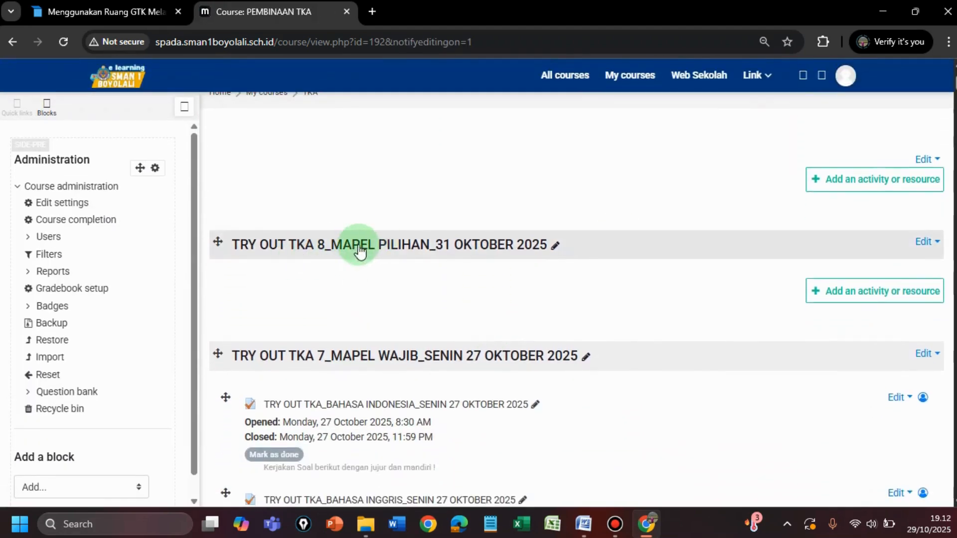
{"action": "left_click", "coordinate": [843, 298]}
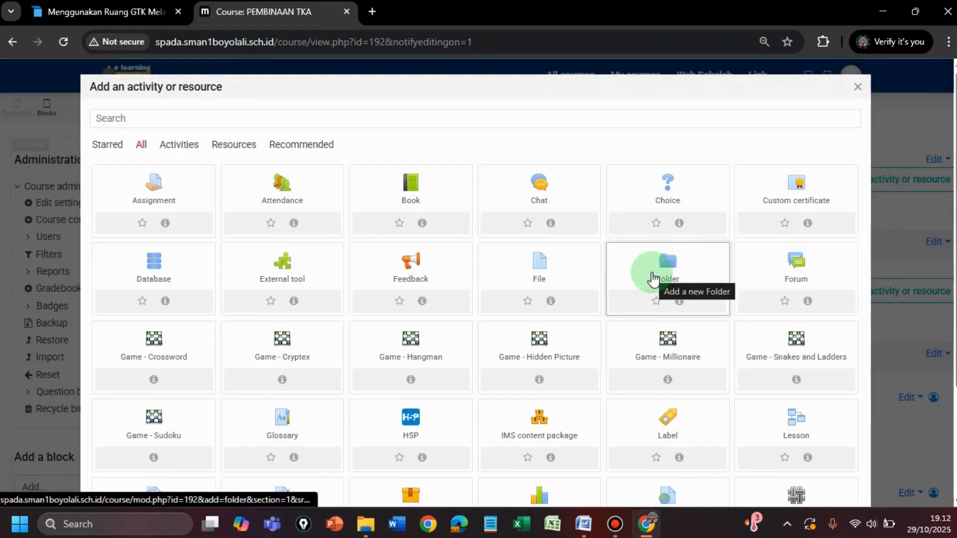
{"action": "scroll", "coordinate": [653, 280], "scroll_direction": "down", "scroll_amount": 2}
{"action": "scroll", "coordinate": [651, 273], "scroll_direction": "down", "scroll_amount": 2}
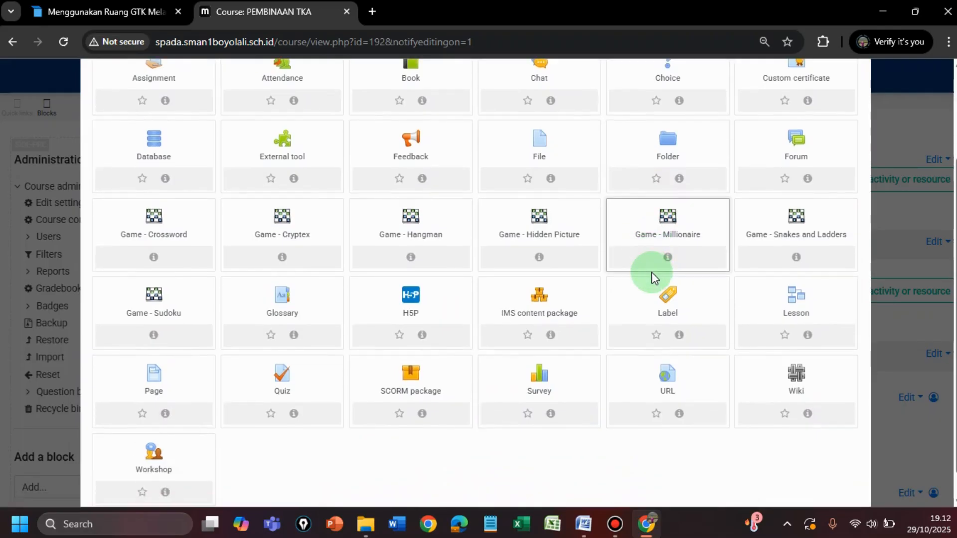
{"action": "left_click", "coordinate": [282, 380]}
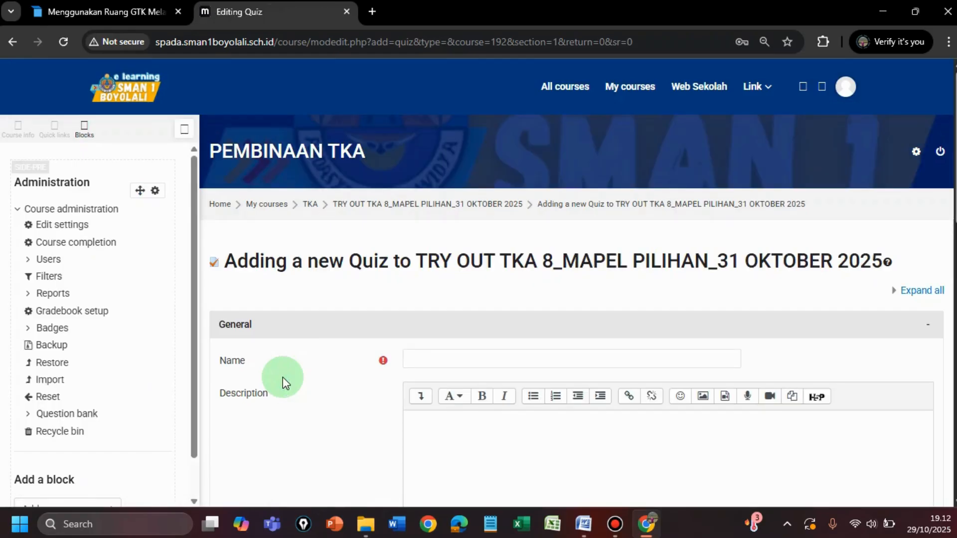
Step: Name the quiz "TRY OUT TKA_MAPEL SOSIOLOGI_31 OKTOBER 2025"
{"action": "scroll", "coordinate": [426, 337], "scroll_direction": "down", "scroll_amount": 2}
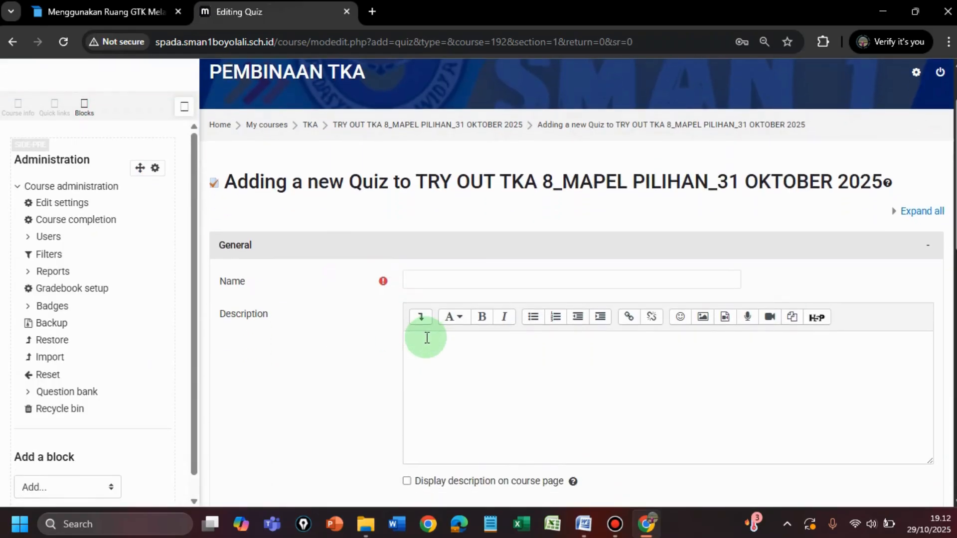
{"action": "left_click", "coordinate": [434, 232]}
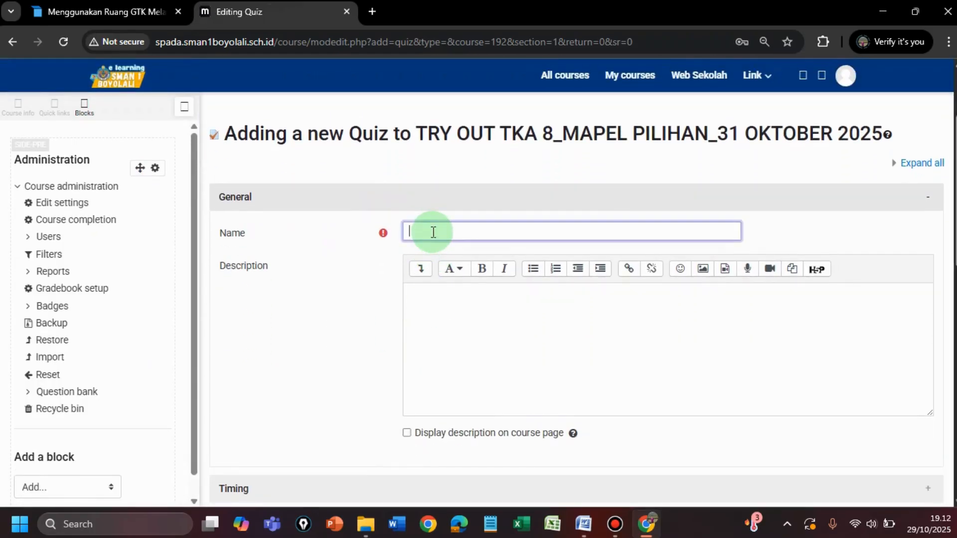
{"action": "type", "text": "Tr"}
{"action": "key", "text": "BackSpace"}
{"action": "key", "text": "BackSpace"}
{"action": "type", "text": "R"}
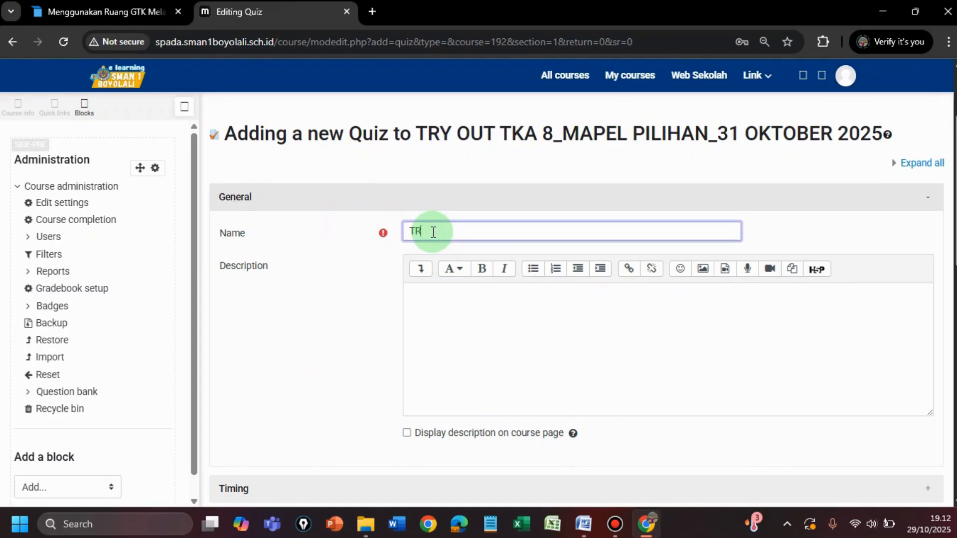
{"action": "type", "text": "Y OUT TKA_PA"}
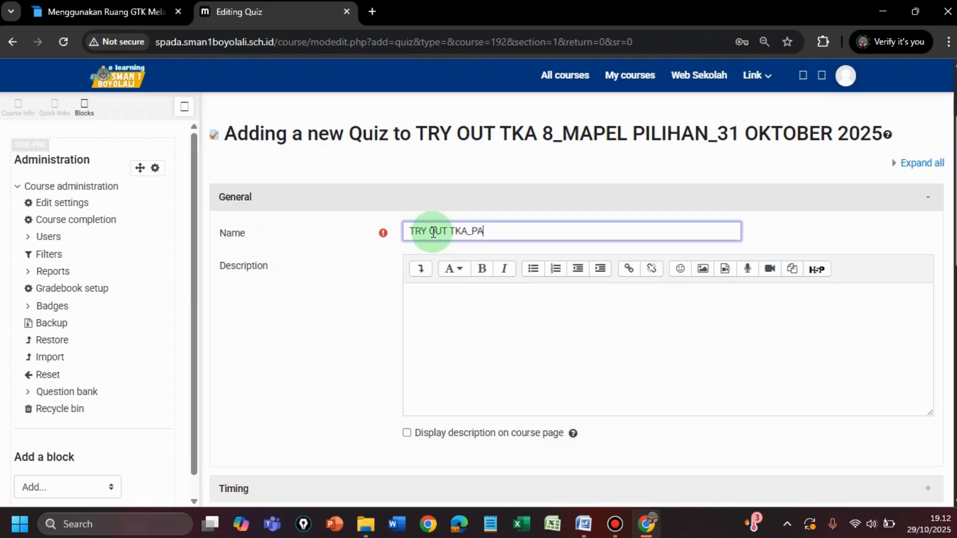
{"action": "key", "text": "BackSpace"}
{"action": "key", "text": "BackSpace"}
{"action": "type", "text": "MAPEL SOSIOLOG"}
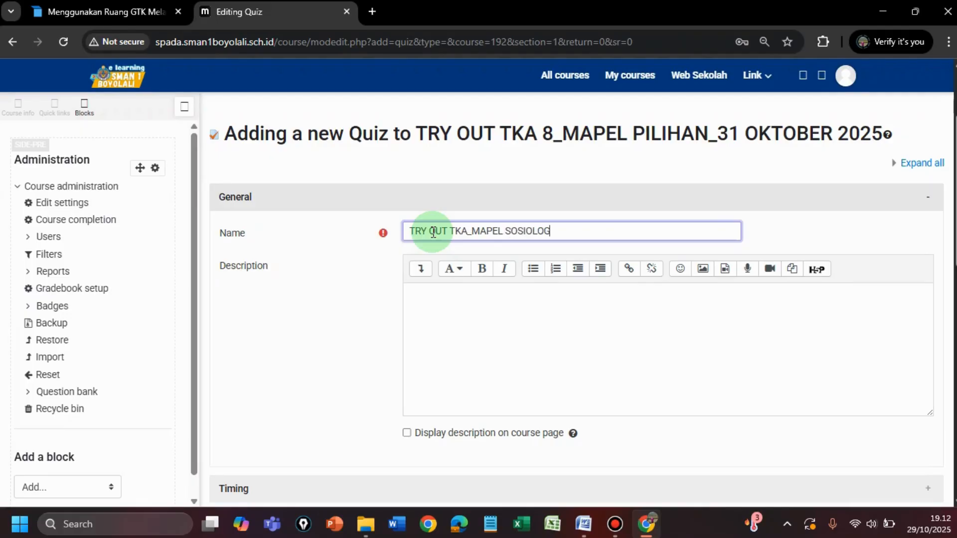
{"action": "type", "text": "I_31 OKTOBER 2025"}
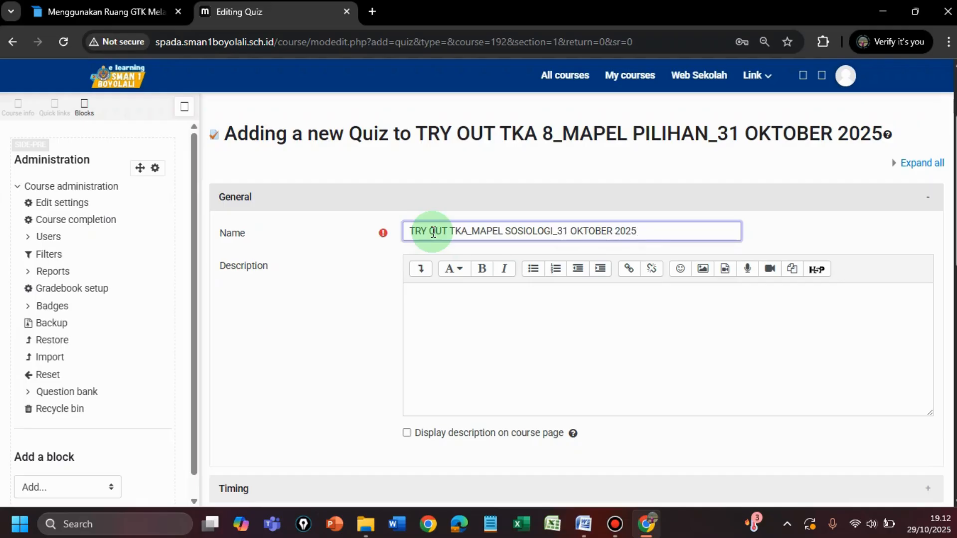
Step: Enter the quiz description "Kerjakan soal berikut dengan jujur dan mandiri !" and have it displayed on the course page
{"action": "left_click", "coordinate": [421, 300]}
{"action": "type", "text": "ke"}
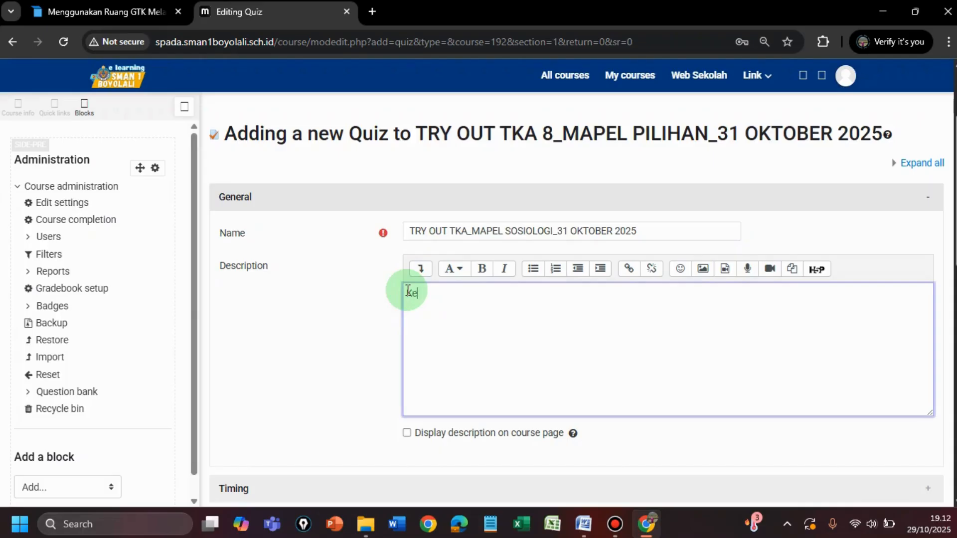
{"action": "type", "text": "rjakan soal "}
{"action": "type", "text": "berikut dengan"}
{"action": "type", "text": " b"}
{"action": "type", "text": "juju"}
{"action": "type", "text": "r"}
{"action": "type", "text": " dan ma"}
{"action": "type", "text": "nd"}
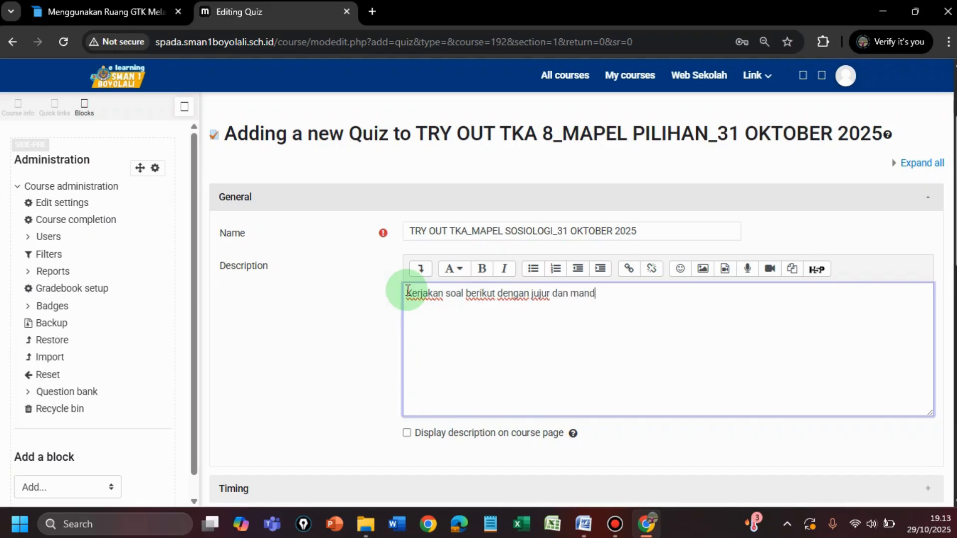
{"action": "type", "text": "iri !"}
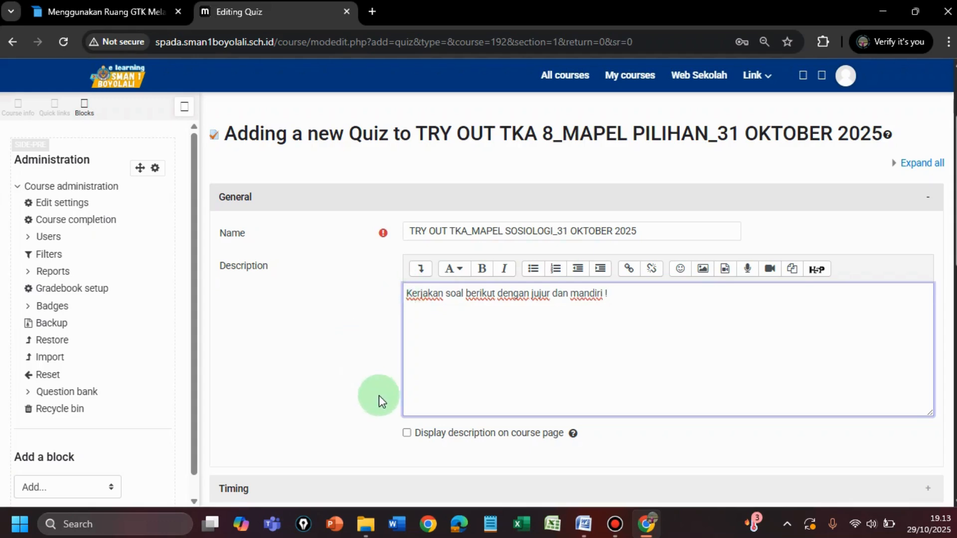
{"action": "left_click", "coordinate": [407, 434]}
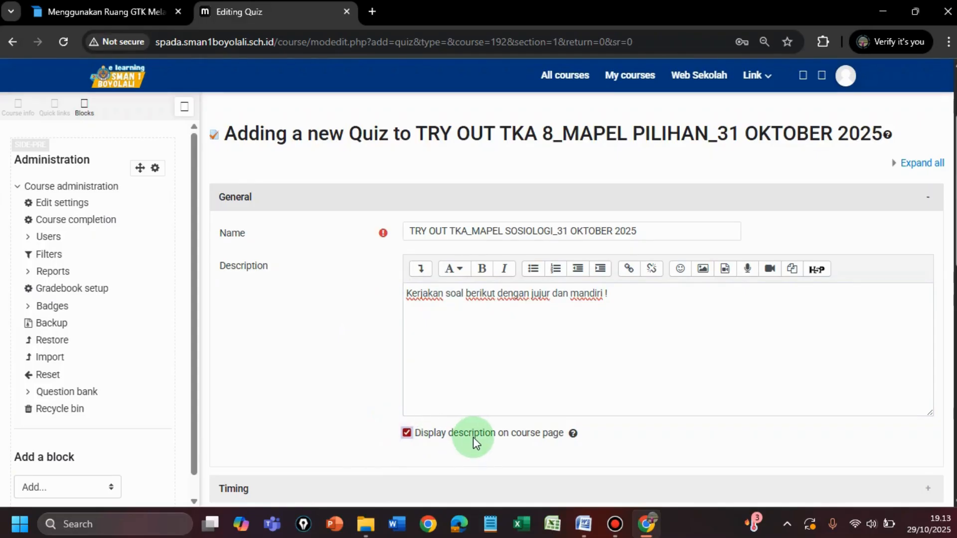
Step: Enable the quiz's opening date in the Timing settings and set its day to 31 October 2025
{"action": "scroll", "coordinate": [476, 444], "scroll_direction": "down", "scroll_amount": 1}
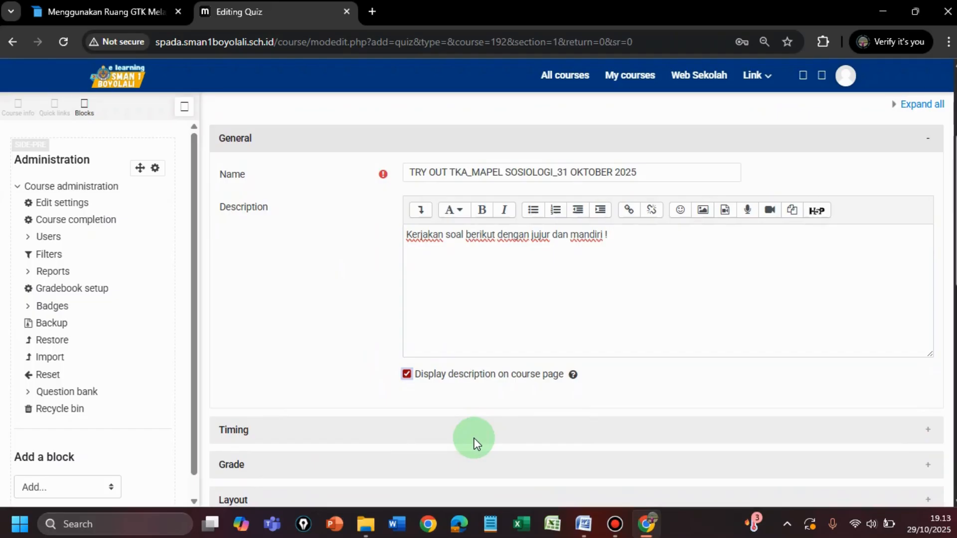
{"action": "scroll", "coordinate": [474, 444], "scroll_direction": "down", "scroll_amount": 1}
{"action": "scroll", "coordinate": [474, 444], "scroll_direction": "down", "scroll_amount": 1}
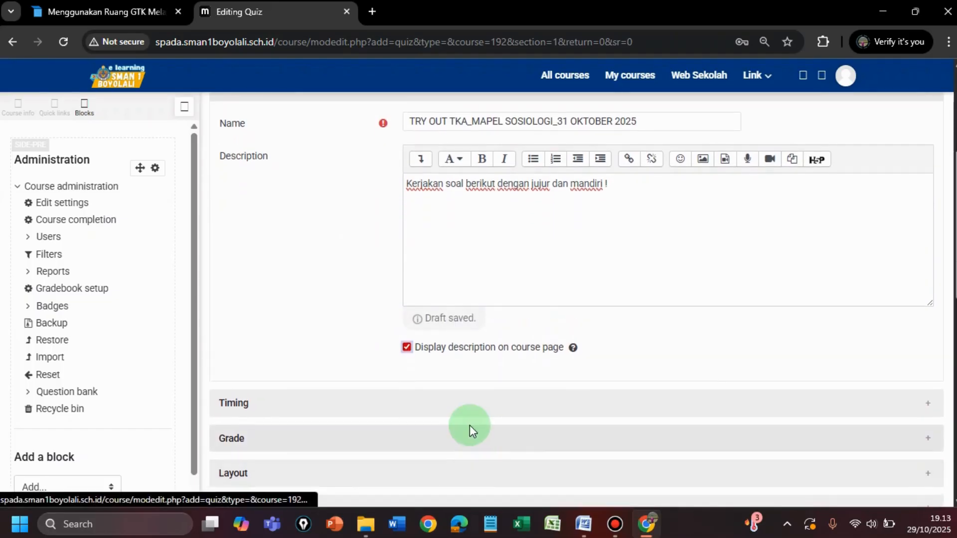
{"action": "scroll", "coordinate": [470, 428], "scroll_direction": "down", "scroll_amount": 2}
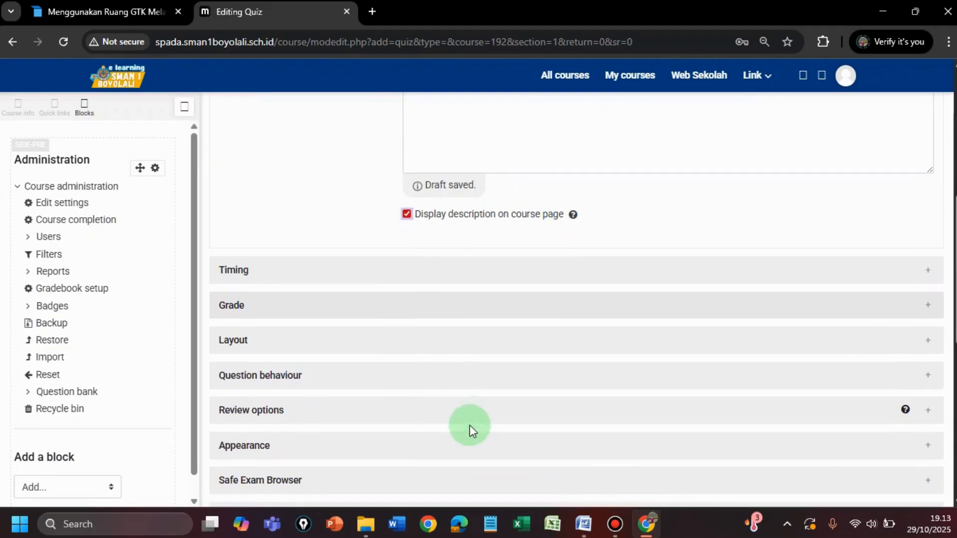
{"action": "left_click", "coordinate": [242, 275]}
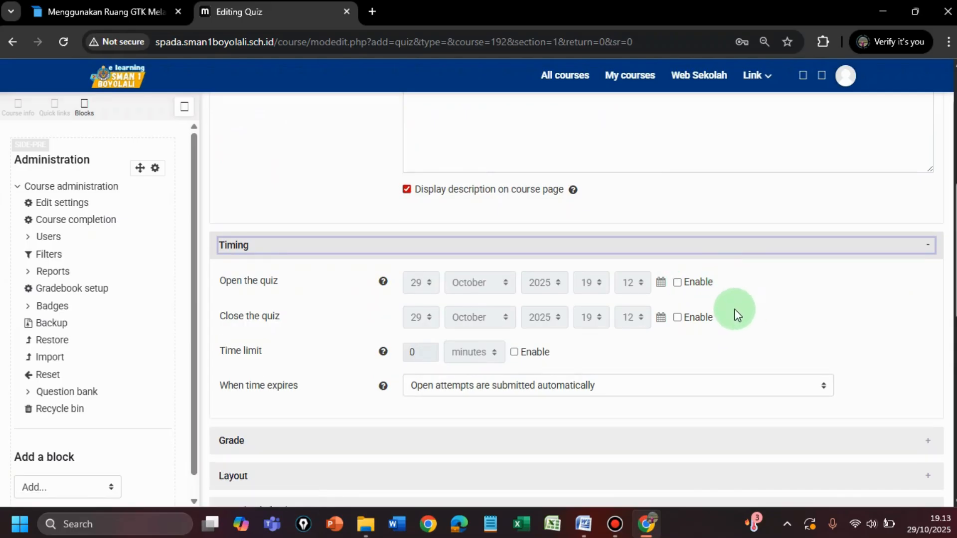
{"action": "left_click", "coordinate": [677, 283]}
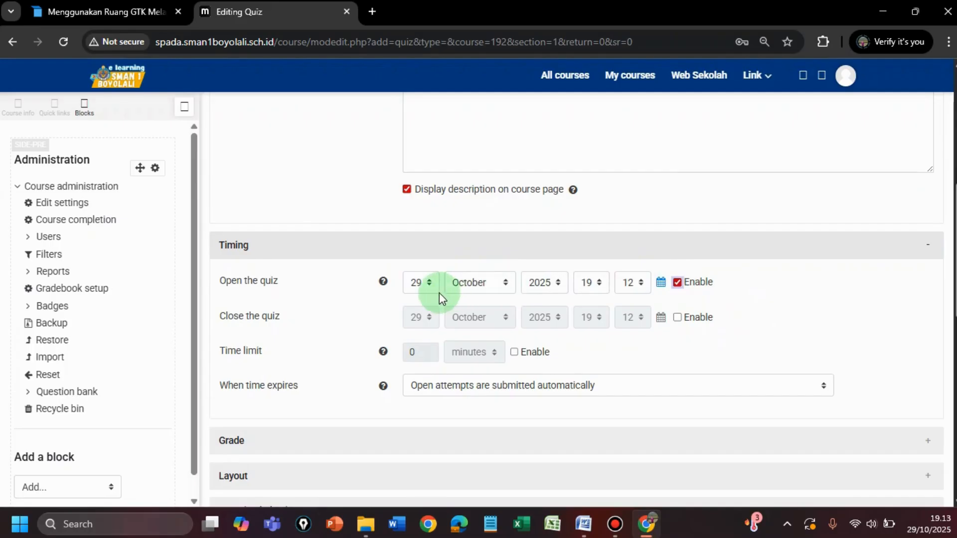
{"action": "left_click", "coordinate": [430, 286]}
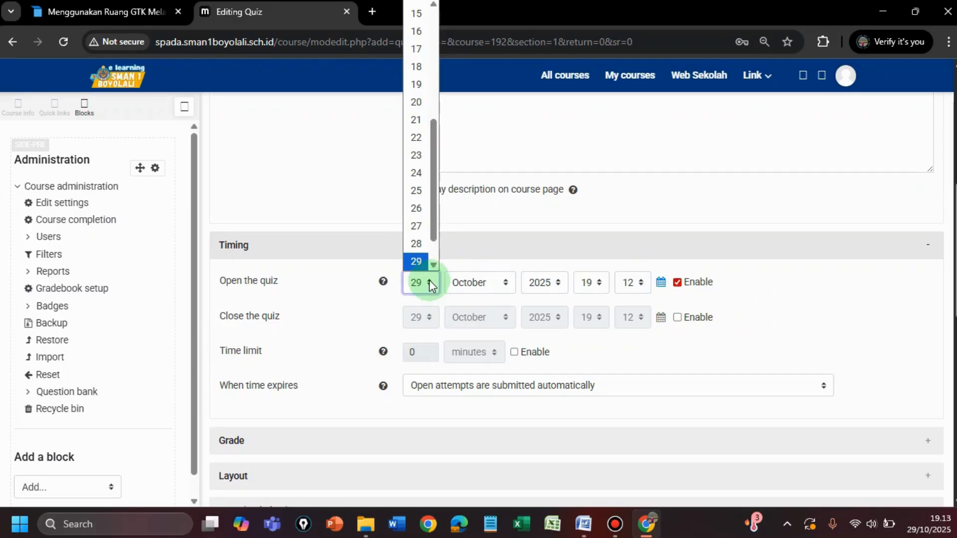
{"action": "left_click_drag", "start_coordinate": [435, 216], "coordinate": [439, 240]}
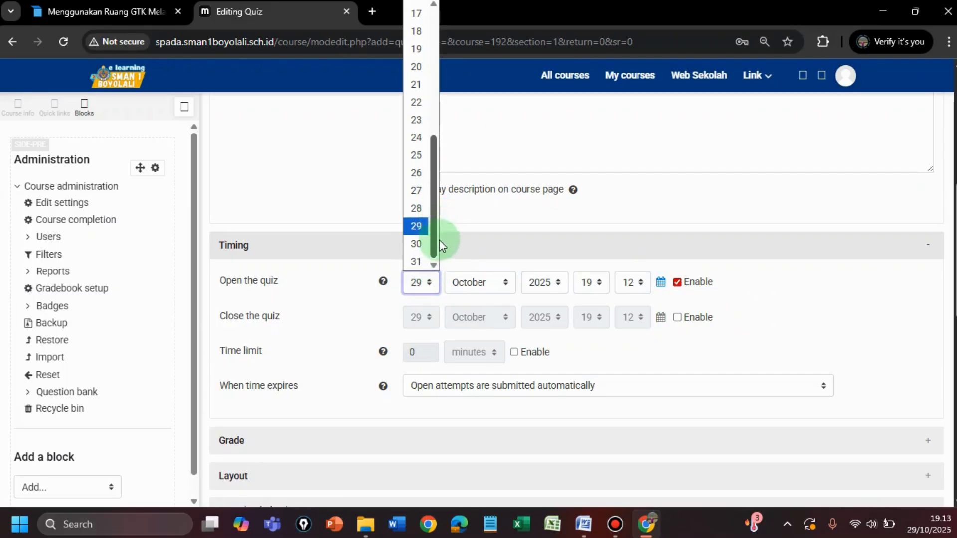
{"action": "left_click", "coordinate": [417, 262]}
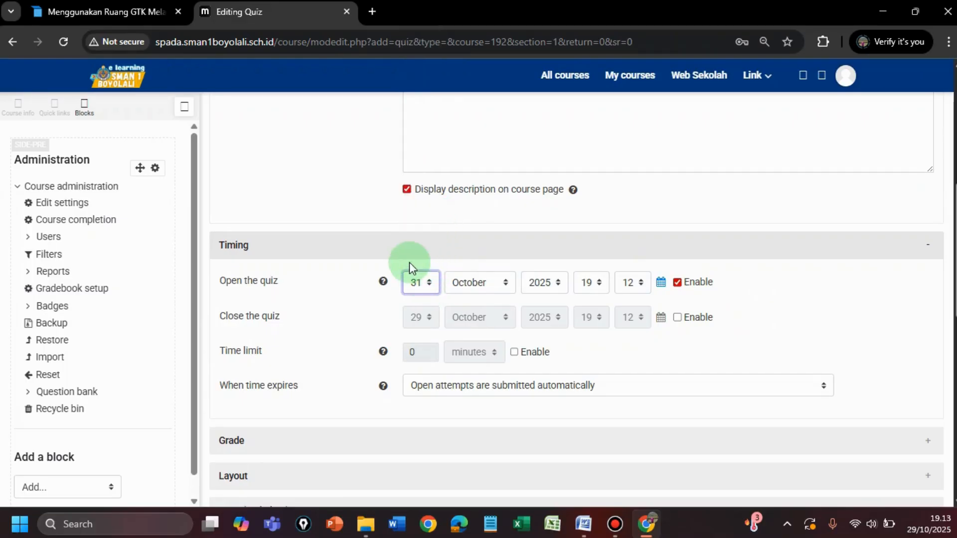
Step: Set the quiz's opening time to 08:00
{"action": "left_click", "coordinate": [601, 283]}
{"action": "left_click_drag", "start_coordinate": [605, 220], "coordinate": [617, 126]}
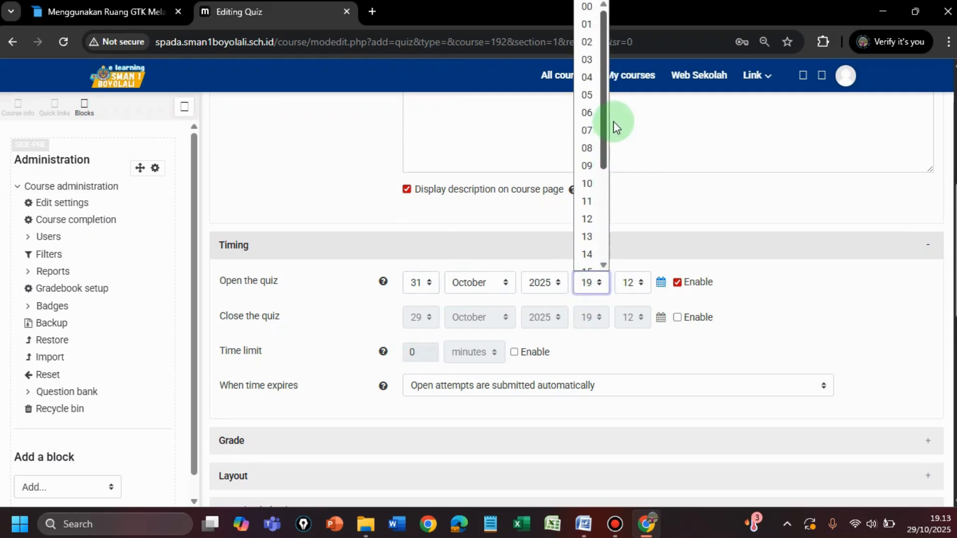
{"action": "scroll", "coordinate": [598, 139], "scroll_direction": "down", "scroll_amount": 2}
{"action": "left_click", "coordinate": [587, 67]}
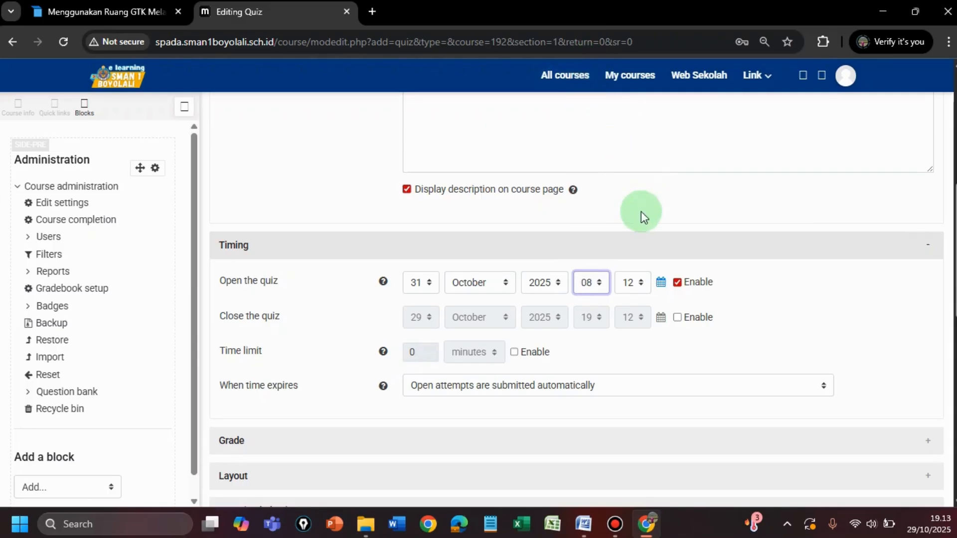
{"action": "left_click", "coordinate": [639, 283]}
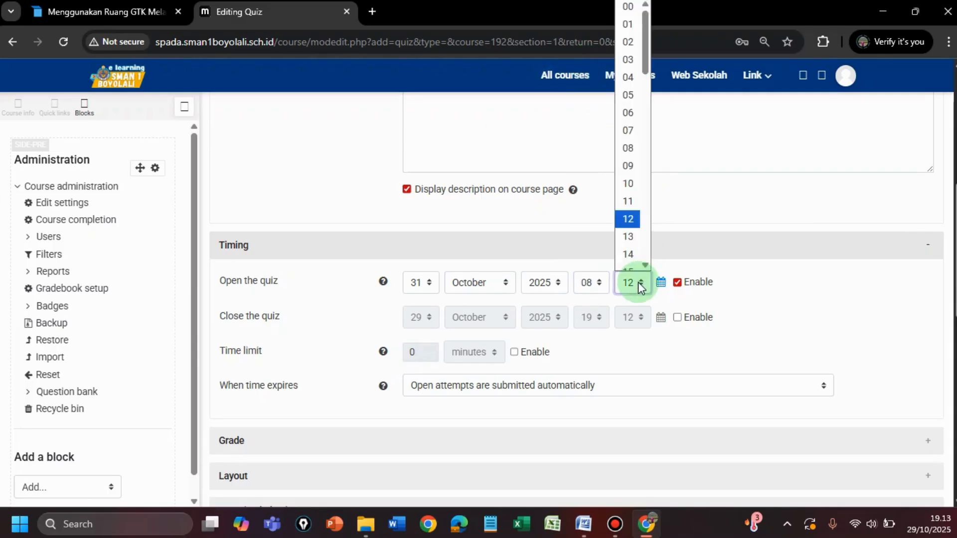
{"action": "left_click", "coordinate": [631, 6]}
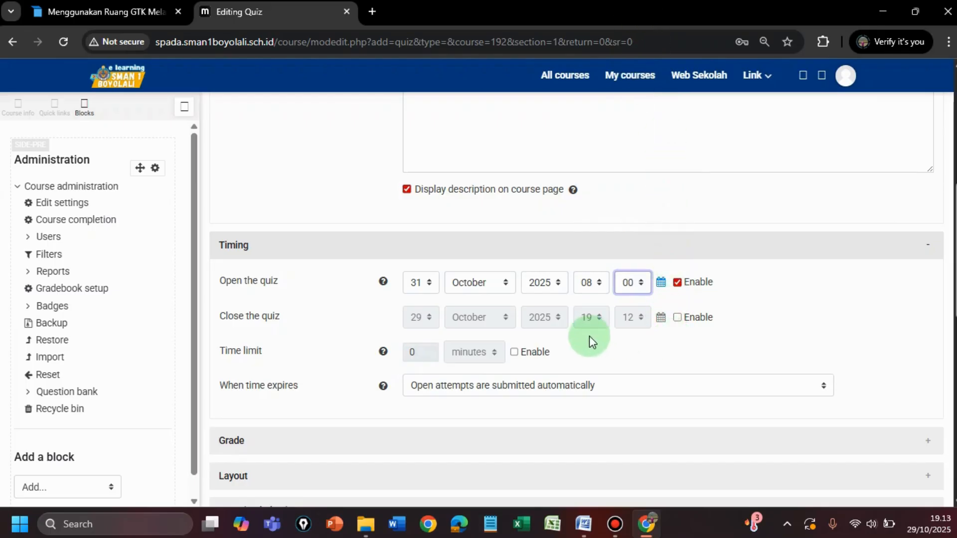
Step: Enable the quiz's closing date and set its day to 31 October 2025
{"action": "left_click", "coordinate": [678, 318]}
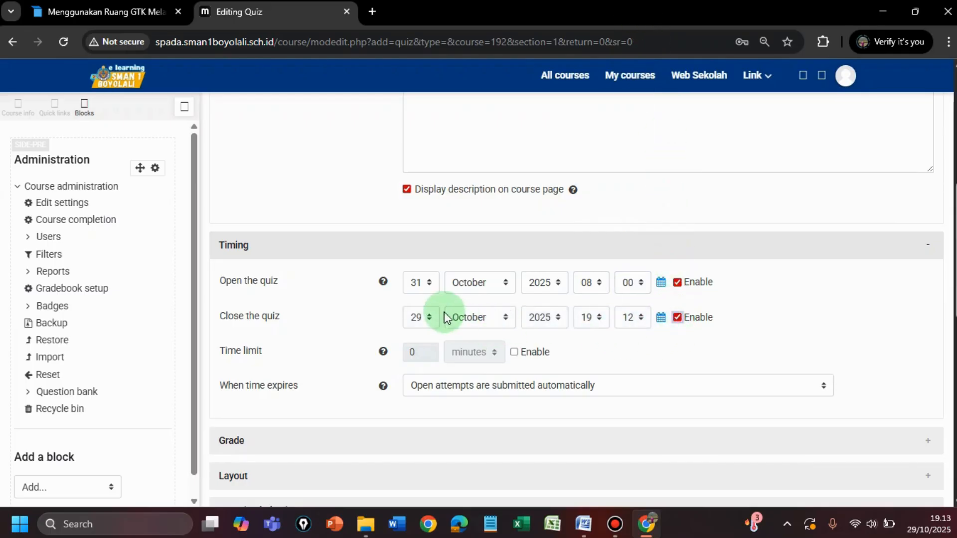
{"action": "left_click", "coordinate": [428, 317]}
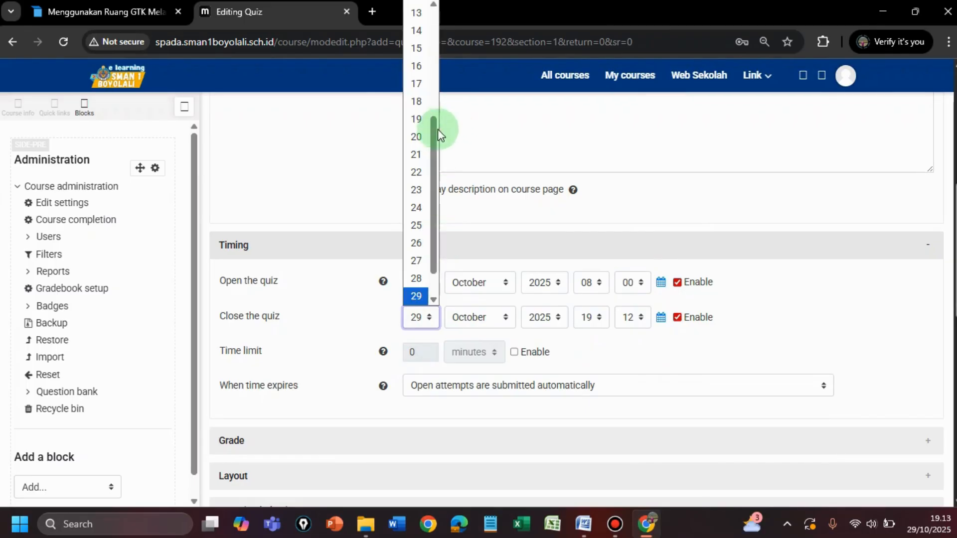
{"action": "scroll", "coordinate": [433, 230], "scroll_direction": "down", "scroll_amount": 1}
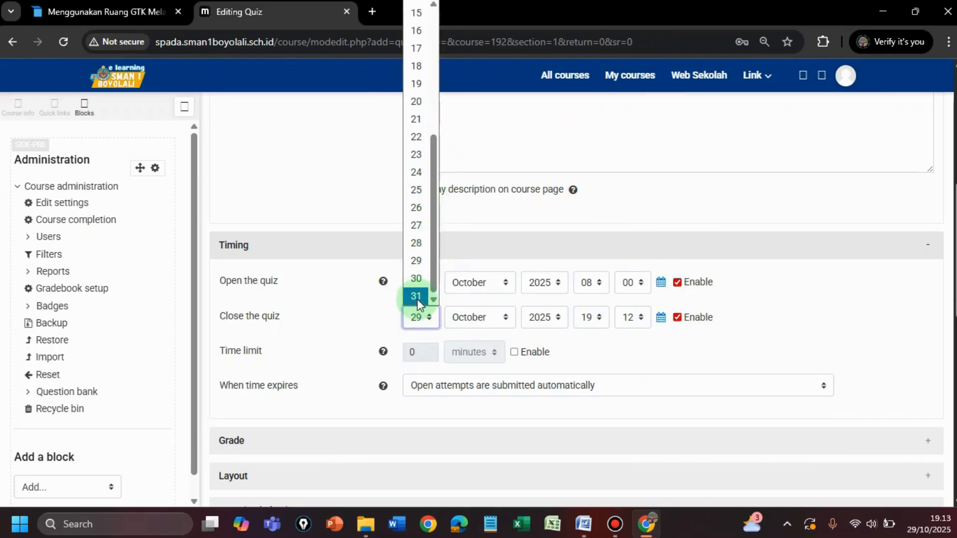
{"action": "left_click", "coordinate": [417, 296]}
Step: Set the quiz's closing time to 11:45 and enable a time limit of 60 minutes
{"action": "left_click", "coordinate": [603, 314]}
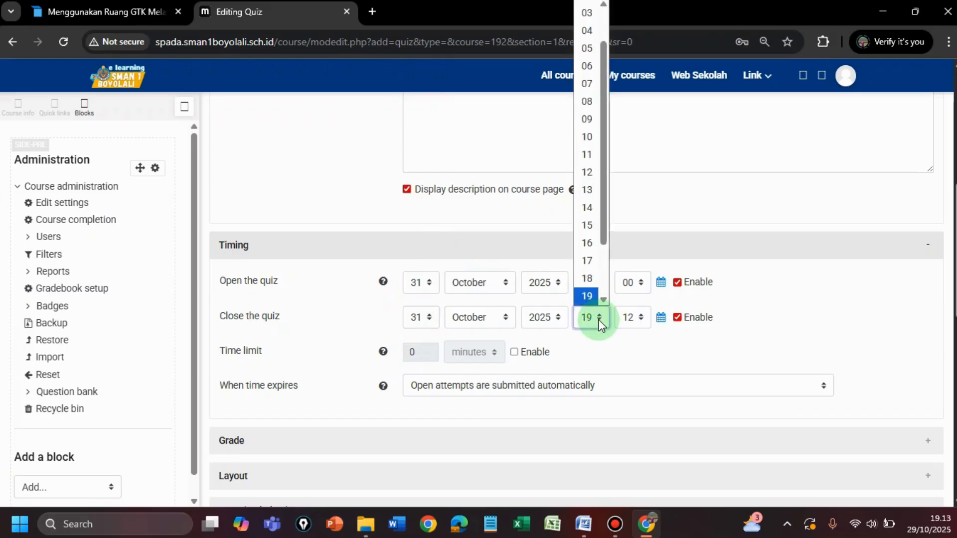
{"action": "left_click_drag", "start_coordinate": [602, 229], "coordinate": [603, 287]}
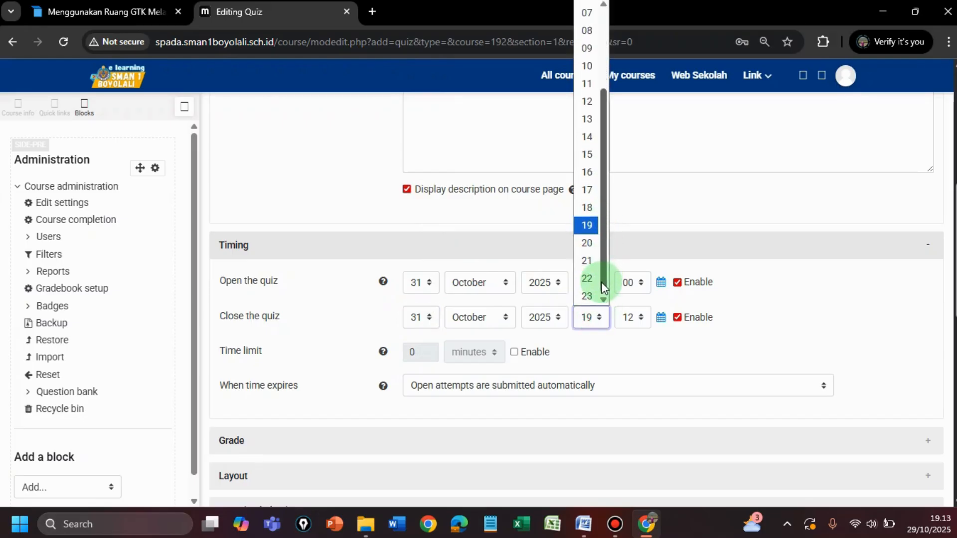
{"action": "left_click", "coordinate": [589, 84]}
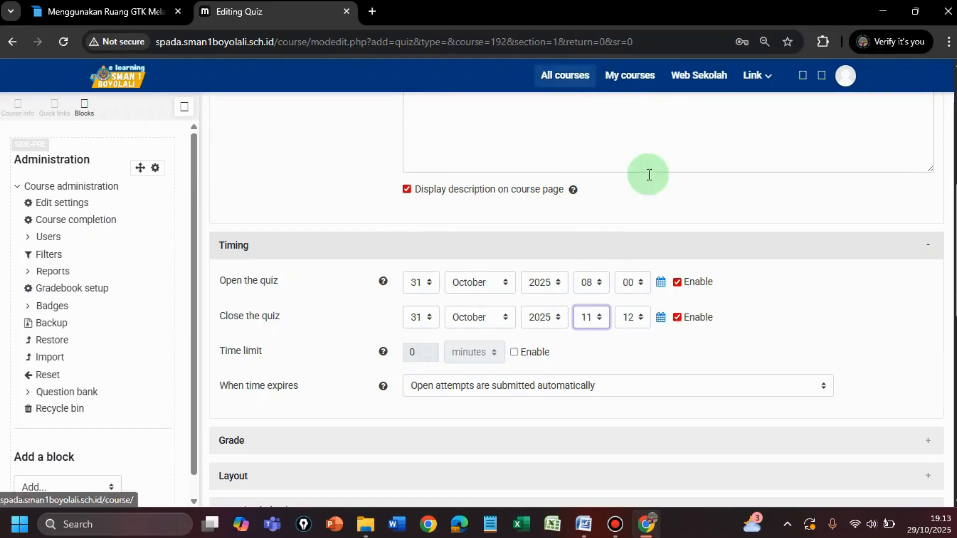
{"action": "left_click", "coordinate": [642, 327]}
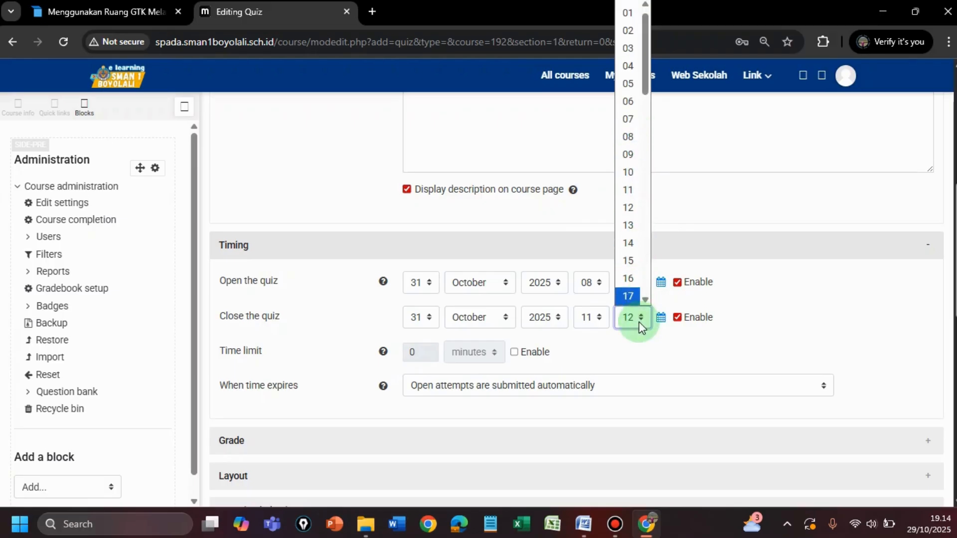
{"action": "left_click_drag", "start_coordinate": [645, 79], "coordinate": [648, 214]}
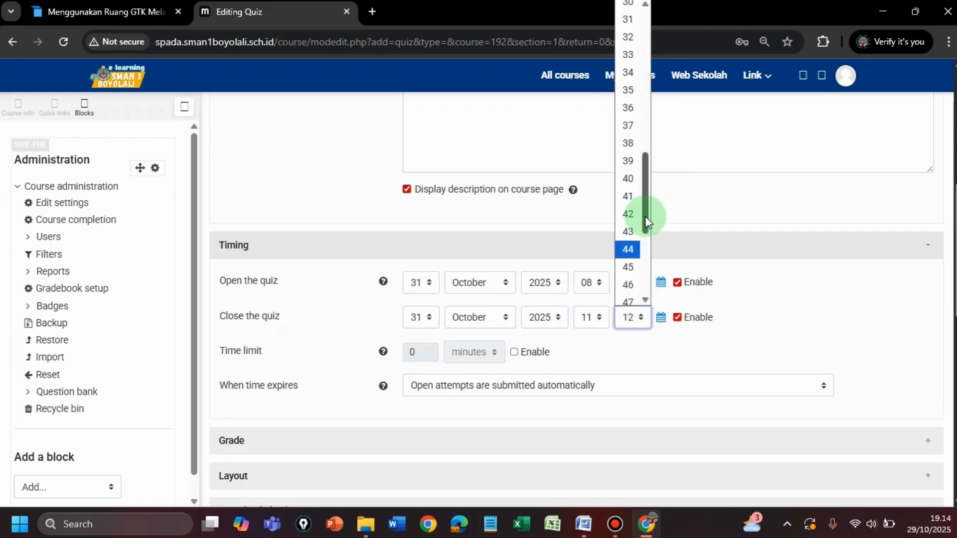
{"action": "left_click", "coordinate": [633, 261]}
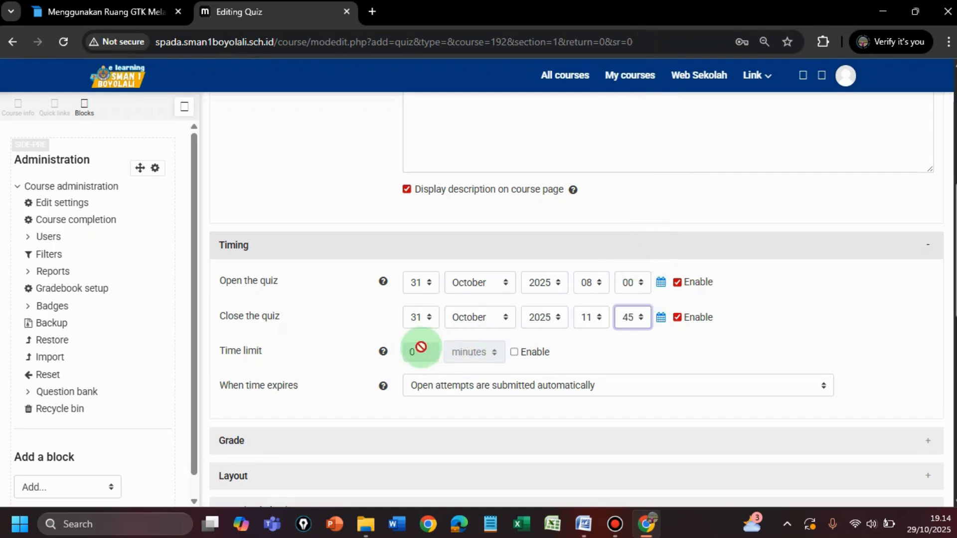
{"action": "left_click", "coordinate": [514, 352]}
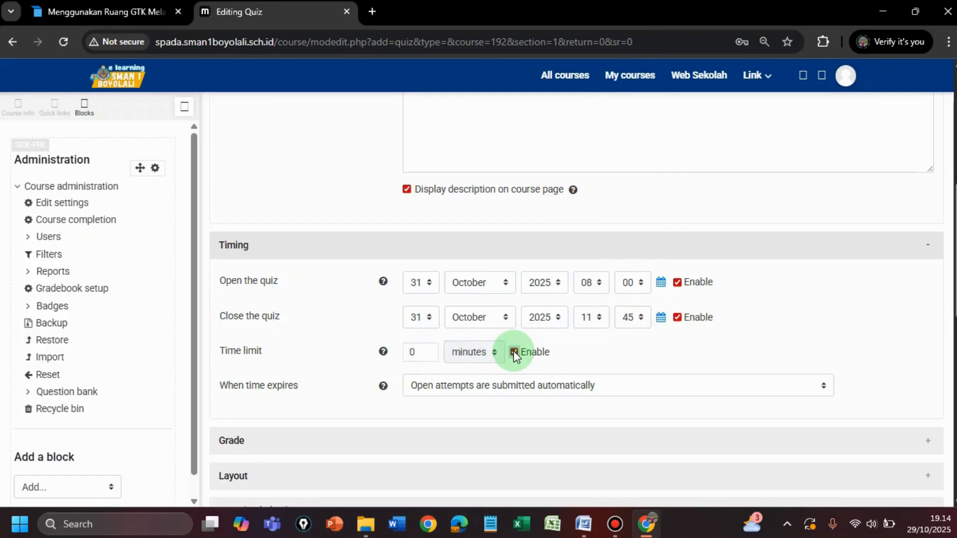
{"action": "left_click", "coordinate": [414, 350]}
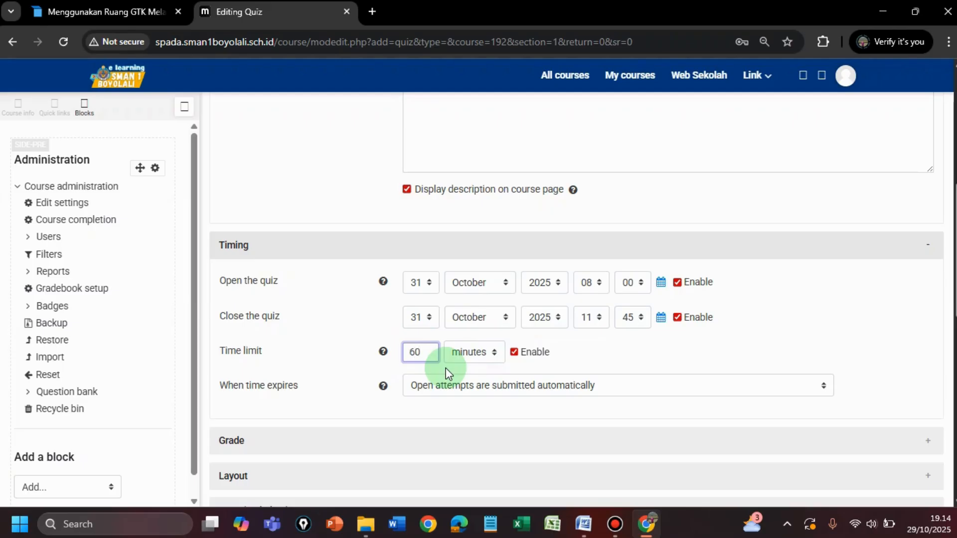
Step: In the Grade settings, set the grade to pass to 7 and the attempts allowed to 1
{"action": "left_click_drag", "start_coordinate": [956, 261], "coordinate": [956, 309]}
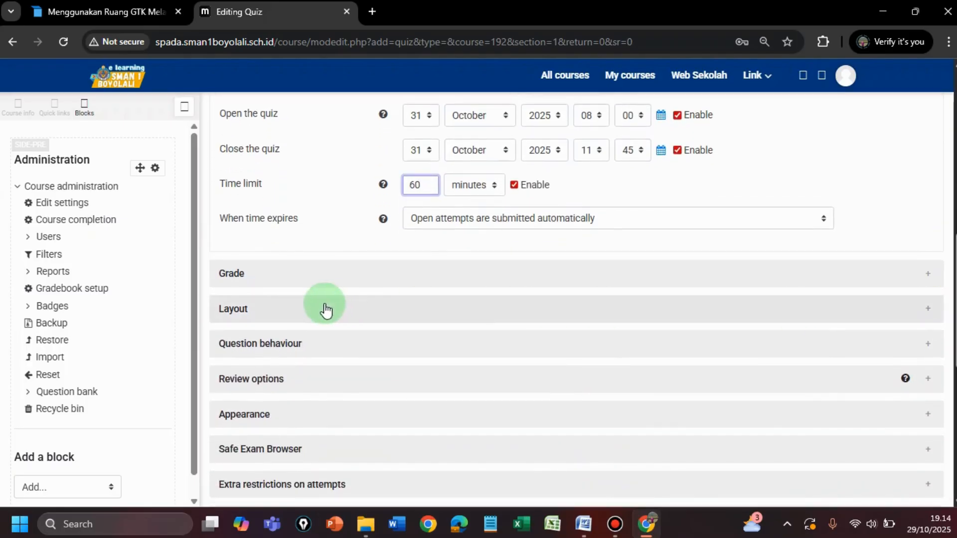
{"action": "left_click", "coordinate": [246, 282]}
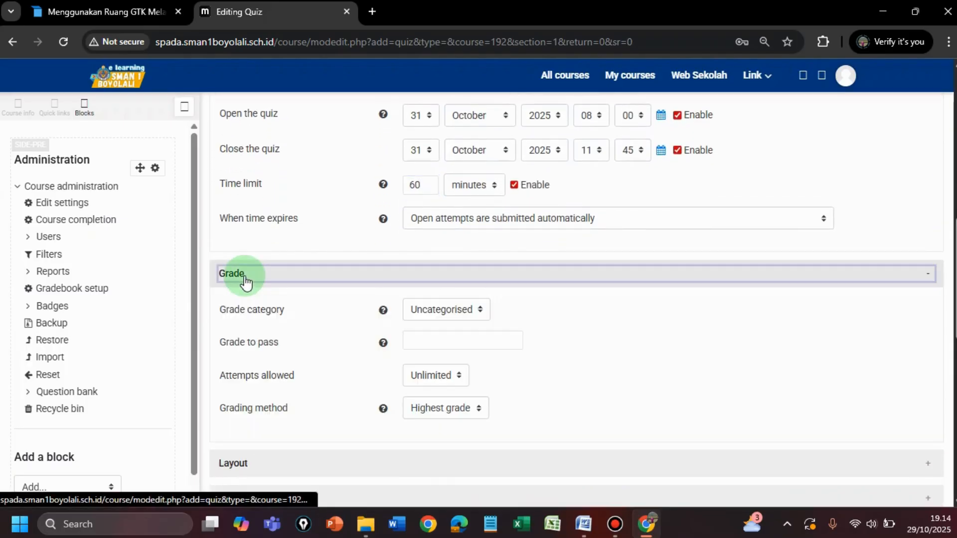
{"action": "left_click", "coordinate": [419, 340]}
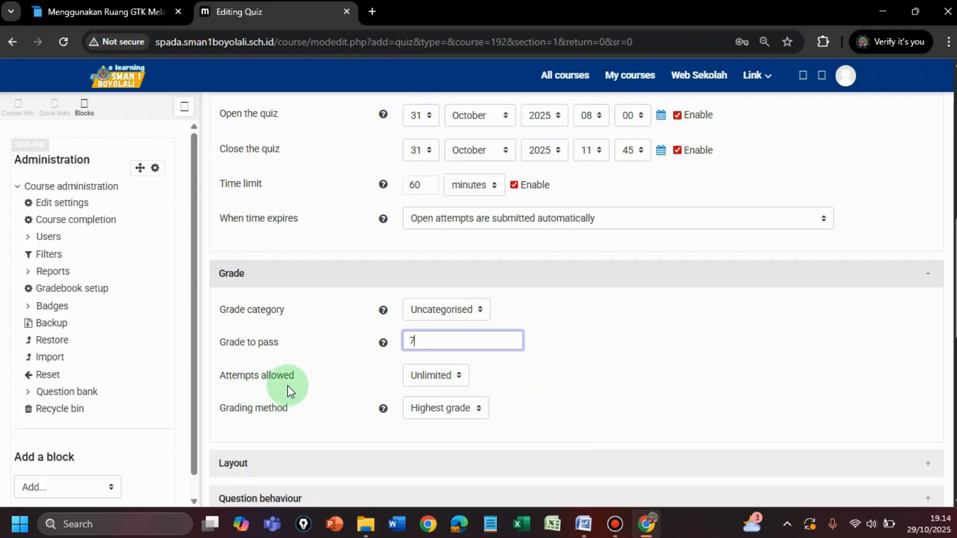
{"action": "left_click", "coordinate": [460, 377]}
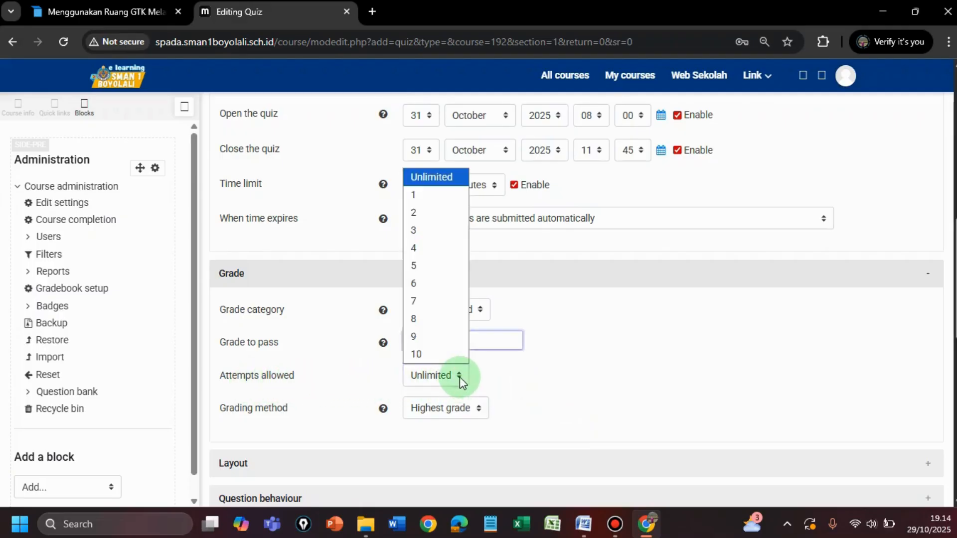
{"action": "left_click", "coordinate": [436, 194]}
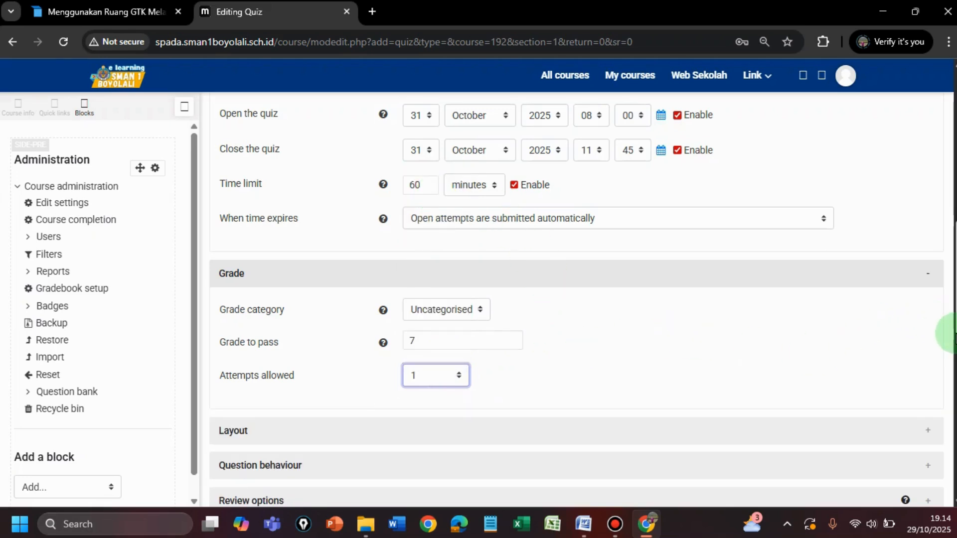
Step: Expand the Layout and Question behaviour settings and check their options
{"action": "scroll", "coordinate": [757, 367], "scroll_direction": "down", "scroll_amount": 3}
{"action": "left_click", "coordinate": [278, 301]}
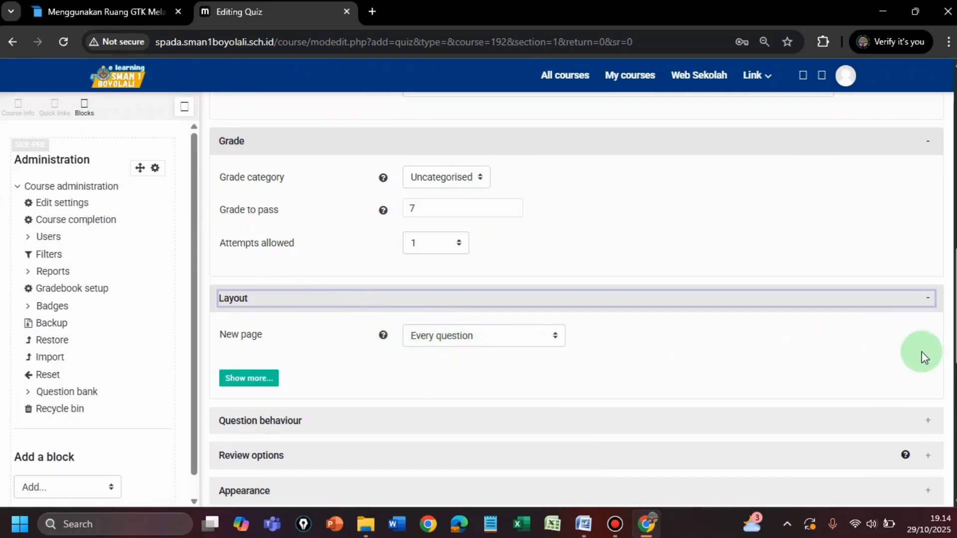
{"action": "left_click_drag", "start_coordinate": [955, 344], "coordinate": [956, 367]}
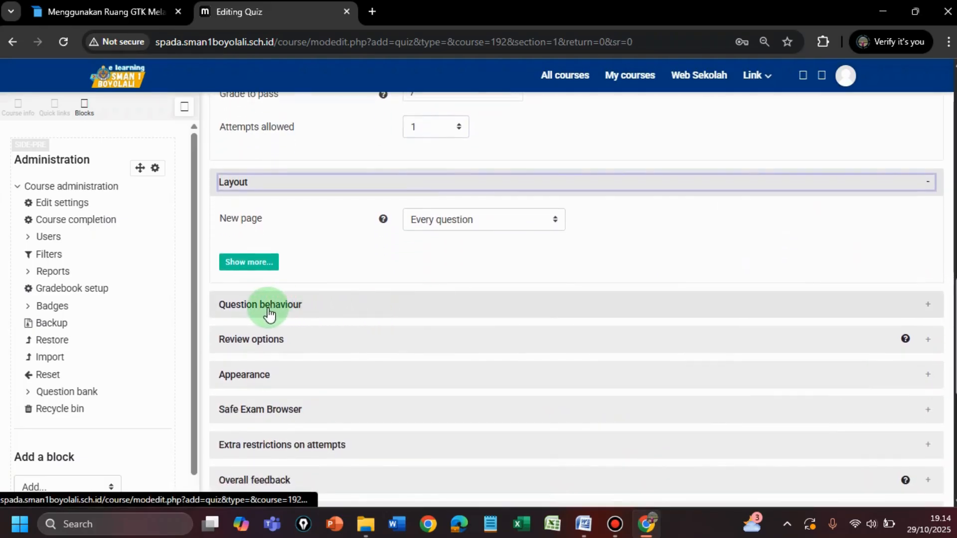
{"action": "left_click", "coordinate": [250, 311]}
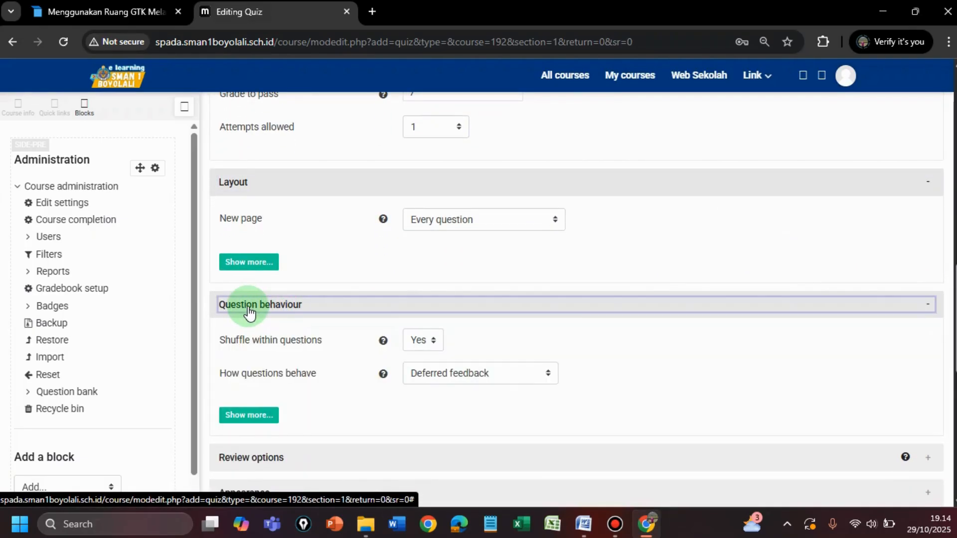
{"action": "scroll", "coordinate": [393, 333], "scroll_direction": "up", "scroll_amount": 2}
{"action": "scroll", "coordinate": [393, 334], "scroll_direction": "down", "scroll_amount": 3}
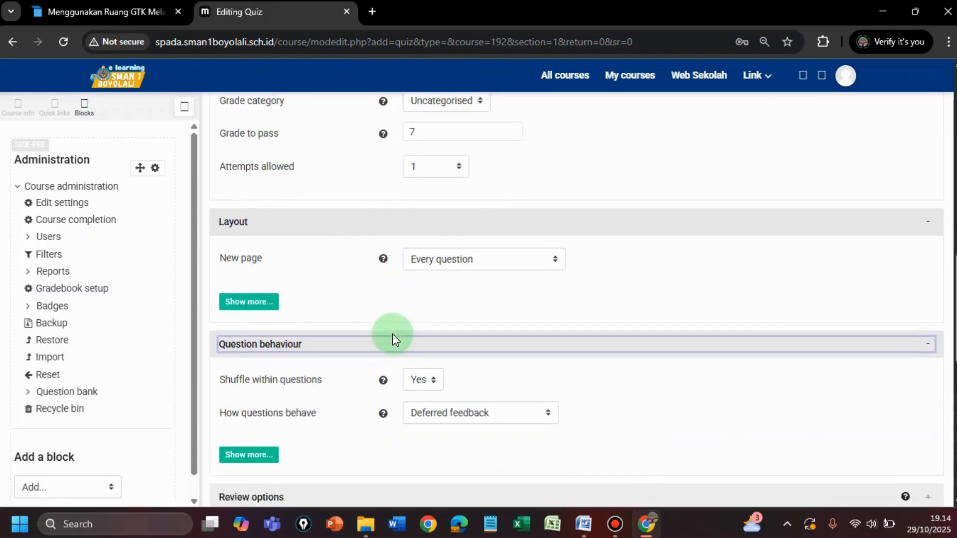
Step: In the Review options, disable The attempt and Overall feedback for the period immediately after the attempt
{"action": "scroll", "coordinate": [393, 330], "scroll_direction": "down", "scroll_amount": 5}
{"action": "left_click", "coordinate": [250, 180]}
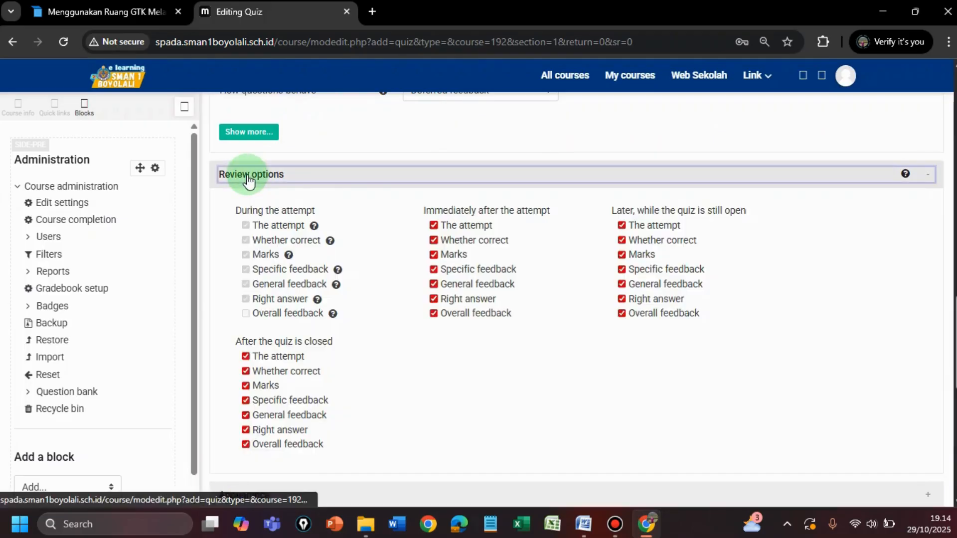
{"action": "left_click", "coordinate": [434, 226]}
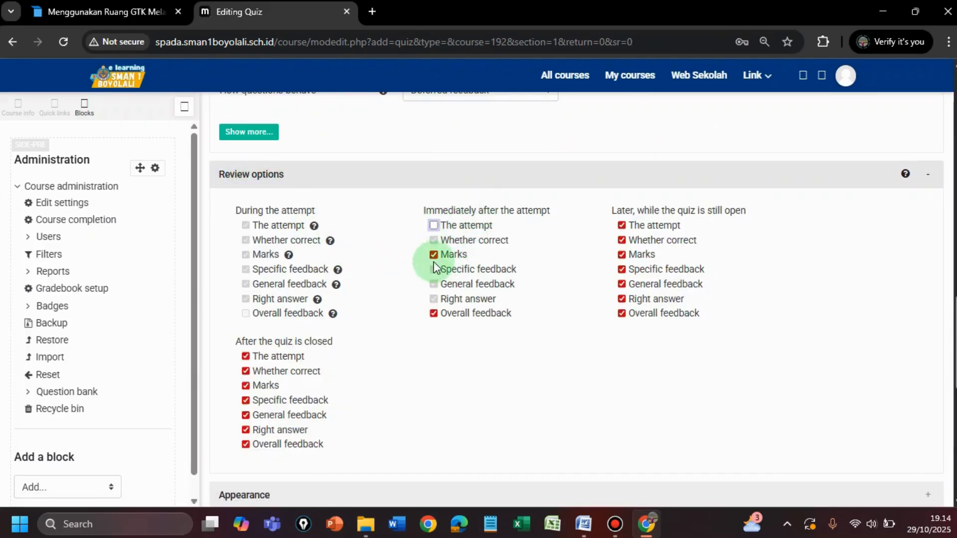
{"action": "left_click", "coordinate": [434, 315]}
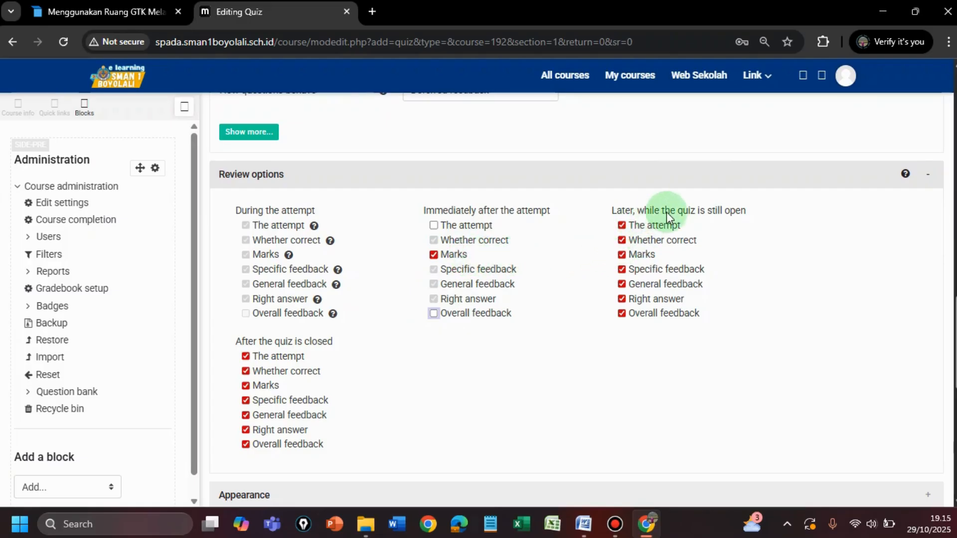
Step: In the Review options, disable The attempt, Marks and Overall feedback while the quiz is open, and The attempt and Overall feedback after it closes
{"action": "left_click", "coordinate": [622, 225]}
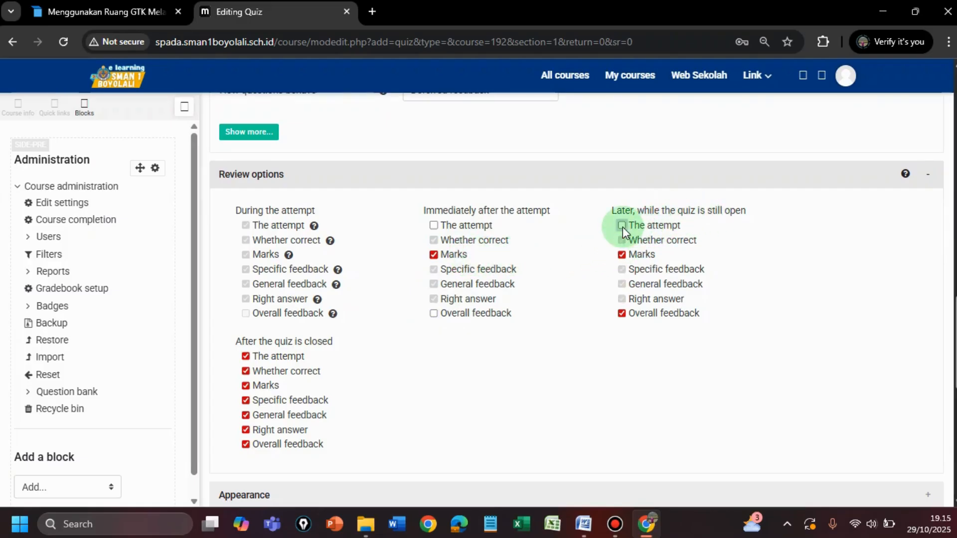
{"action": "left_click", "coordinate": [621, 255]}
{"action": "left_click", "coordinate": [621, 314]}
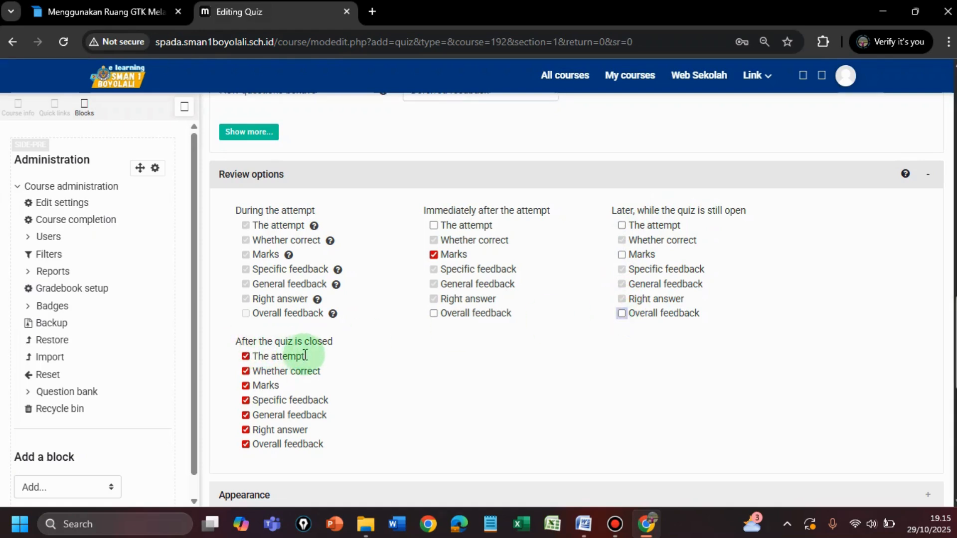
{"action": "left_click", "coordinate": [246, 357]}
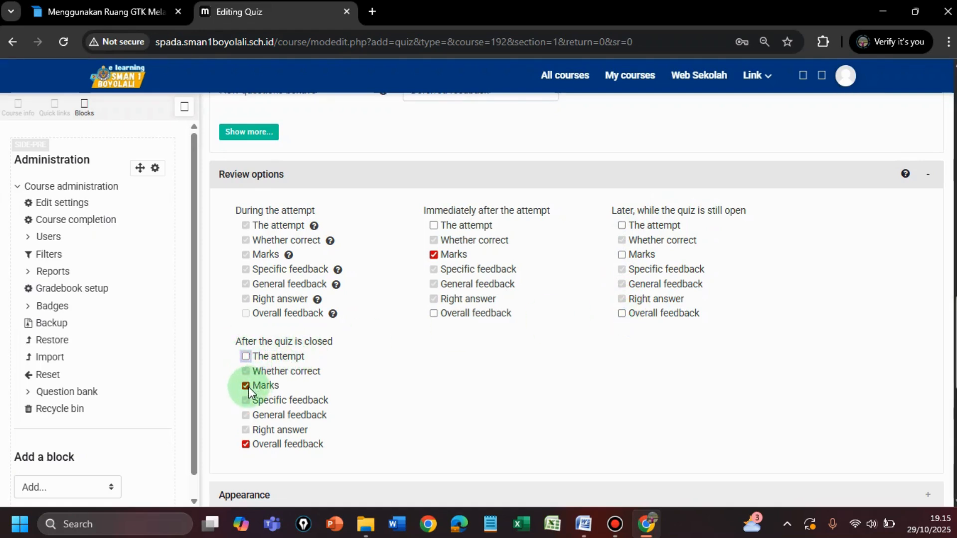
{"action": "left_click", "coordinate": [246, 444]}
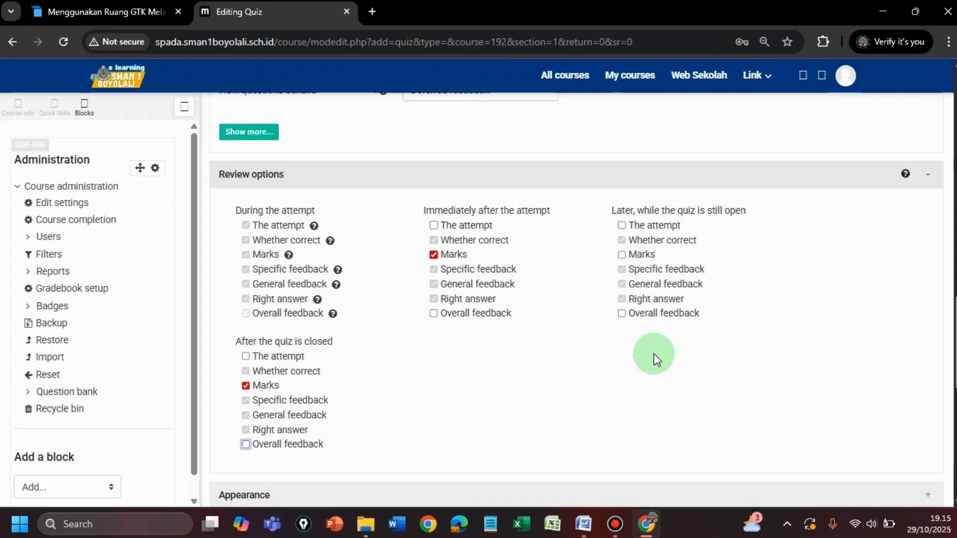
Step: In the Appearance settings, set the decimal places in grades to 0
{"action": "scroll", "coordinate": [654, 358], "scroll_direction": "down", "scroll_amount": 5}
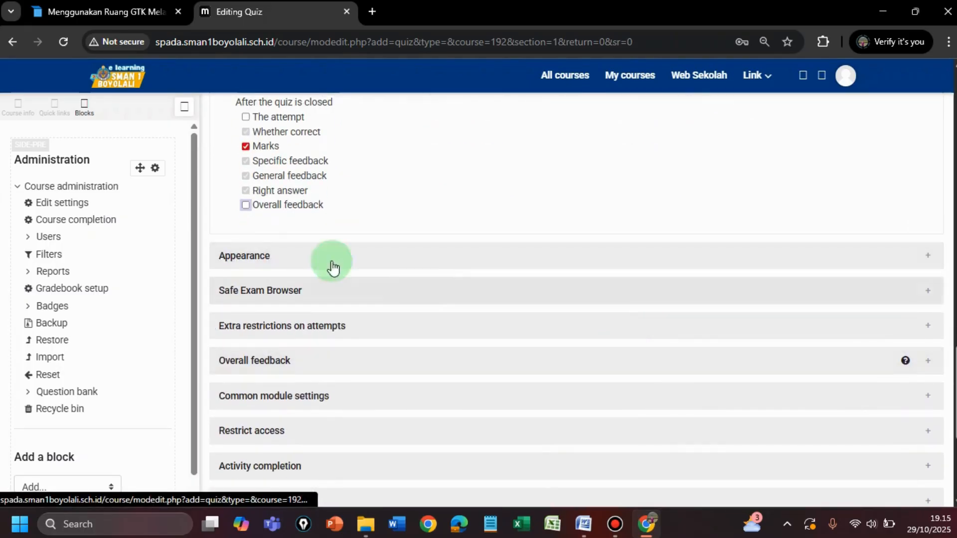
{"action": "left_click", "coordinate": [244, 257]}
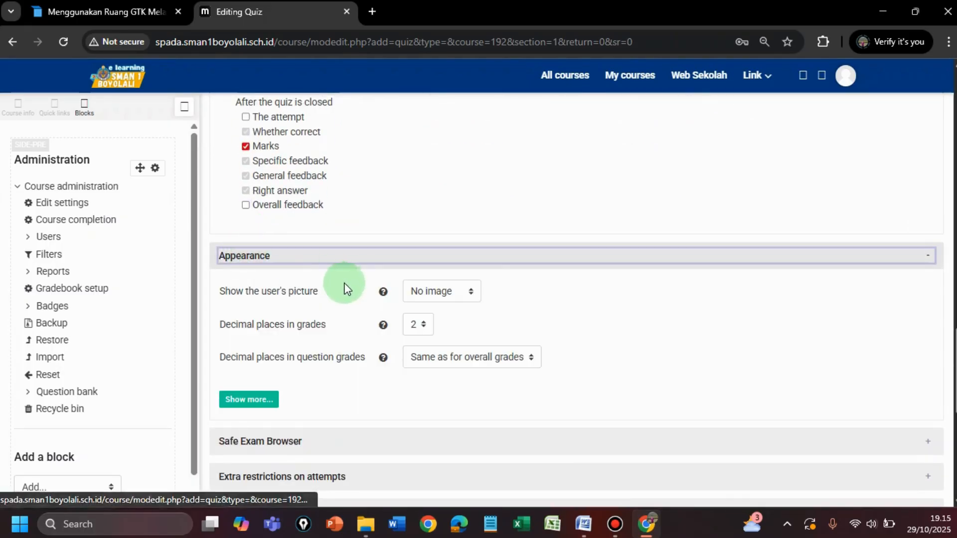
{"action": "left_click", "coordinate": [423, 328]}
{"action": "left_click", "coordinate": [418, 343]}
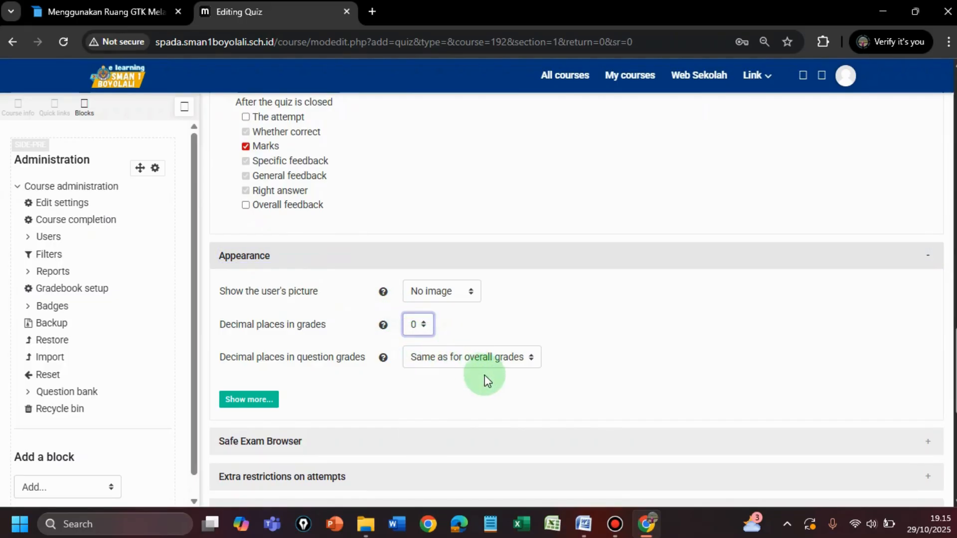
{"action": "left_click_drag", "start_coordinate": [955, 342], "coordinate": [955, 389]}
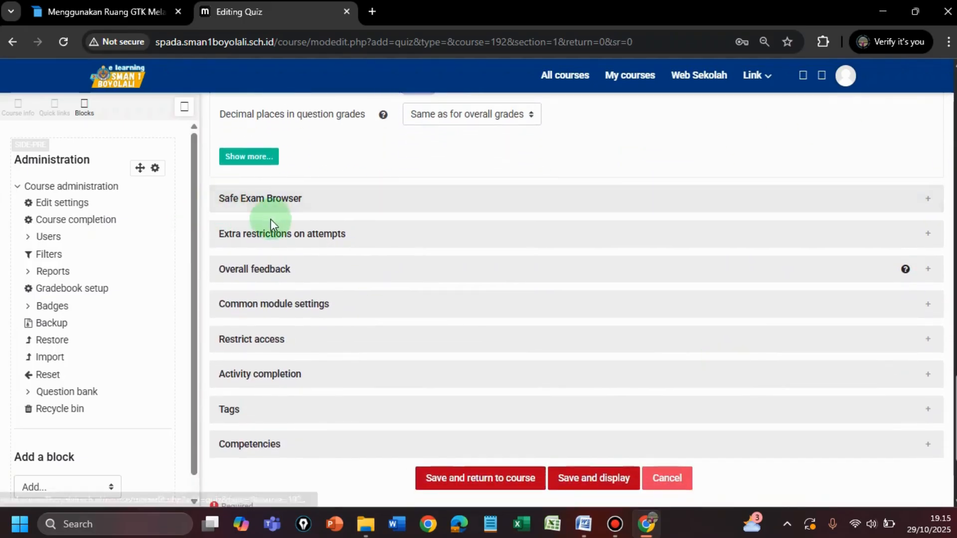
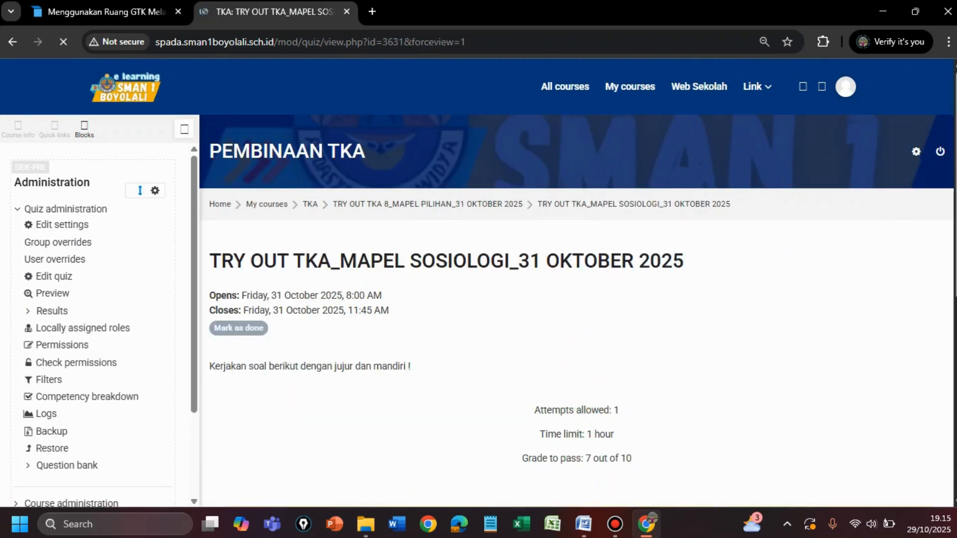
Step: Open the Sosiologi try out quiz for editing its questions and start adding questions from the question bank
{"action": "scroll", "coordinate": [953, 256], "scroll_direction": "down", "scroll_amount": 2}
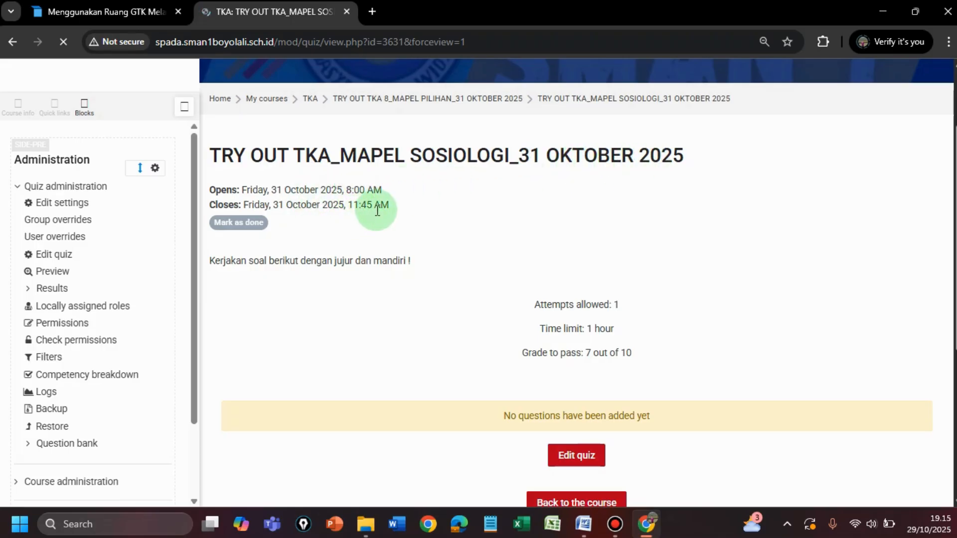
{"action": "scroll", "coordinate": [944, 242], "scroll_direction": "down", "scroll_amount": 1}
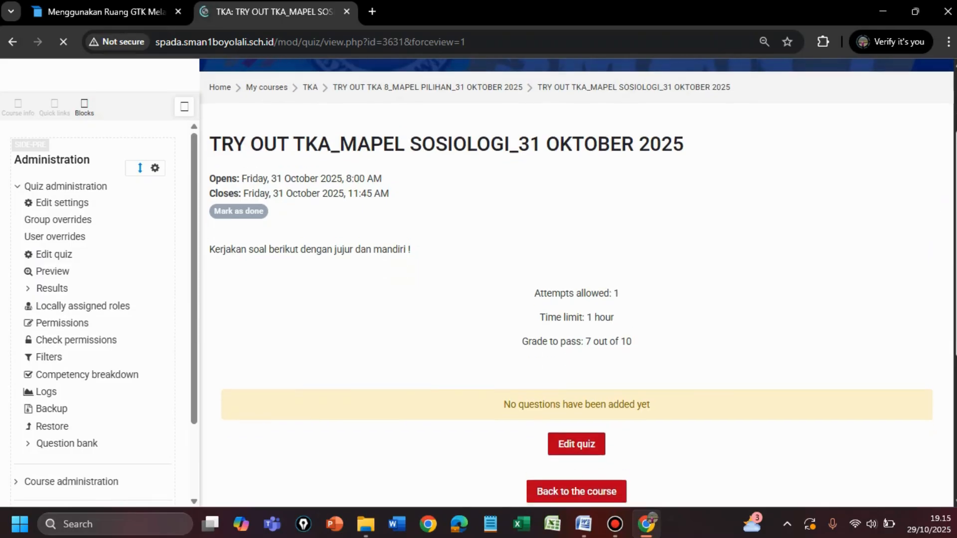
{"action": "scroll", "coordinate": [944, 242], "scroll_direction": "down", "scroll_amount": 2}
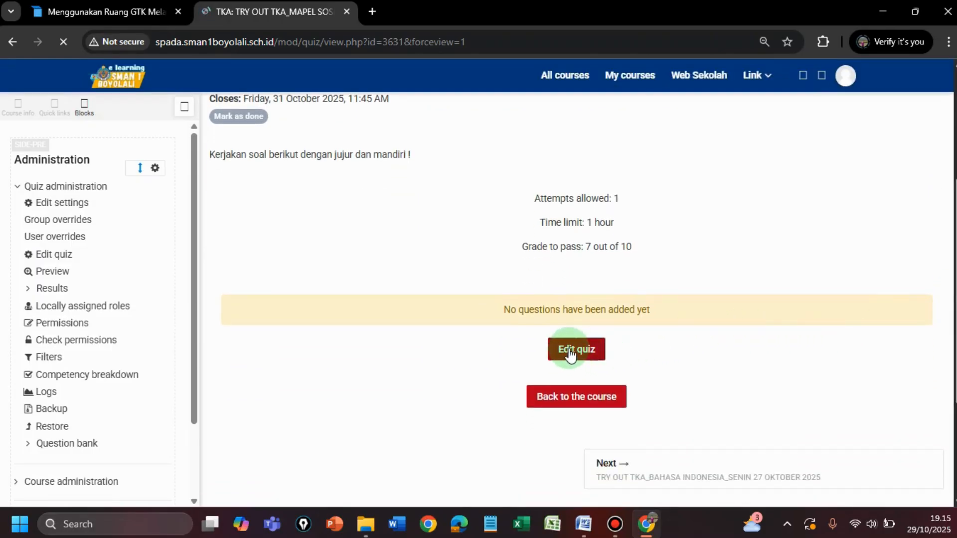
{"action": "left_click", "coordinate": [570, 352]}
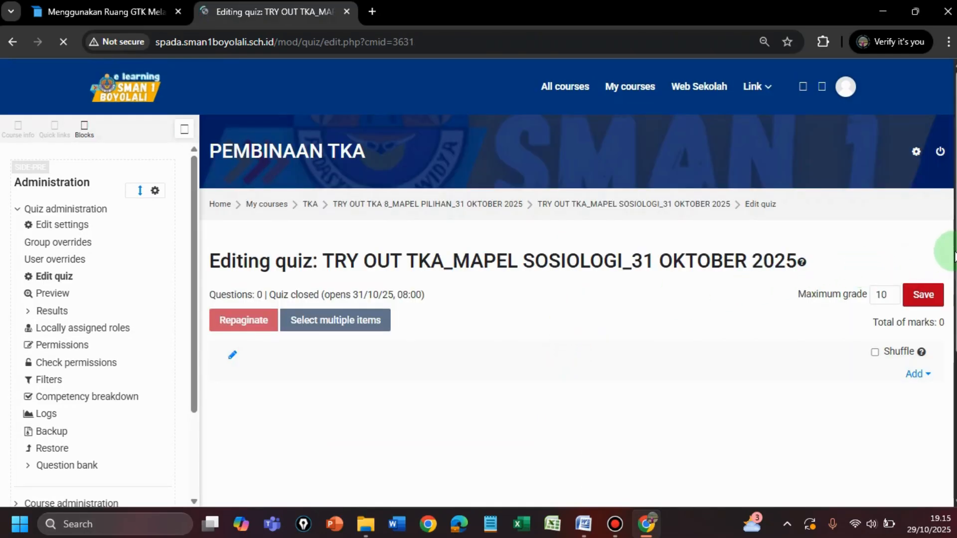
{"action": "scroll", "coordinate": [952, 278], "scroll_direction": "down", "scroll_amount": 1}
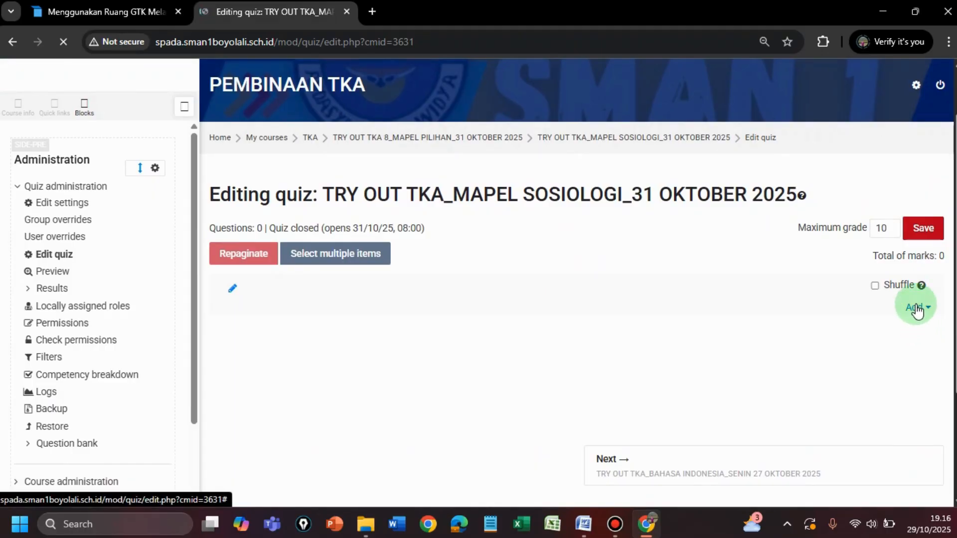
{"action": "left_click", "coordinate": [916, 309]}
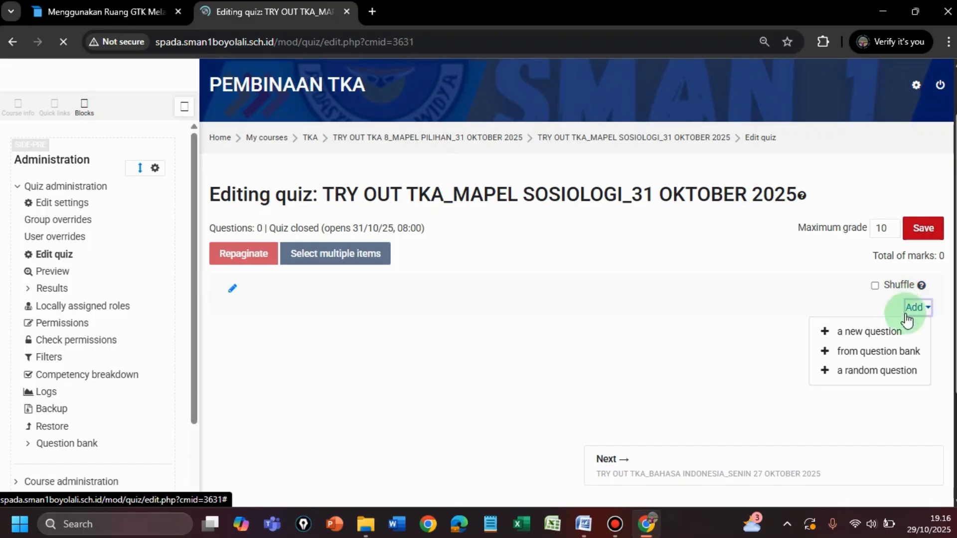
{"action": "left_click", "coordinate": [870, 358]}
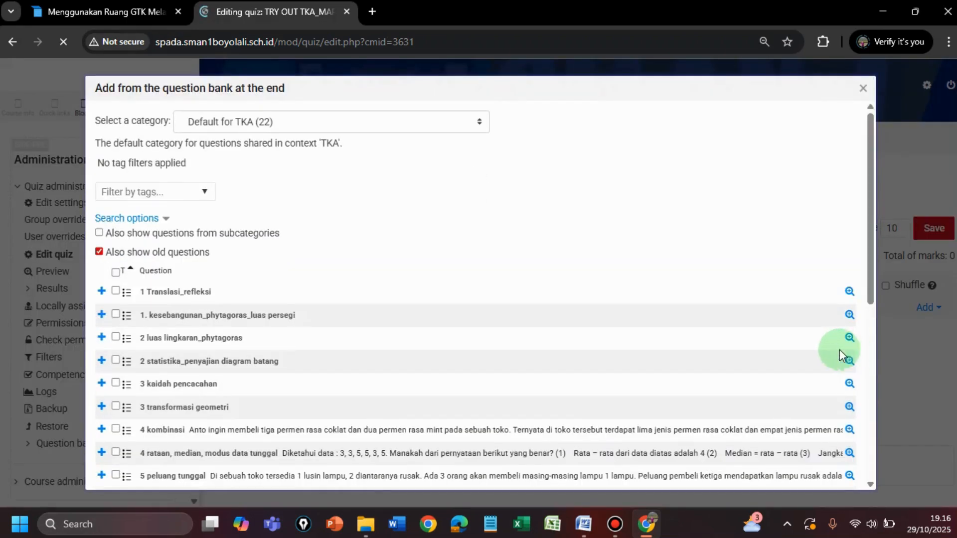
Step: Add both questions of the Sosiologi category under TRY OUT TKA_MAPEL PILIHAN_31 OKTOBER 2025 to the quiz
{"action": "left_click", "coordinate": [259, 124]}
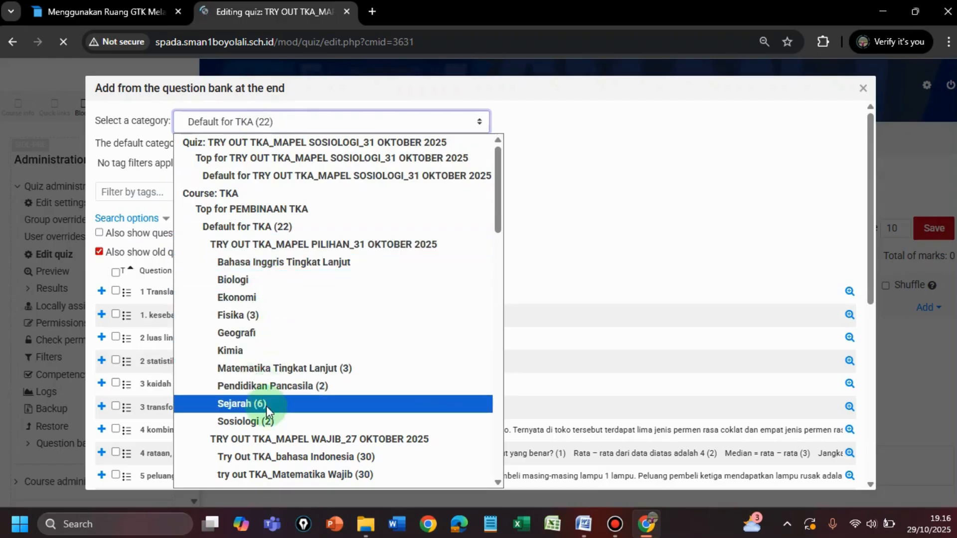
{"action": "left_click", "coordinate": [266, 424]}
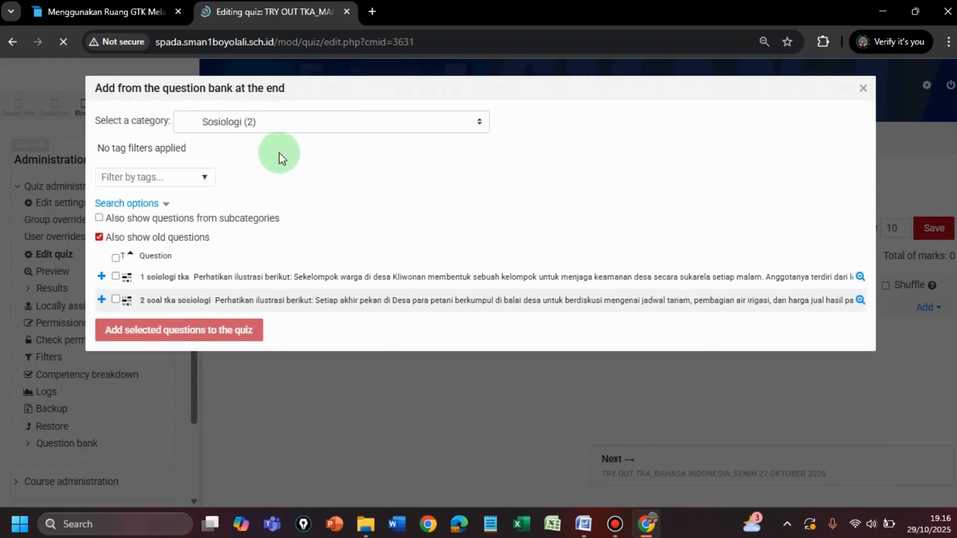
{"action": "left_click", "coordinate": [116, 276]}
{"action": "left_click", "coordinate": [115, 300]}
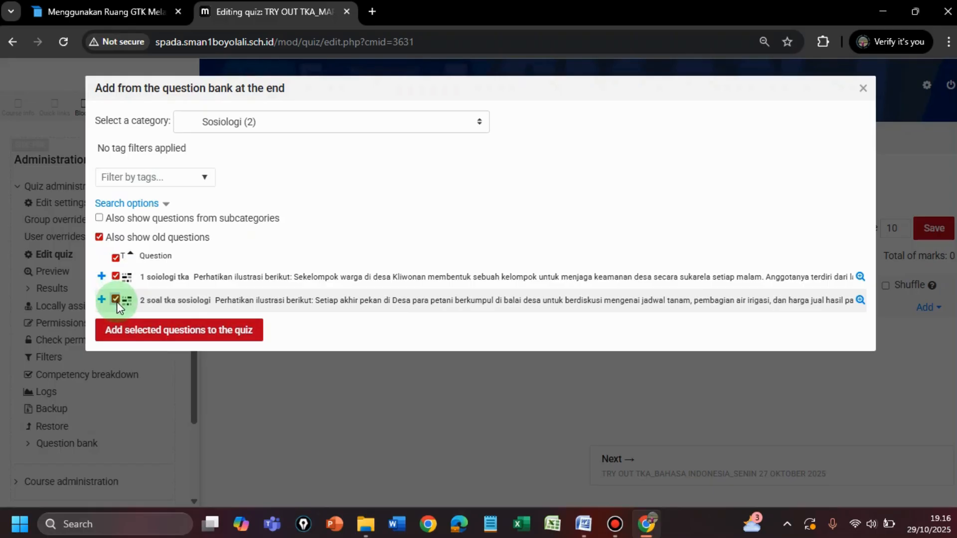
{"action": "left_click", "coordinate": [116, 257]}
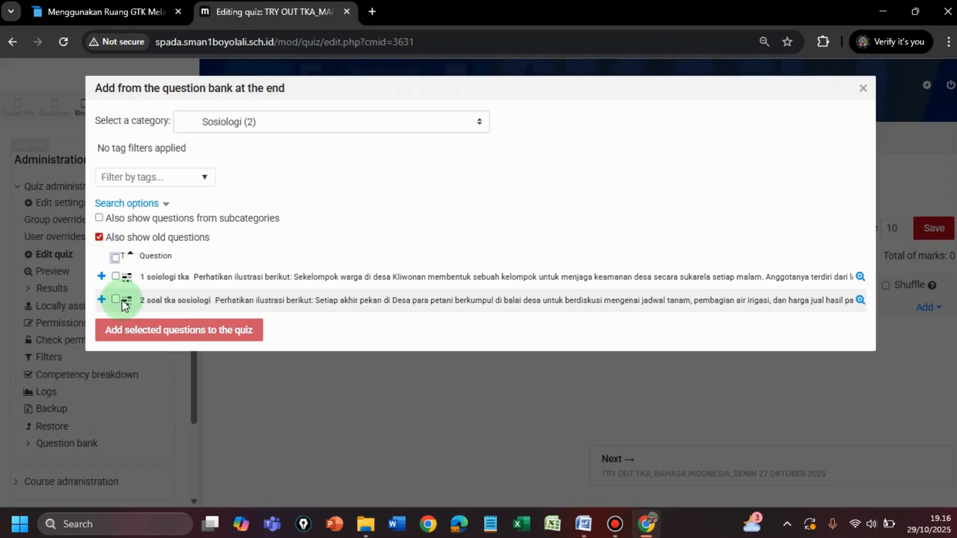
{"action": "left_click", "coordinate": [115, 257]}
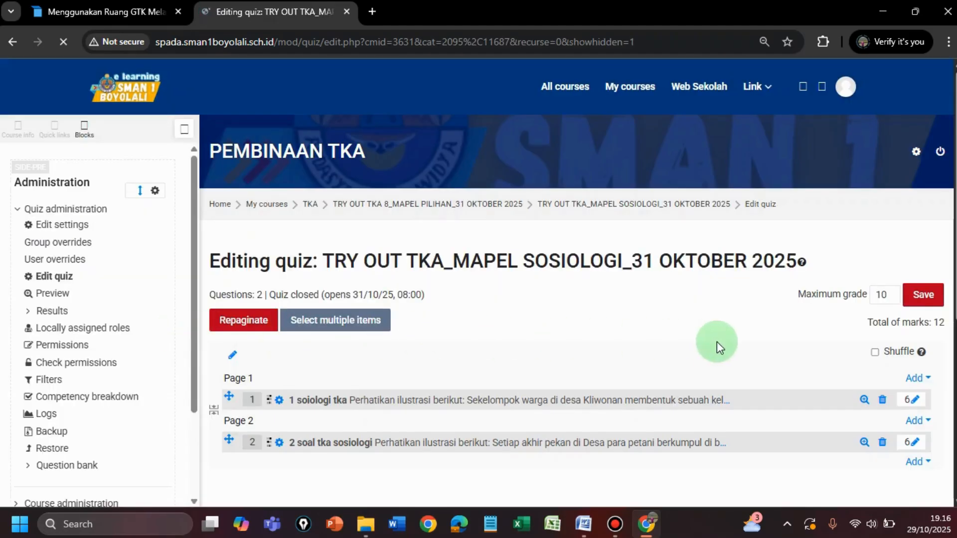
Step: Set the maximum mark of both added questions, 1 soiologi tka and 2 soal tka sosiologi, to 1
{"action": "left_click", "coordinate": [916, 402]}
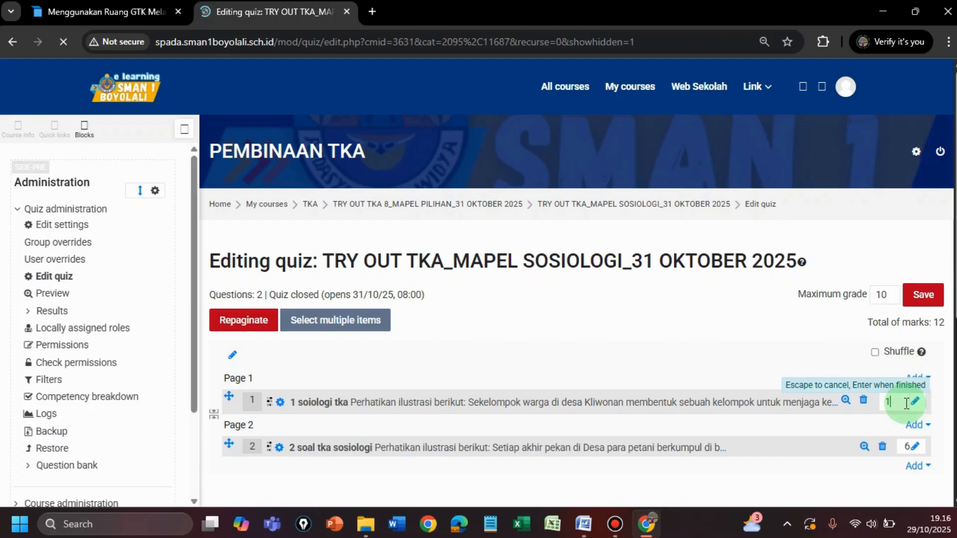
{"action": "key", "text": "Return"}
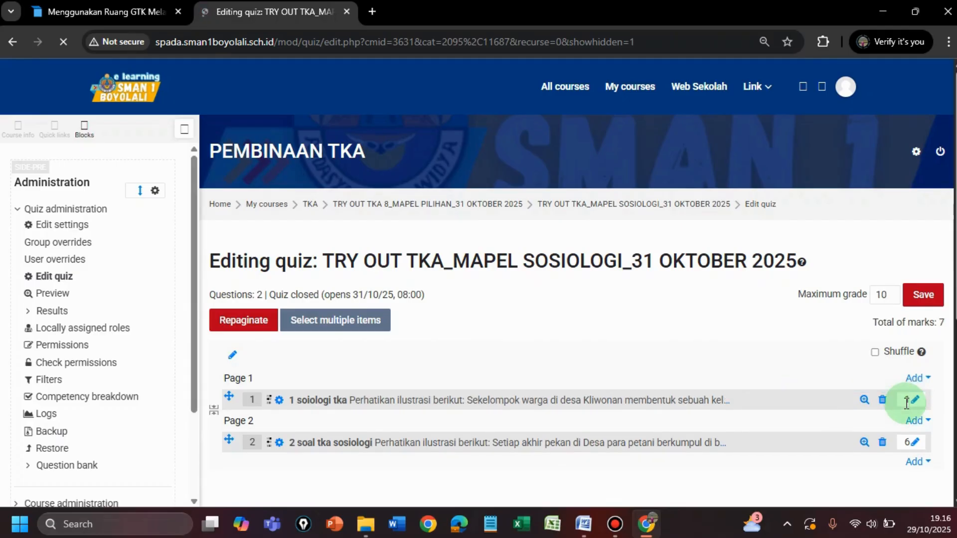
{"action": "left_click", "coordinate": [916, 443]}
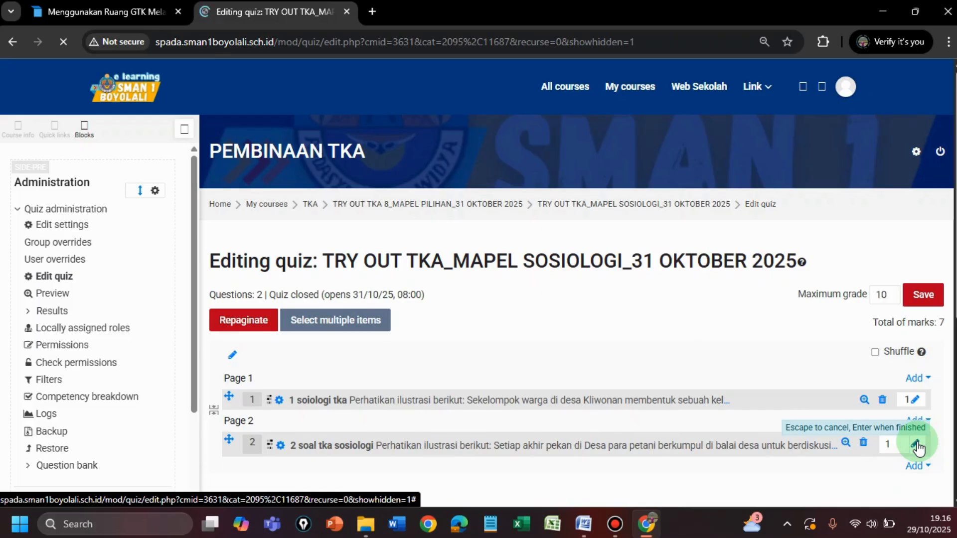
{"action": "key", "text": "Return"}
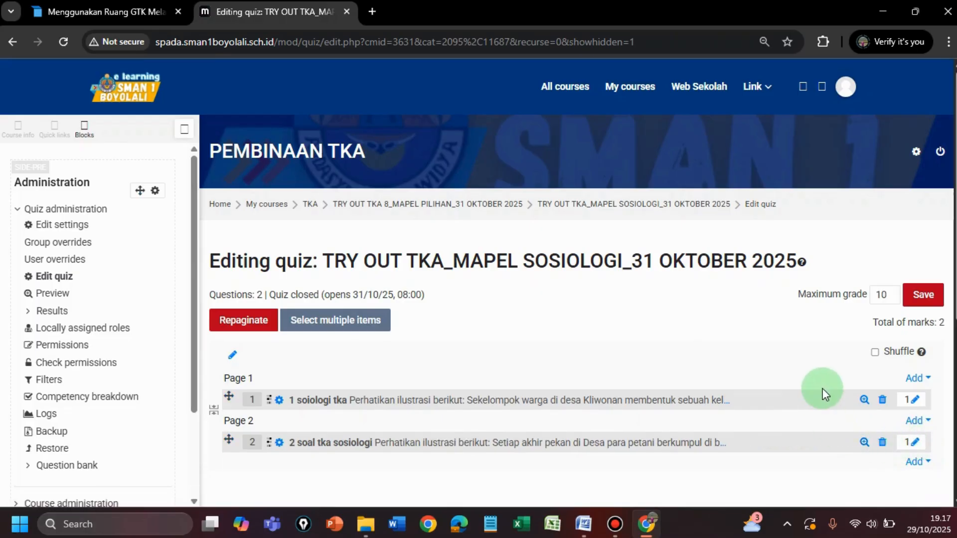
Step: Add 8 random questions at the end of the quiz from the Sosiologi category under TRY OUT MAPEL PILIHAN_24 OKTOBER 2025
{"action": "scroll", "coordinate": [823, 389], "scroll_direction": "down", "scroll_amount": 2}
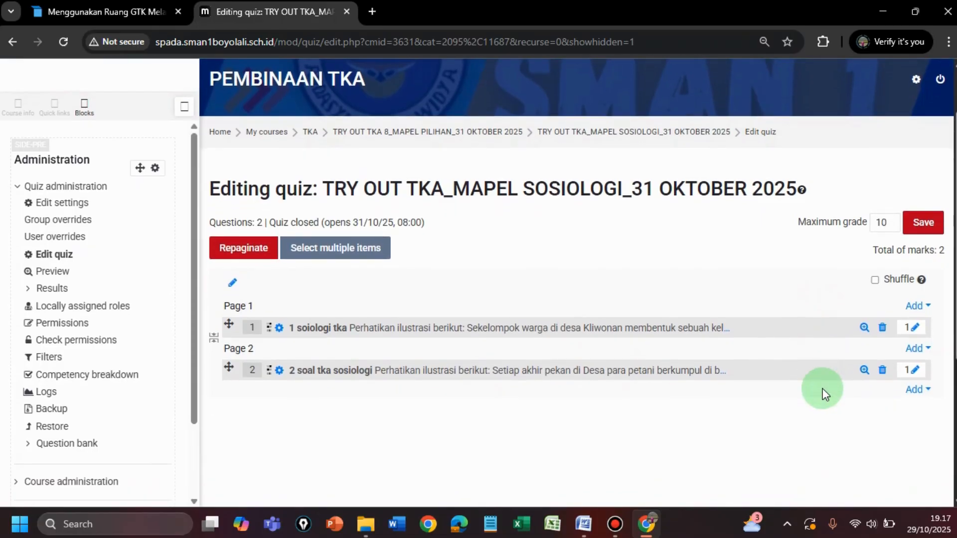
{"action": "left_click", "coordinate": [917, 392]}
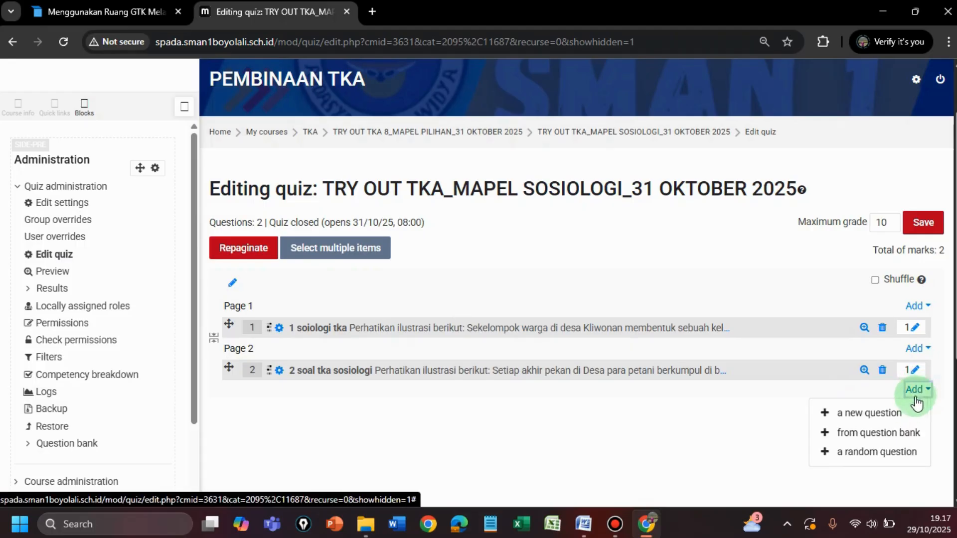
{"action": "left_click", "coordinate": [869, 455]}
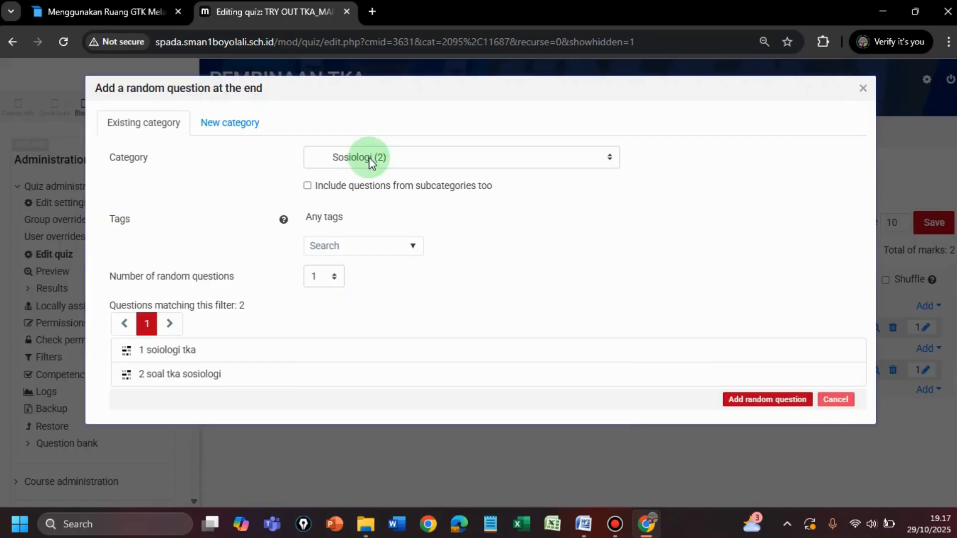
{"action": "left_click", "coordinate": [369, 158]}
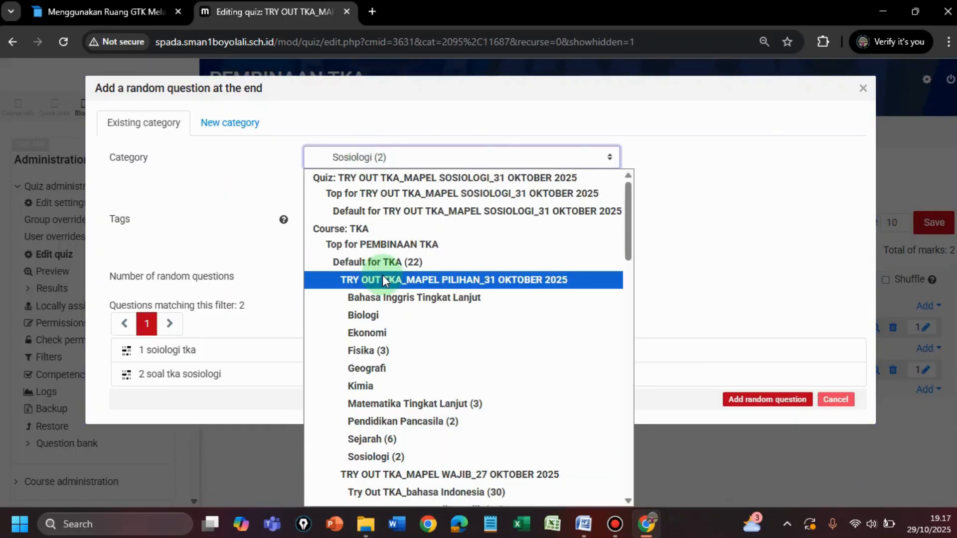
{"action": "scroll", "coordinate": [381, 274], "scroll_direction": "down", "scroll_amount": 4}
{"action": "scroll", "coordinate": [382, 275], "scroll_direction": "down", "scroll_amount": 2}
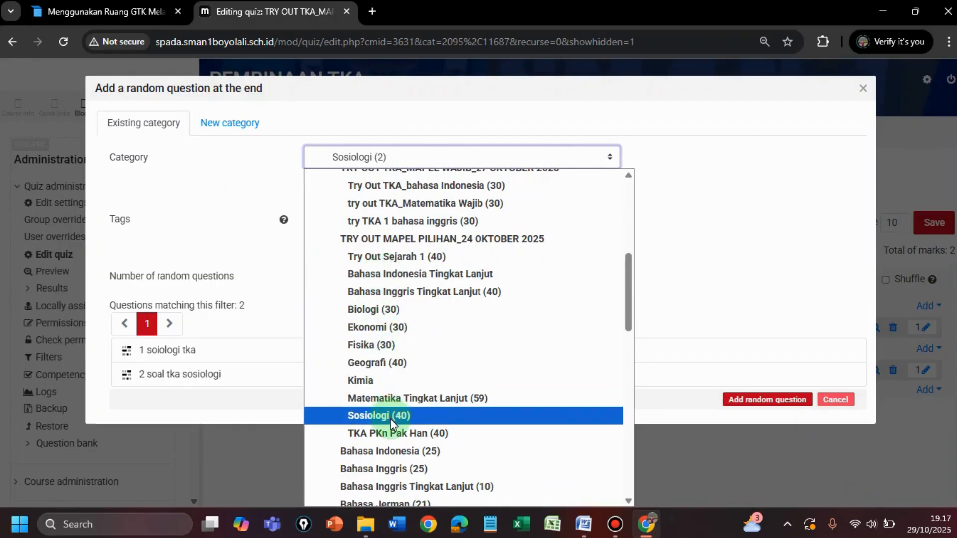
{"action": "left_click", "coordinate": [390, 416]}
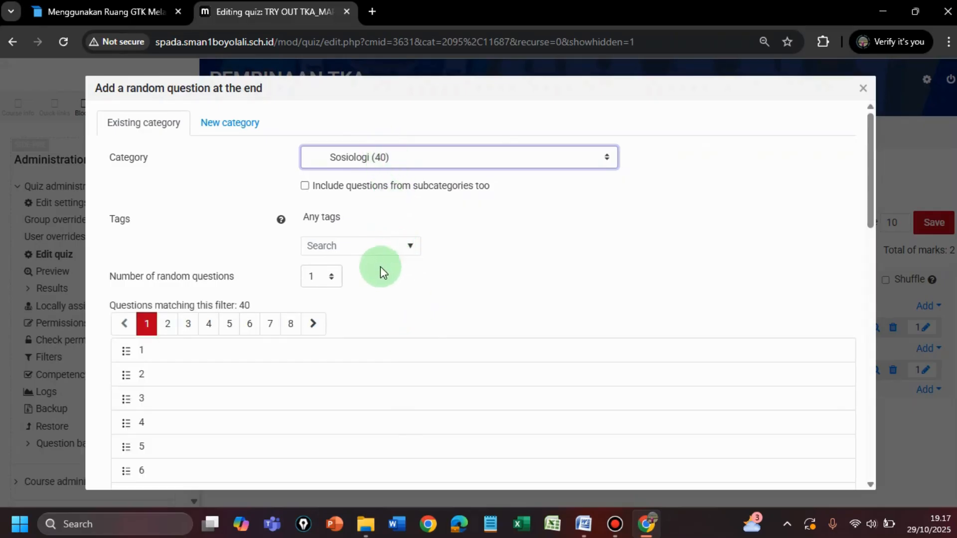
{"action": "left_click", "coordinate": [332, 279]}
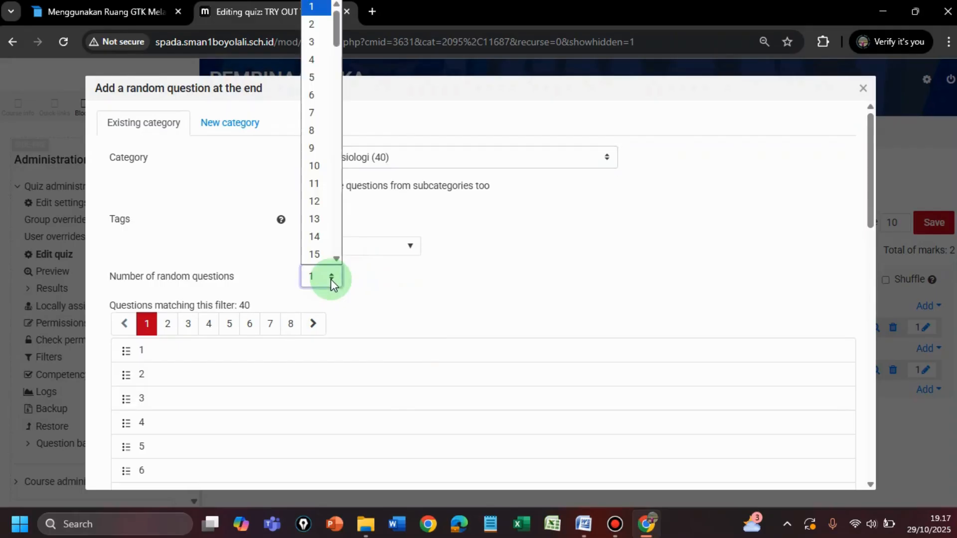
{"action": "left_click", "coordinate": [310, 130]}
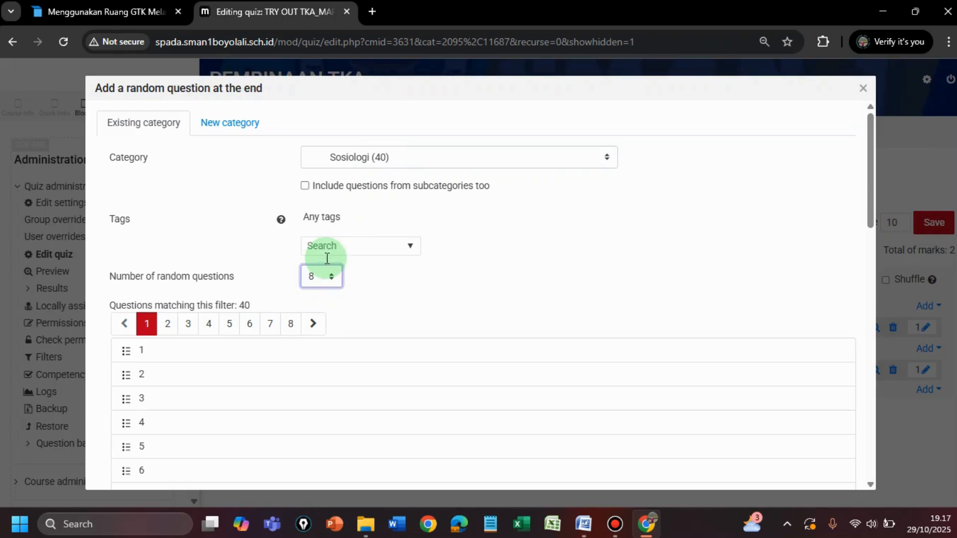
{"action": "left_click_drag", "start_coordinate": [875, 214], "coordinate": [872, 466]}
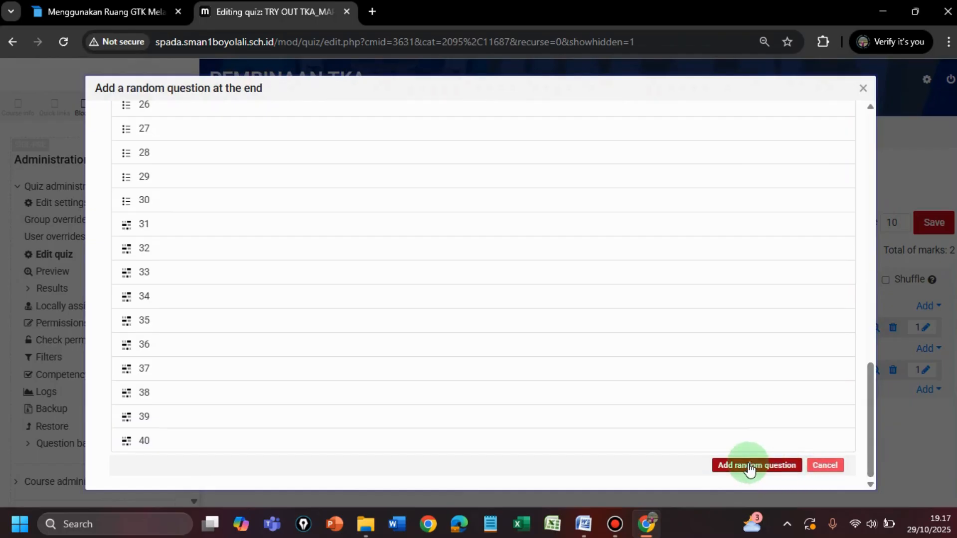
{"action": "left_click", "coordinate": [750, 467]}
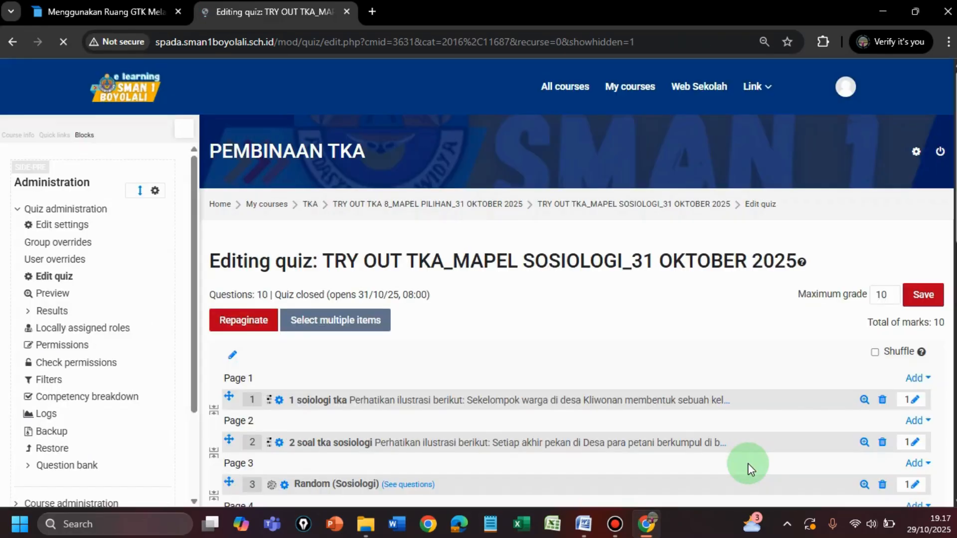
Step: Check the quiz's question list, enable Shuffle, and save a maximum grade of 100
{"action": "left_click_drag", "start_coordinate": [956, 229], "coordinate": [955, 378]}
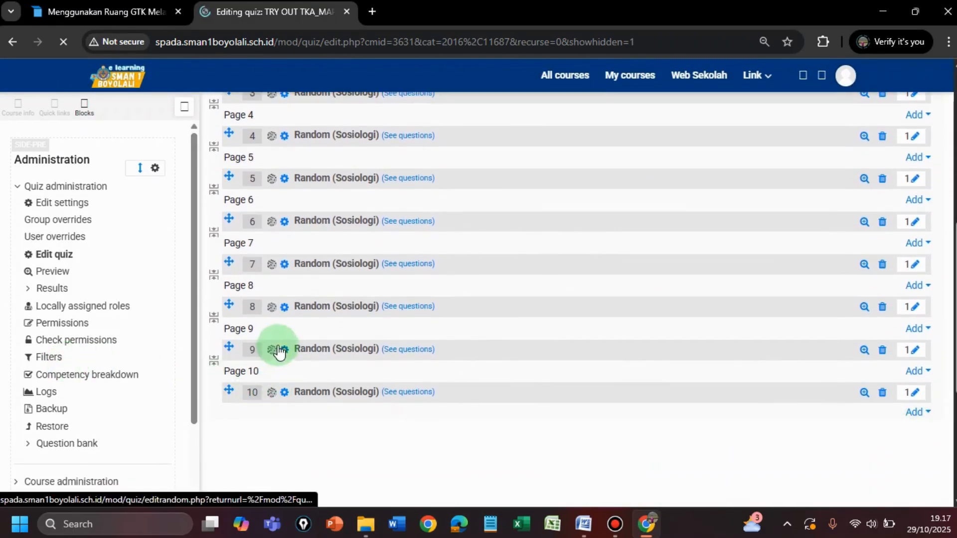
{"action": "scroll", "coordinate": [947, 380], "scroll_direction": "up", "scroll_amount": 5}
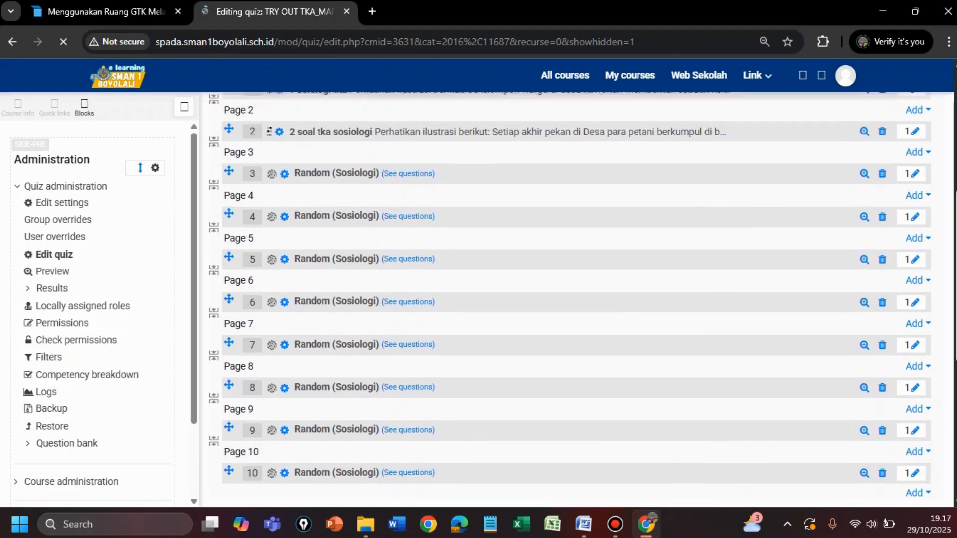
{"action": "left_click_drag", "start_coordinate": [956, 231], "coordinate": [955, 221]}
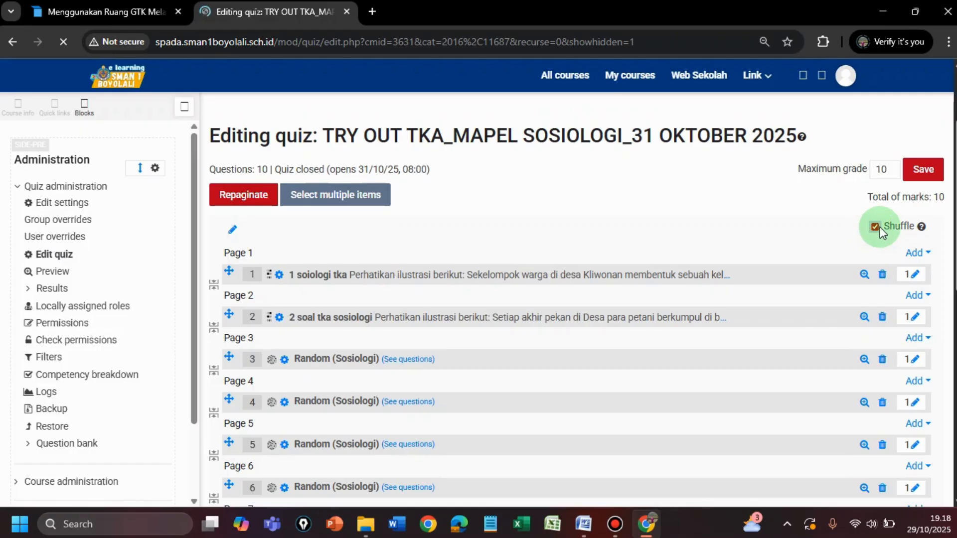
{"action": "left_click", "coordinate": [891, 175]}
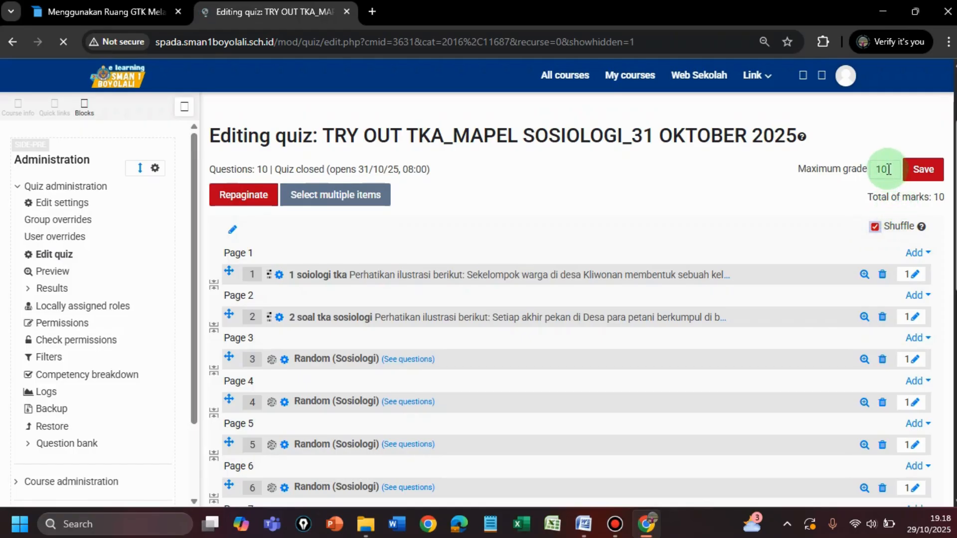
{"action": "left_click", "coordinate": [874, 228]}
{"action": "left_click", "coordinate": [924, 171]}
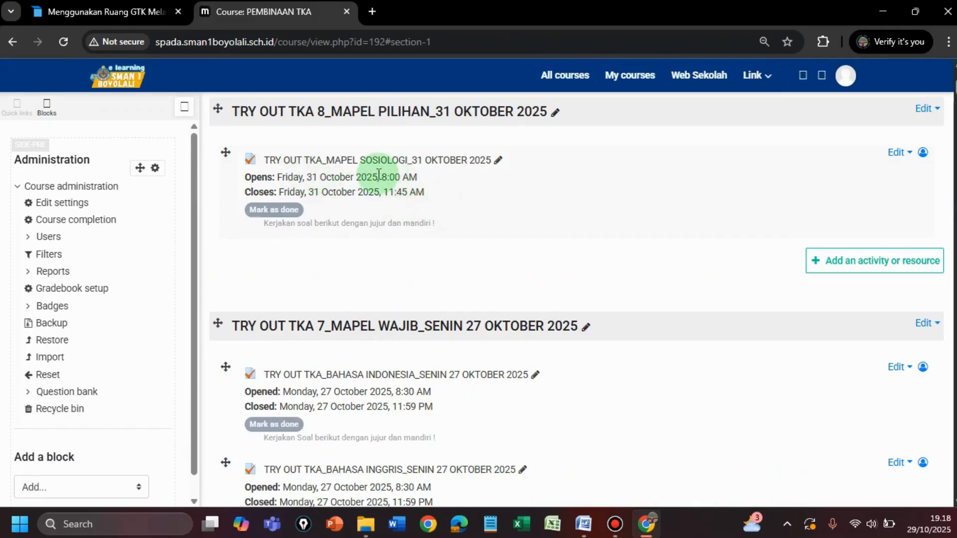
Step: Start a preview attempt of the TRY OUT TKA_MAPEL SOSIOLOGI_31 OKTOBER 2025 quiz, check its first two questions, and leave the preview
{"action": "scroll", "coordinate": [385, 191], "scroll_direction": "up", "scroll_amount": 1}
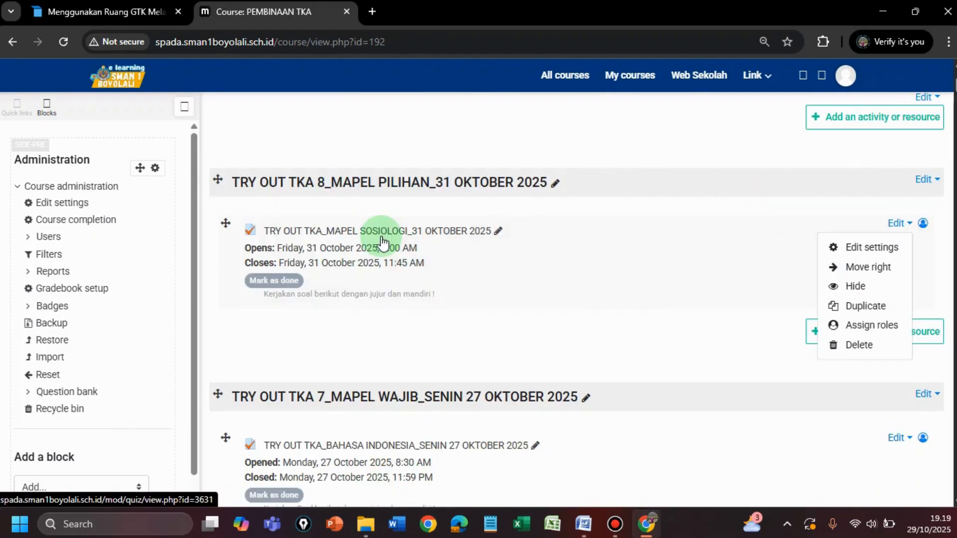
{"action": "left_click", "coordinate": [381, 235]}
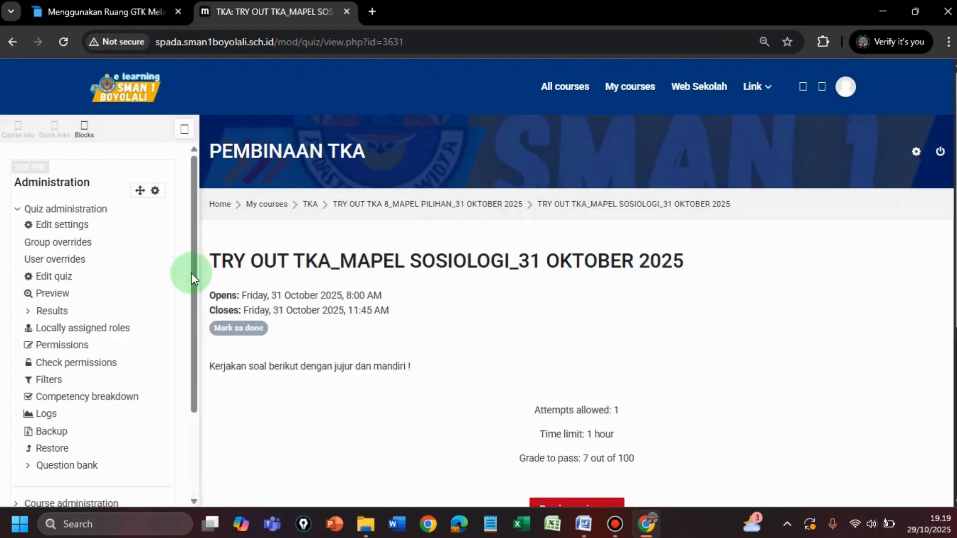
{"action": "left_click", "coordinate": [60, 295]}
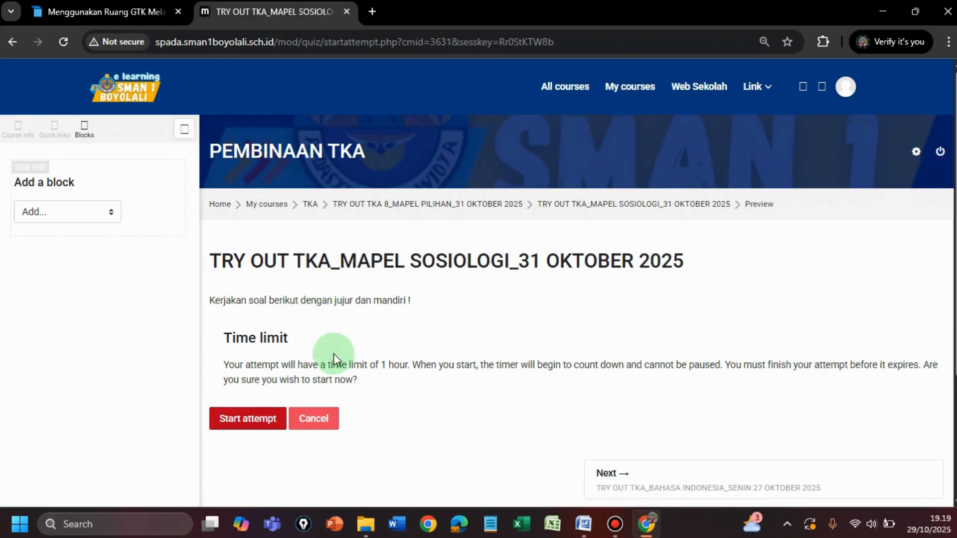
{"action": "left_click", "coordinate": [252, 422]}
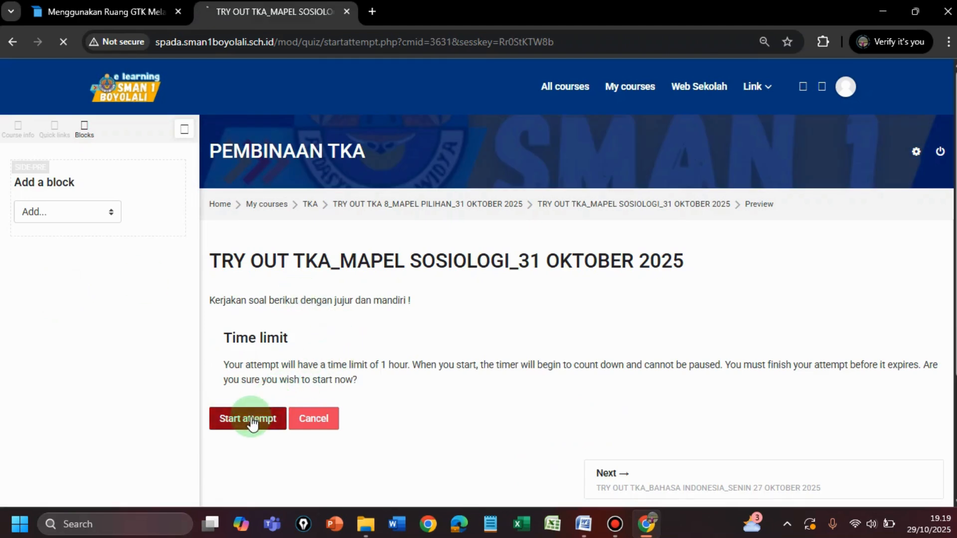
{"action": "scroll", "coordinate": [452, 339], "scroll_direction": "down", "scroll_amount": 7}
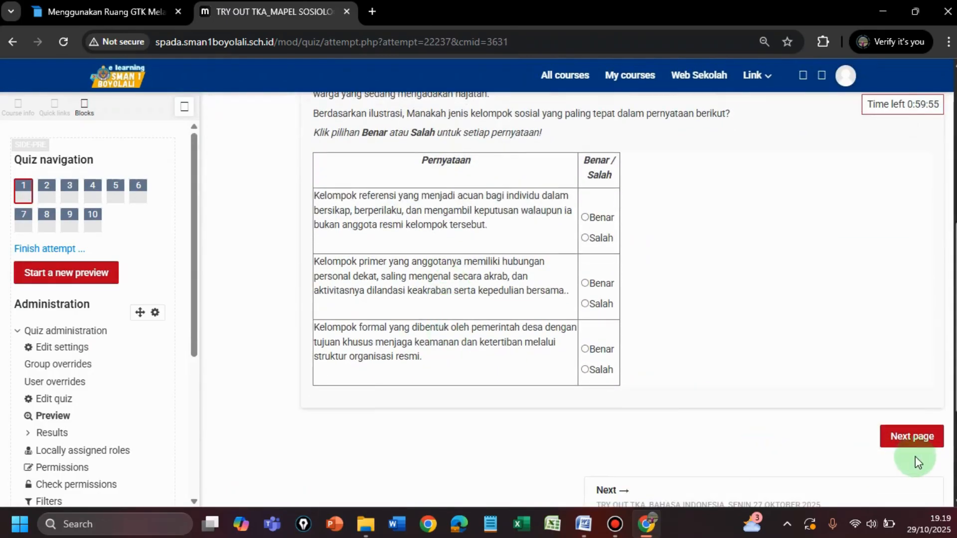
{"action": "left_click", "coordinate": [913, 437]}
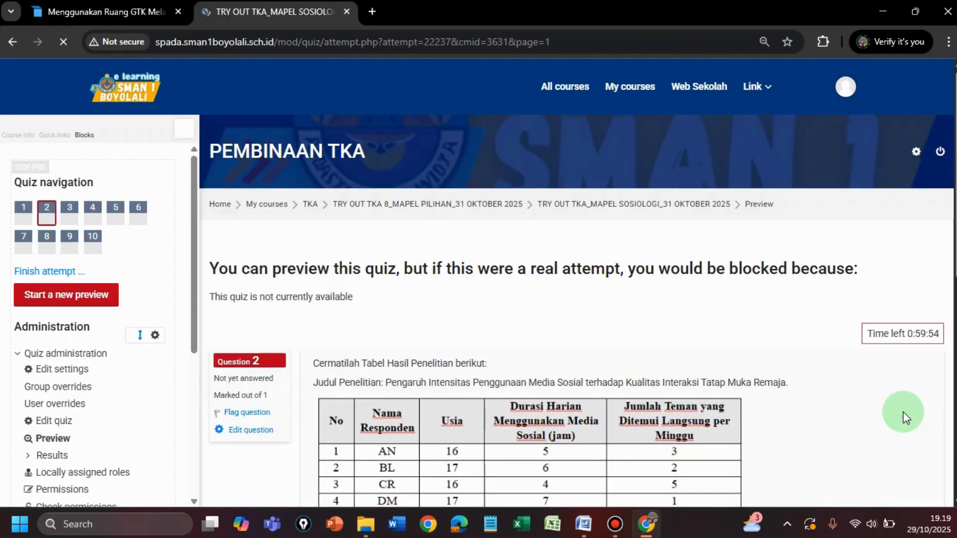
{"action": "left_click", "coordinate": [457, 207]}
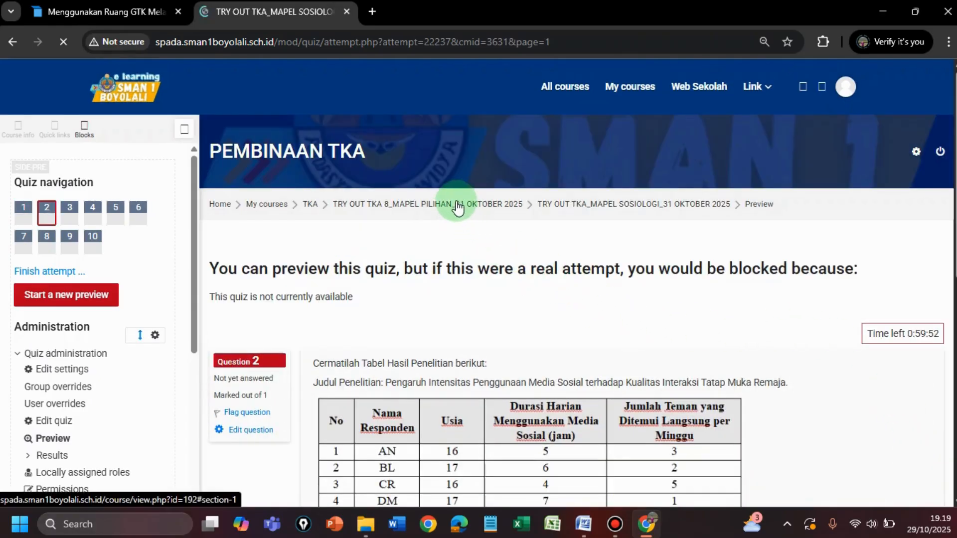